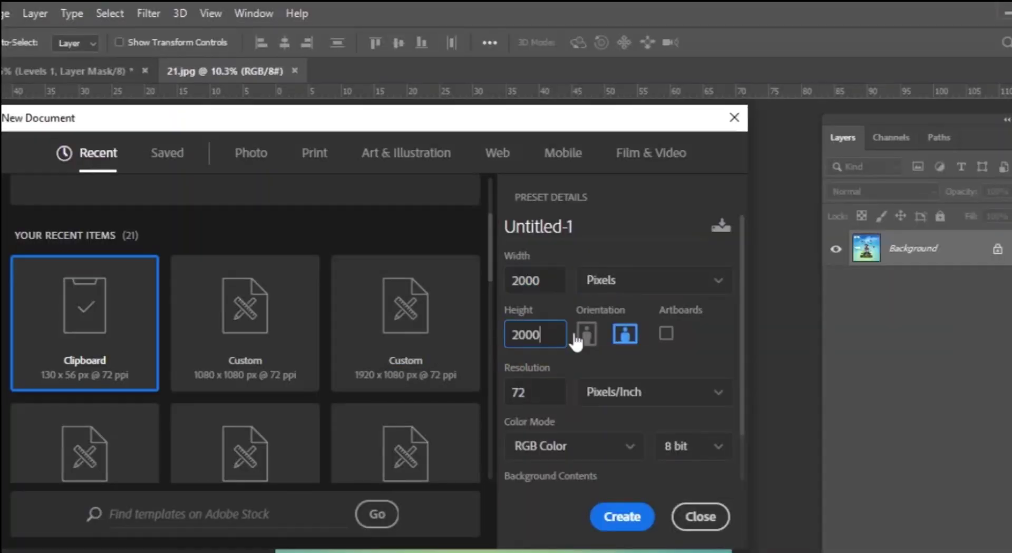
Create a blank 2000 × 2000 px, 300 ppi document and dismiss the error dialog.
{"action": "type", "text": "00"}
{"action": "left_click", "coordinate": [618, 519]}
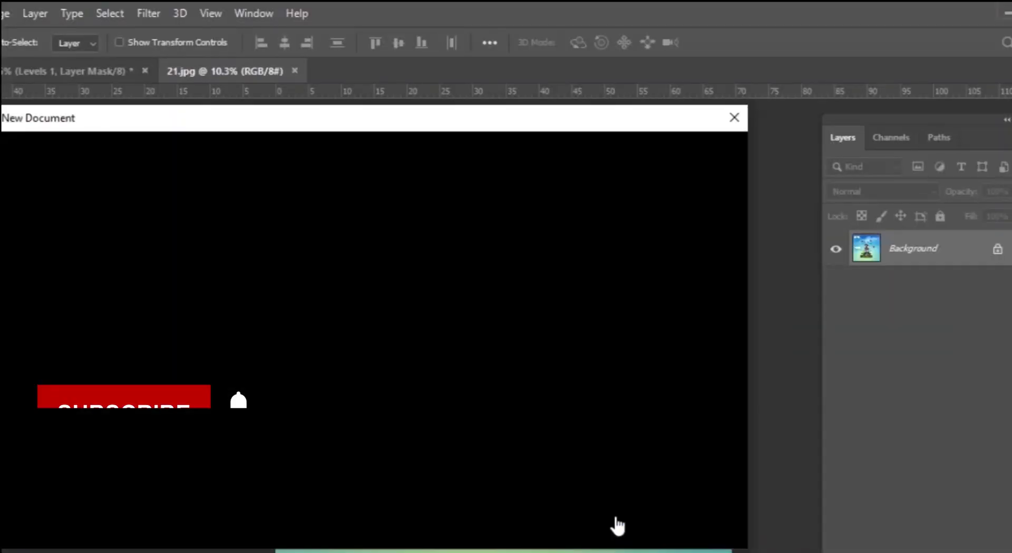
{"action": "left_click", "coordinate": [464, 259]}
{"action": "left_click", "coordinate": [380, 72]}
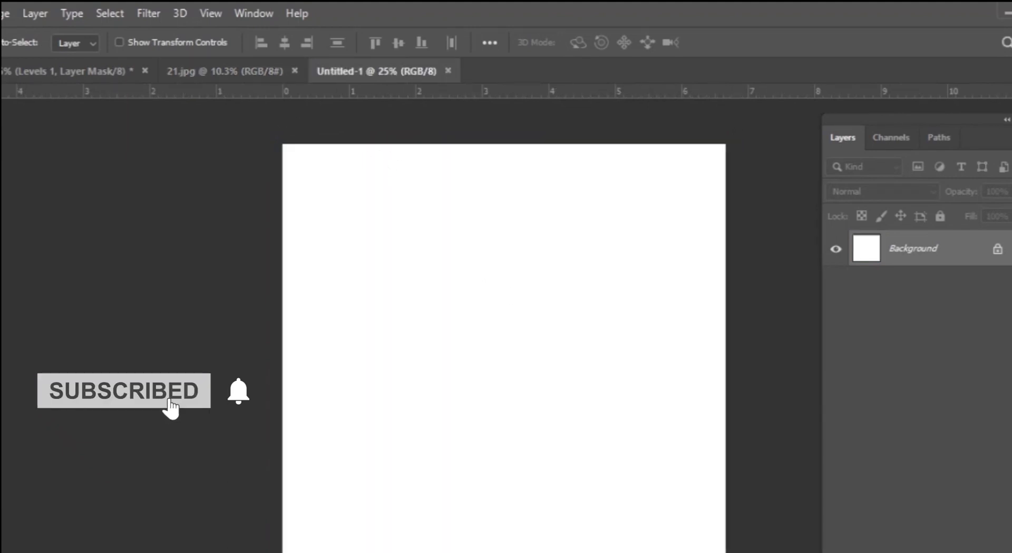
Copy the sky smart object from the finished design onto the new canvas.
{"action": "left_click", "coordinate": [127, 74]}
{"action": "left_click_drag", "start_coordinate": [553, 361], "coordinate": [716, 299]}
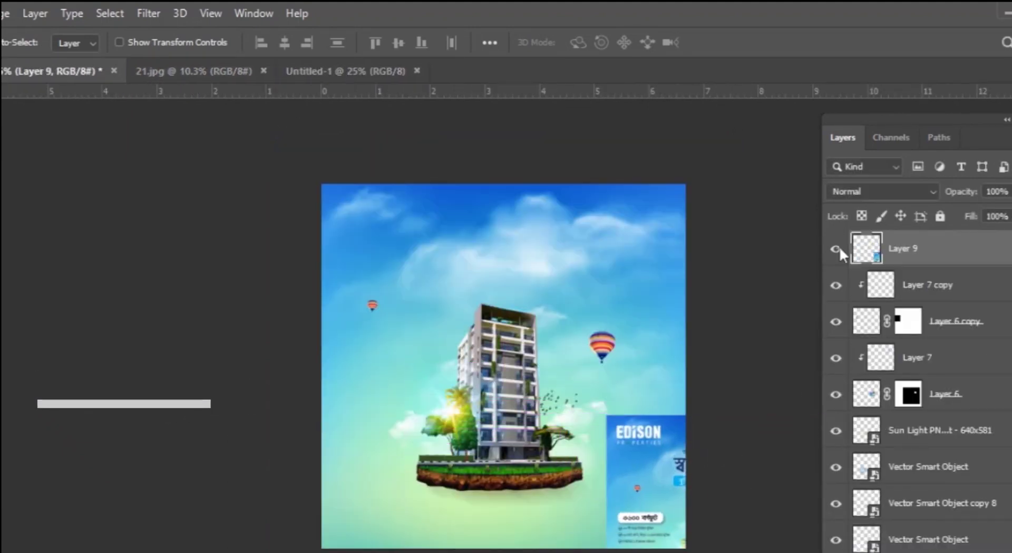
{"action": "key", "text": "ctrl+z"}
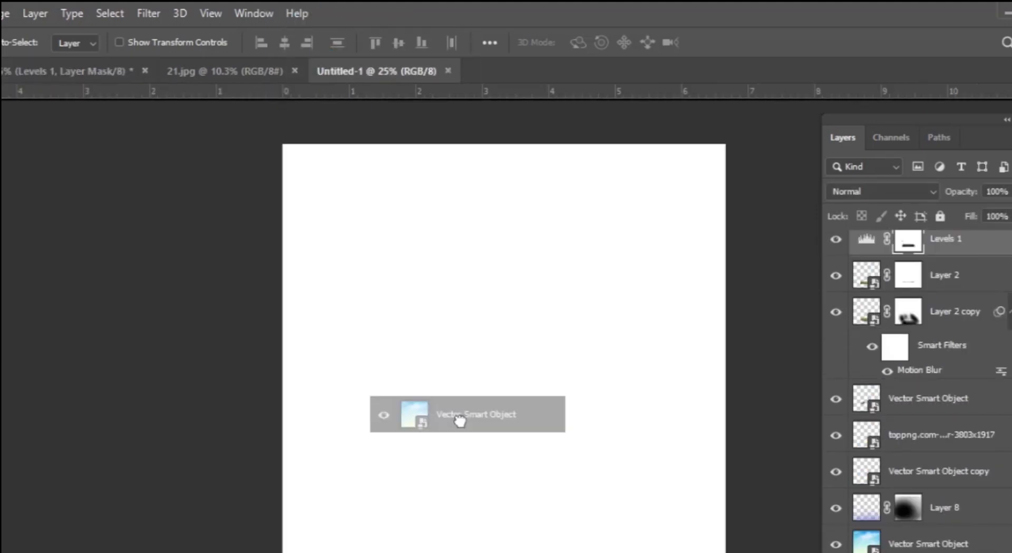
{"action": "left_click_drag", "start_coordinate": [928, 543], "coordinate": [464, 417]}
{"action": "left_click_drag", "start_coordinate": [497, 343], "coordinate": [531, 298]}
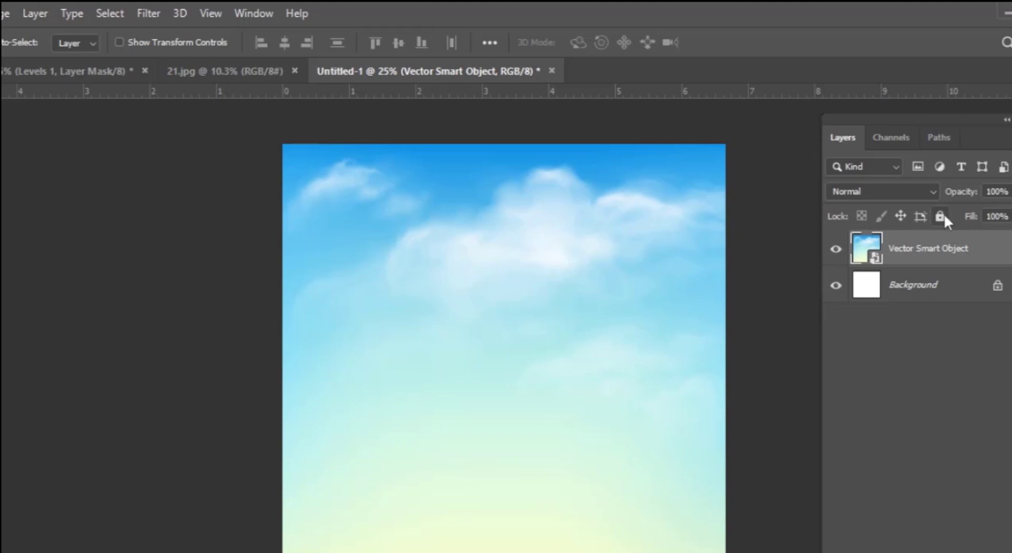
Copy the building layer from the finished design into Untitled-1 above the sky.
{"action": "left_click", "coordinate": [225, 71]}
{"action": "left_click", "coordinate": [69, 71]}
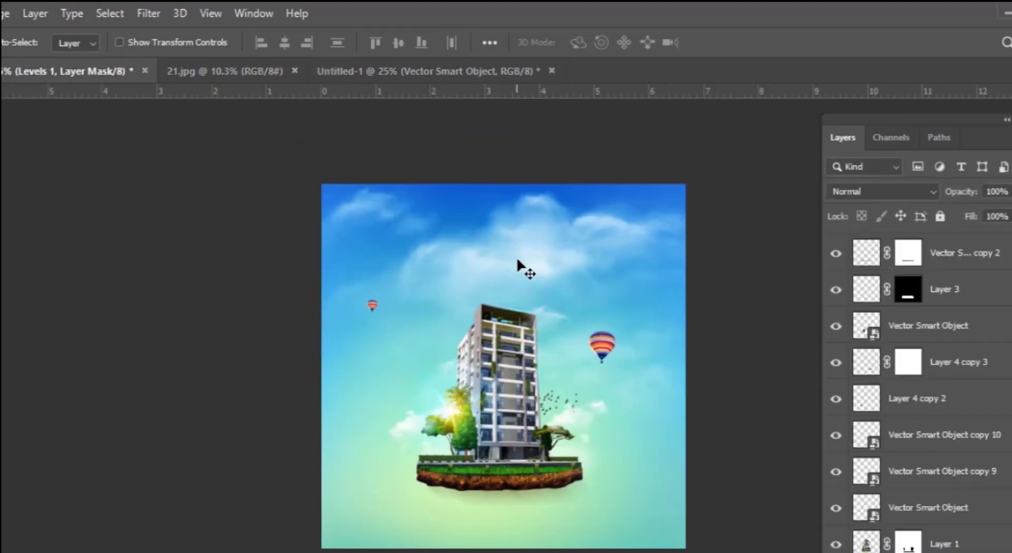
{"action": "left_click_drag", "start_coordinate": [518, 266], "coordinate": [635, 289]}
{"action": "left_click", "coordinate": [863, 249]}
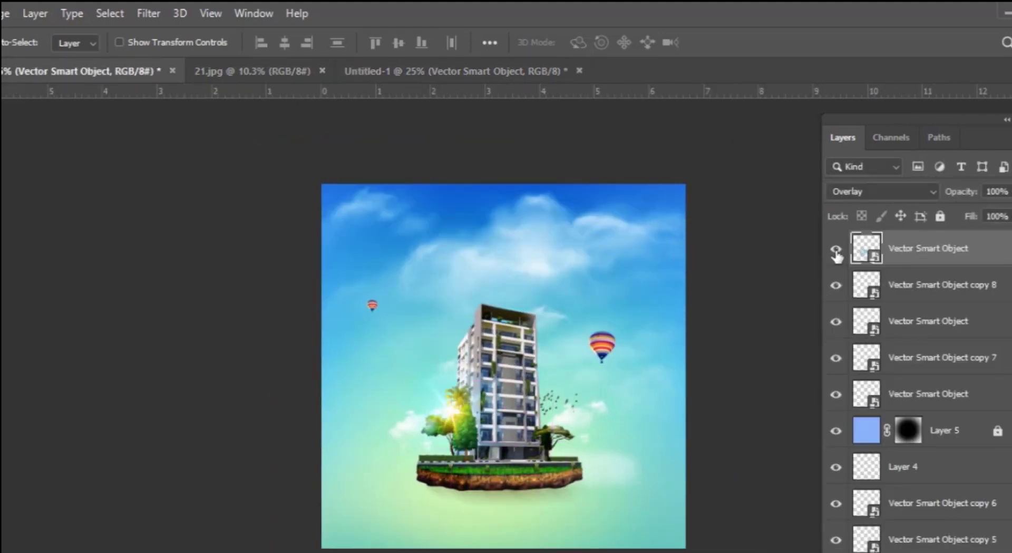
{"action": "mouse_move", "coordinate": [477, 454]}
{"action": "left_mouse_down"}
{"action": "mouse_move", "coordinate": [487, 272]}
{"action": "mouse_move", "coordinate": [512, 352]}
{"action": "left_mouse_up"}
Align the building to the canvas with Align Vertical Centers.
{"action": "left_click", "coordinate": [489, 42]}
{"action": "left_click", "coordinate": [536, 215]}
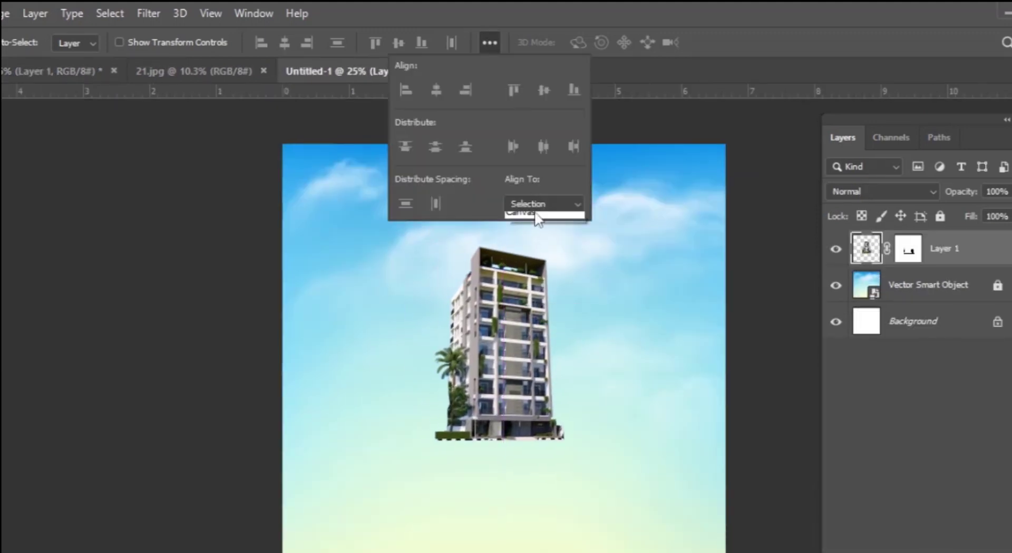
{"action": "left_click", "coordinate": [343, 125]}
{"action": "left_click", "coordinate": [395, 42]}
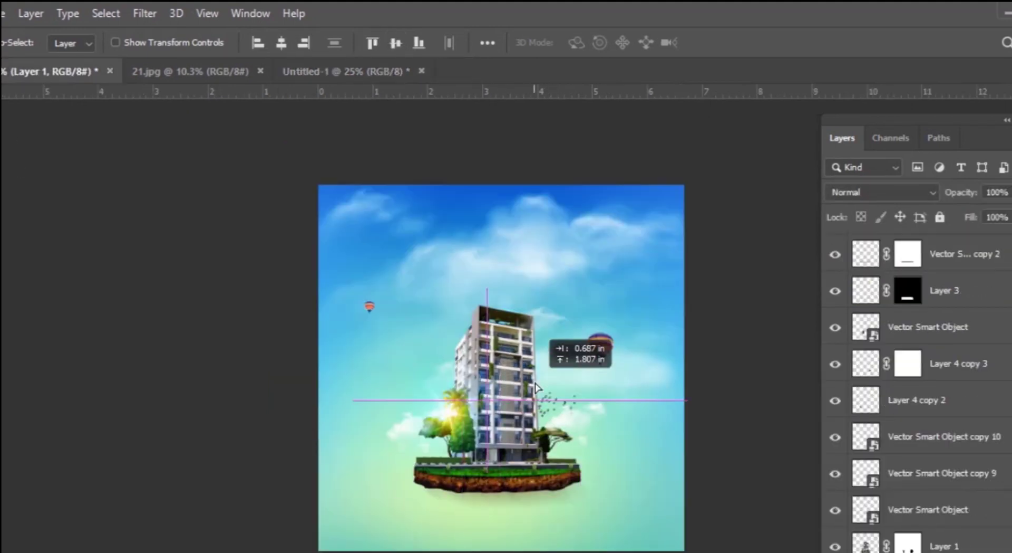
Compare the reference design with its Vector Smart Object hidden, then pick the kindpng tree image.
{"action": "right_click", "coordinate": [482, 481]}
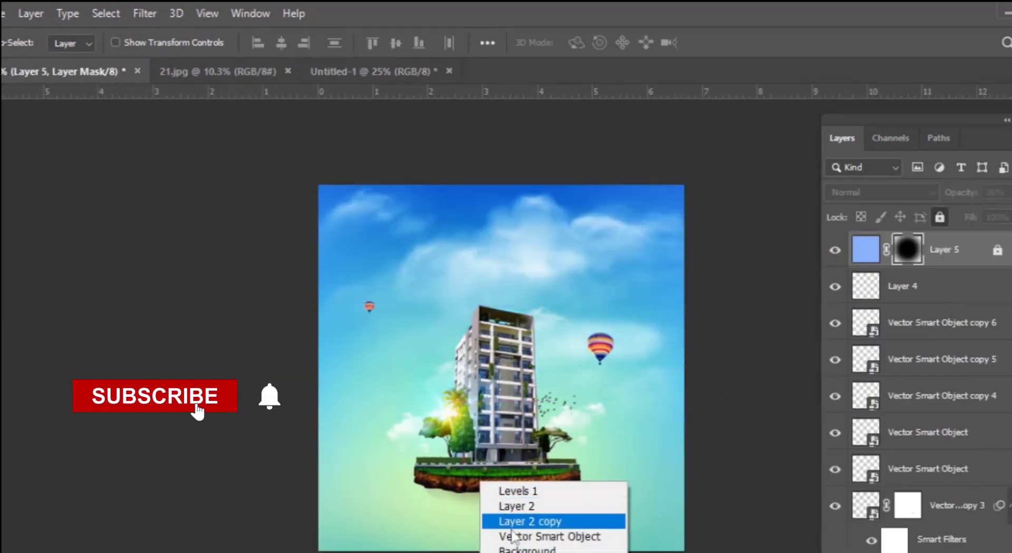
{"action": "left_click", "coordinate": [542, 536]}
{"action": "left_click", "coordinate": [837, 441]}
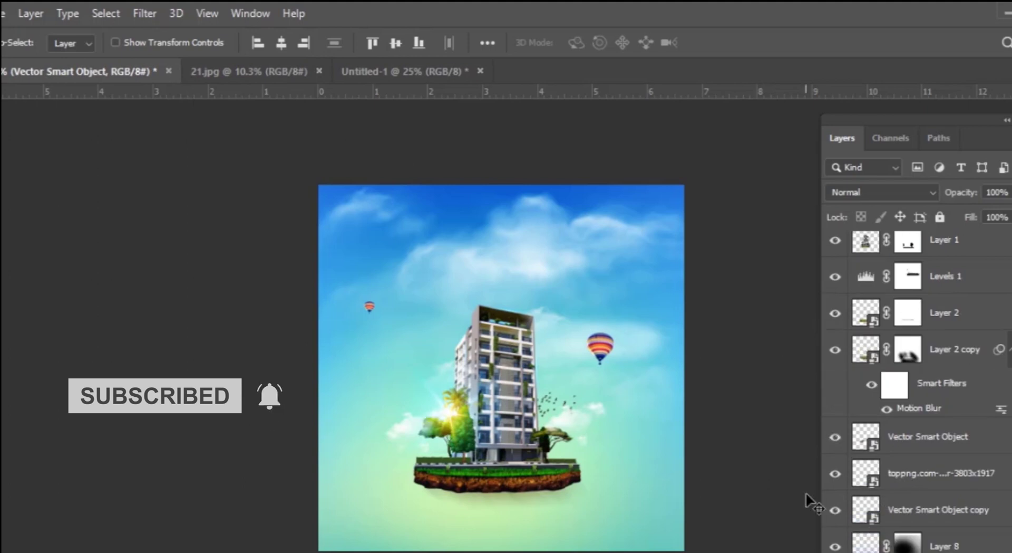
{"action": "left_click", "coordinate": [395, 73]}
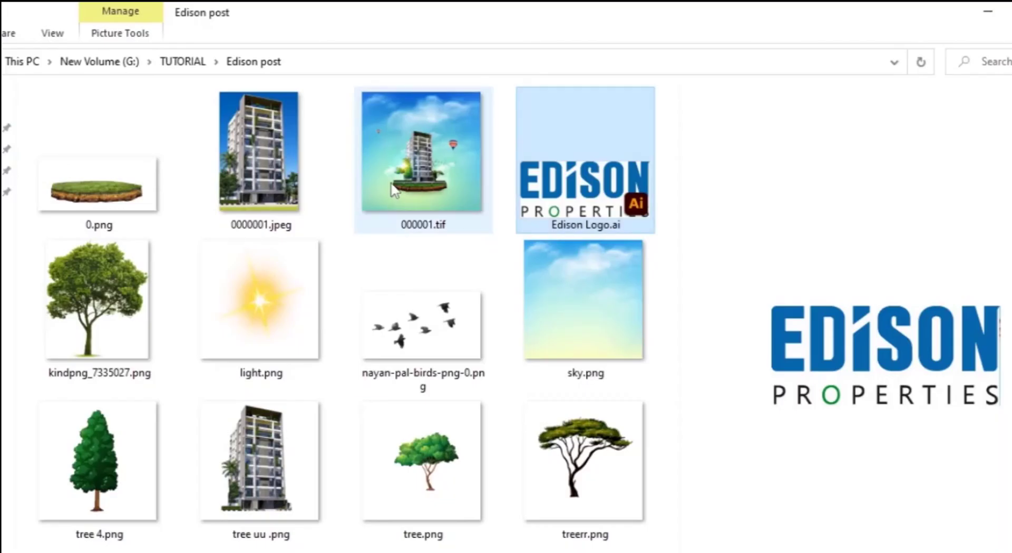
{"action": "left_click", "coordinate": [257, 190]}
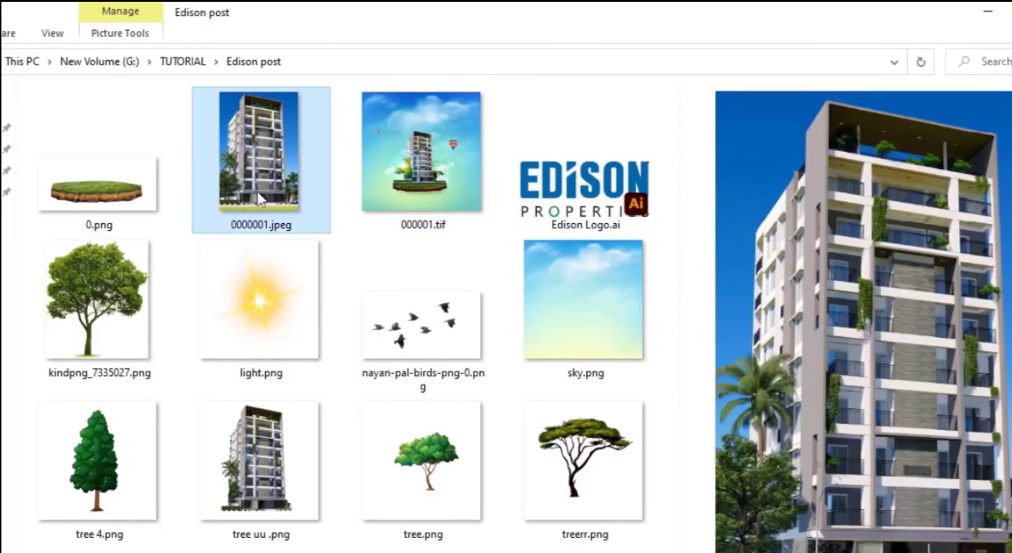
{"action": "left_click", "coordinate": [248, 445]}
{"action": "left_click", "coordinate": [98, 464]}
{"action": "left_click", "coordinate": [113, 359]}
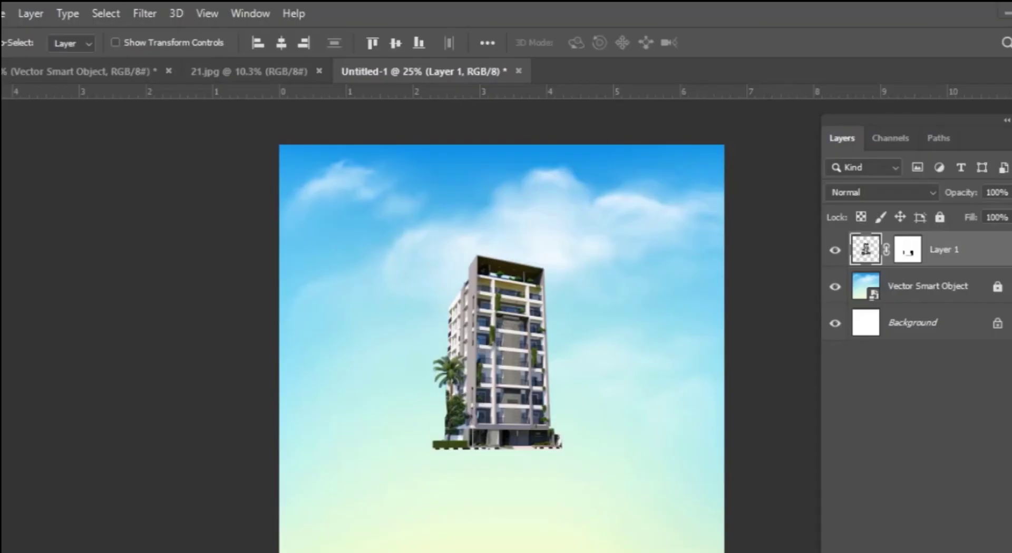
Shrink the kindpng tree and set it beside the building's base.
{"action": "left_click_drag", "start_coordinate": [487, 527], "coordinate": [438, 419]}
{"action": "key", "text": "Return"}
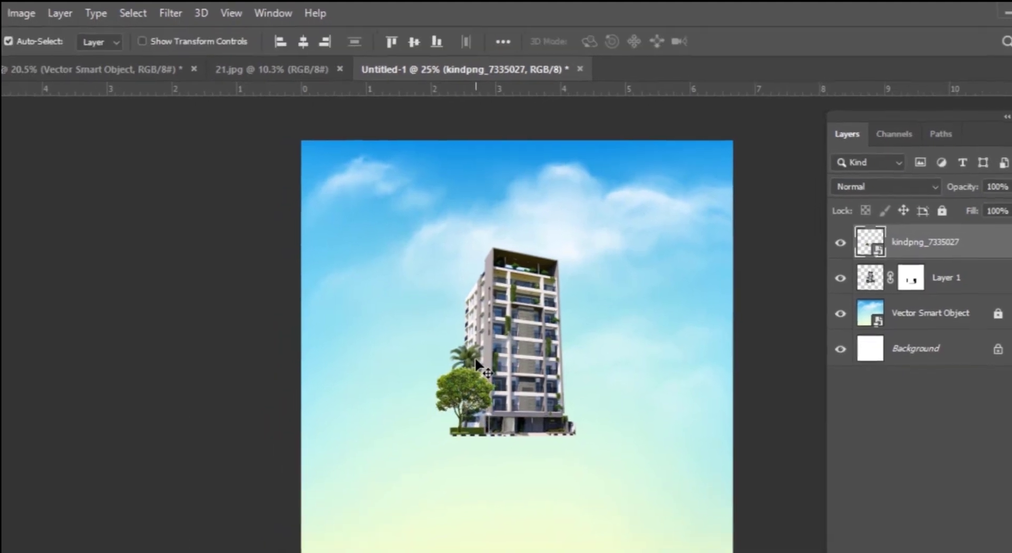
{"action": "left_click", "coordinate": [334, 64]}
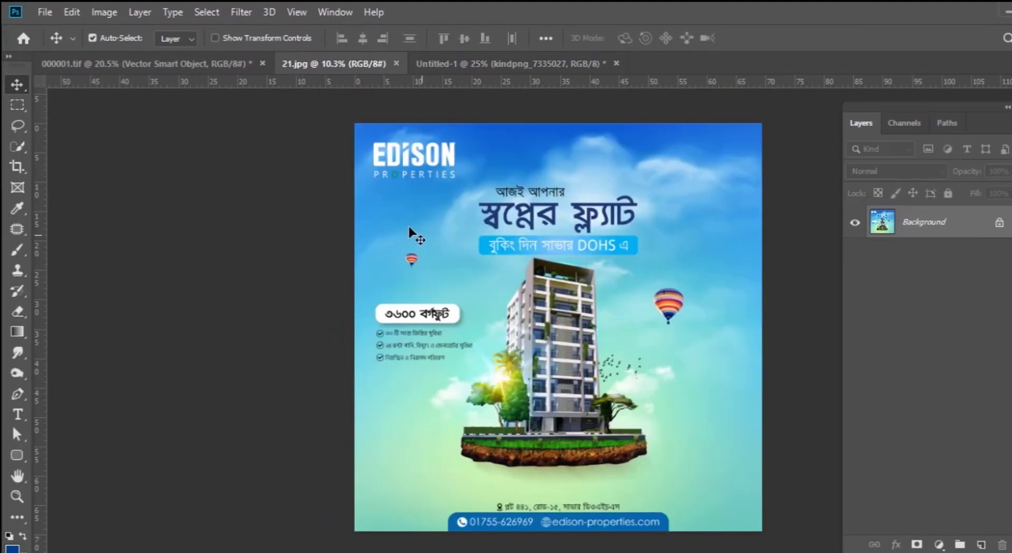
{"action": "left_click", "coordinate": [457, 64]}
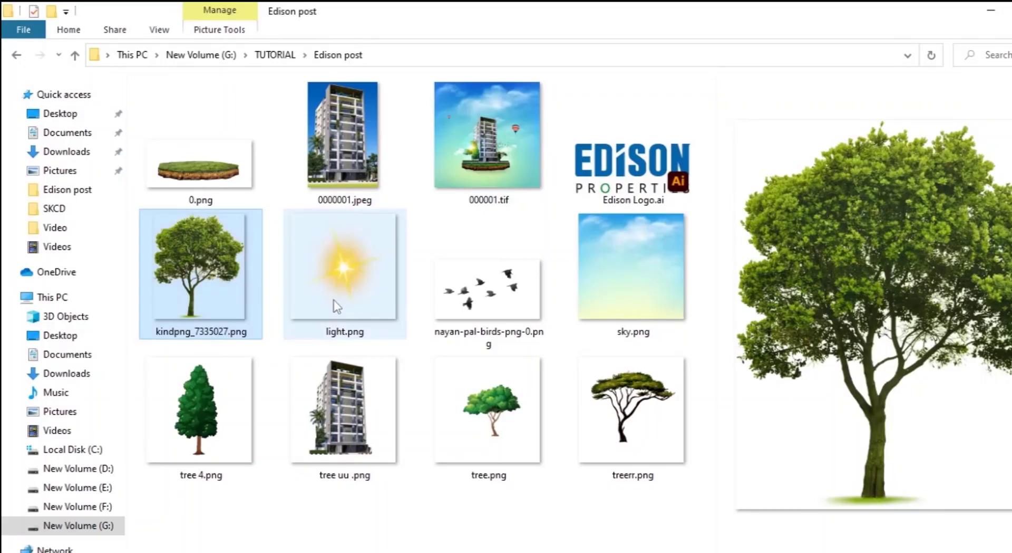
Place the 0.png grass island and move its layer below the building.
{"action": "left_click", "coordinate": [228, 207]}
{"action": "mouse_move", "coordinate": [227, 207]}
{"action": "left_mouse_down"}
{"action": "mouse_move", "coordinate": [558, 421]}
{"action": "mouse_move", "coordinate": [571, 373]}
{"action": "left_mouse_up"}
{"action": "key", "text": "Return"}
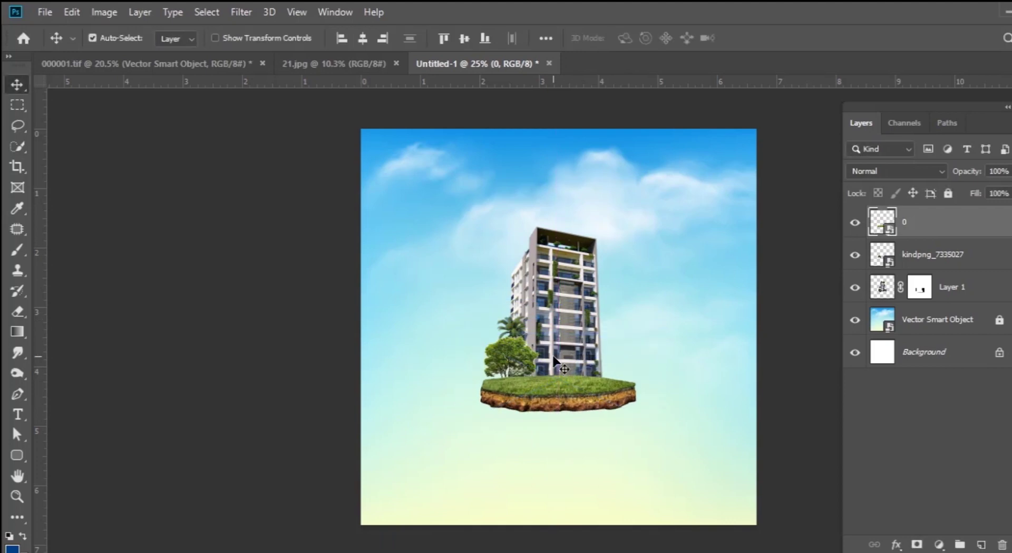
{"action": "key", "text": "ctrl+bracketleft"}
{"action": "key", "text": "ctrl+bracketleft"}
{"action": "scroll", "coordinate": [557, 361], "scroll_direction": "up", "scroll_amount": 2}
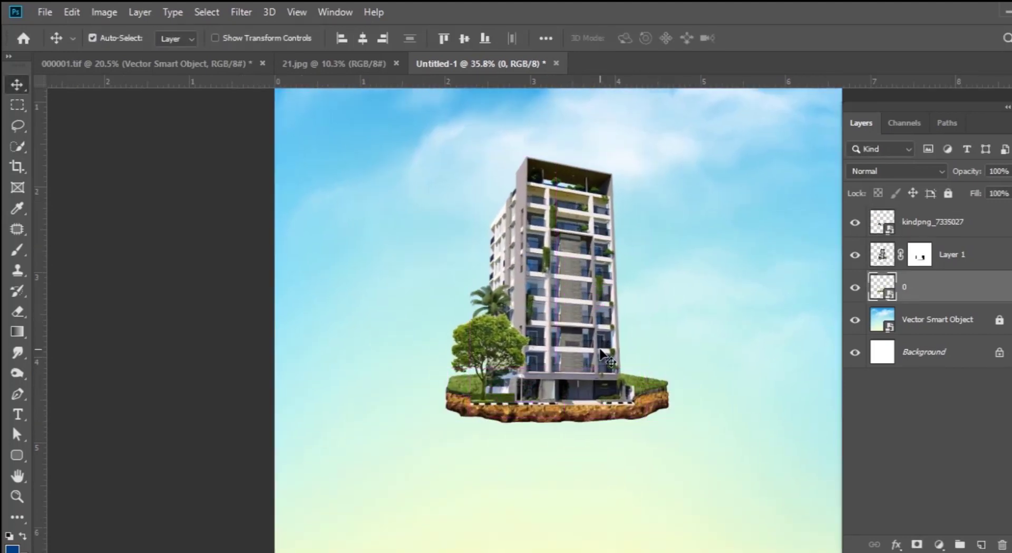
Seat the building on the island, tuck the tree behind it, and bring up the Edison poster.
{"action": "left_click_drag", "start_coordinate": [599, 332], "coordinate": [598, 348]}
{"action": "left_click_drag", "start_coordinate": [486, 364], "coordinate": [469, 333]}
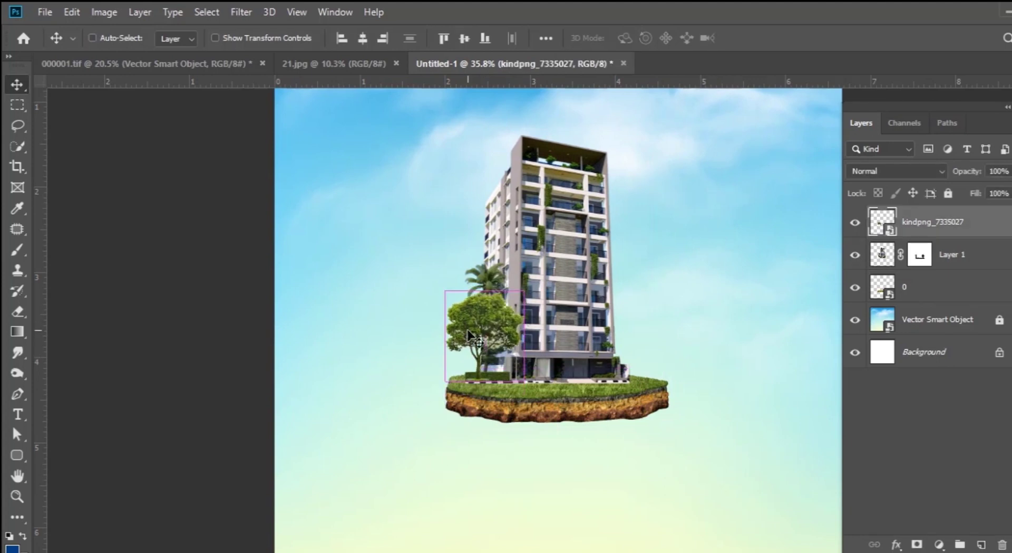
{"action": "key", "text": "ctrl+bracketleft"}
{"action": "key", "text": "ctrl+bracketleft"}
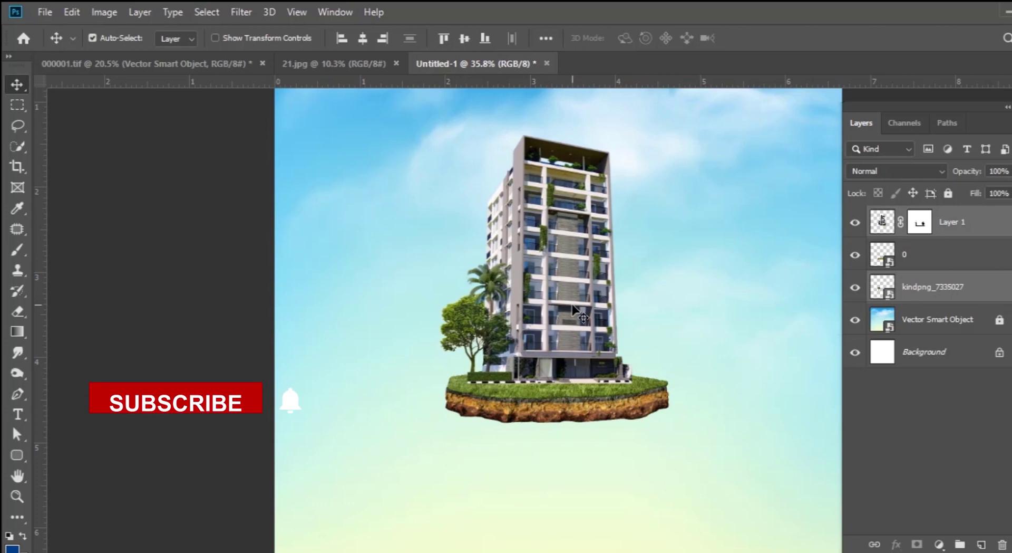
{"action": "left_click", "coordinate": [607, 412], "text": "shift"}
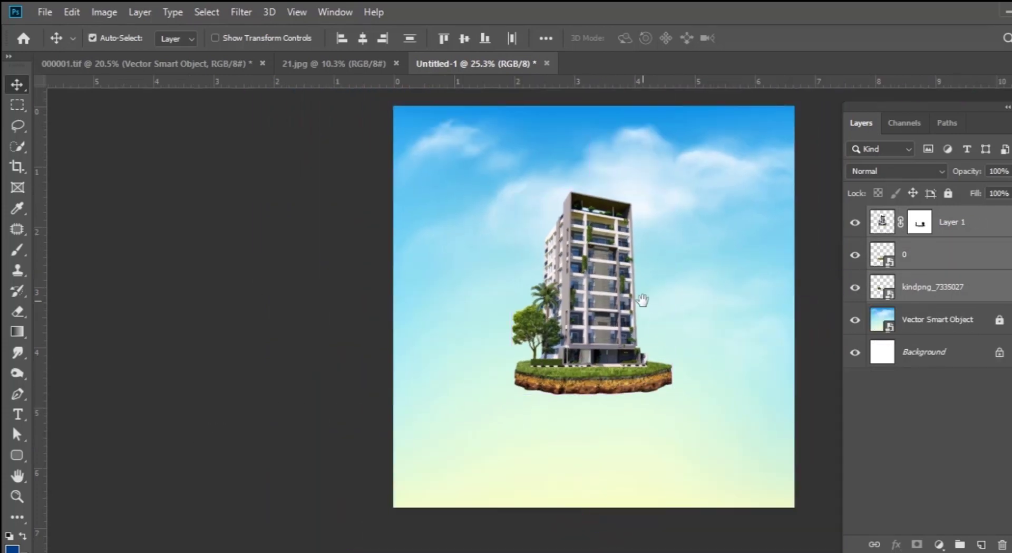
{"action": "left_click", "coordinate": [167, 69]}
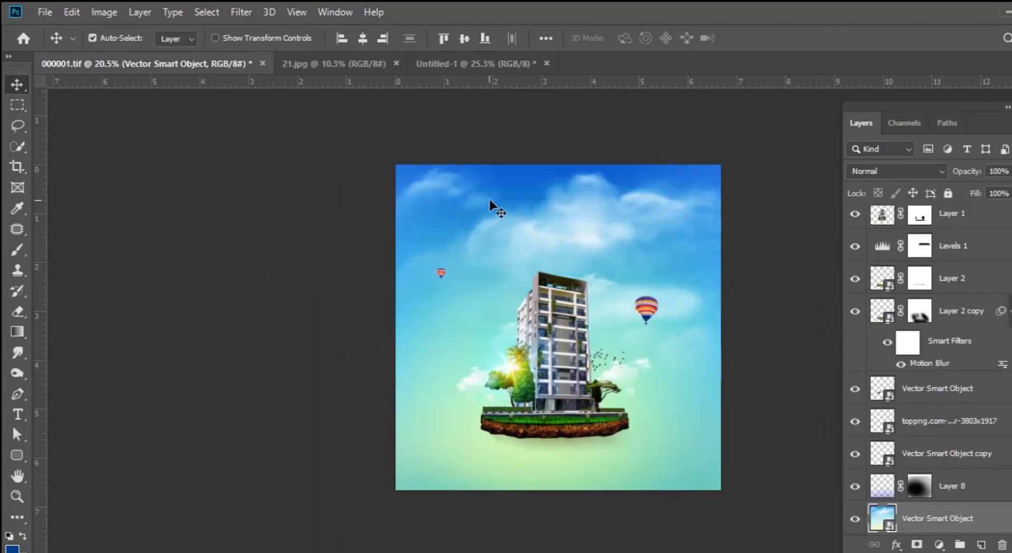
{"action": "left_click_drag", "start_coordinate": [625, 393], "coordinate": [340, 69]}
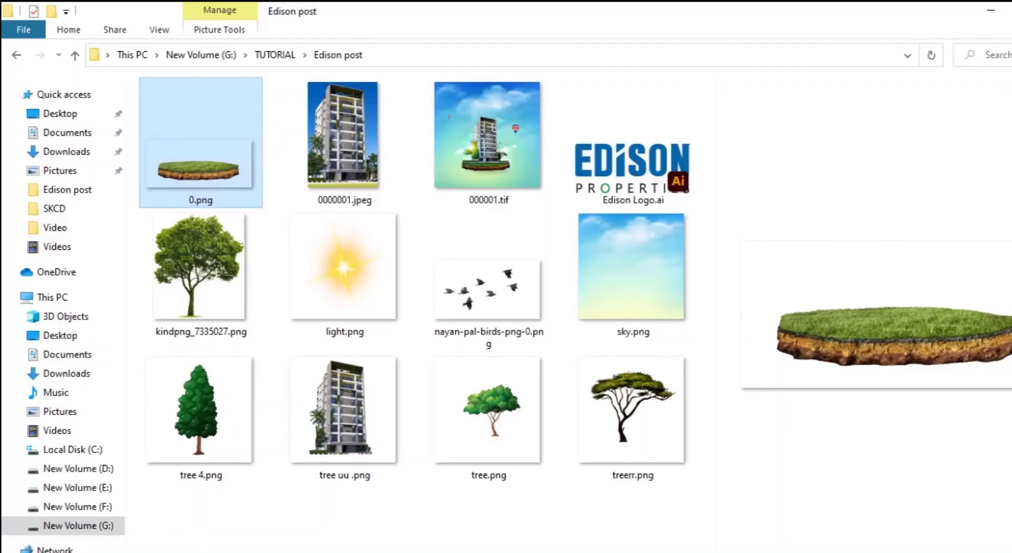
Select treerr.png, tree.png and tree 4.png in Explorer and drag them into Photoshop.
{"action": "left_click", "coordinate": [612, 469]}
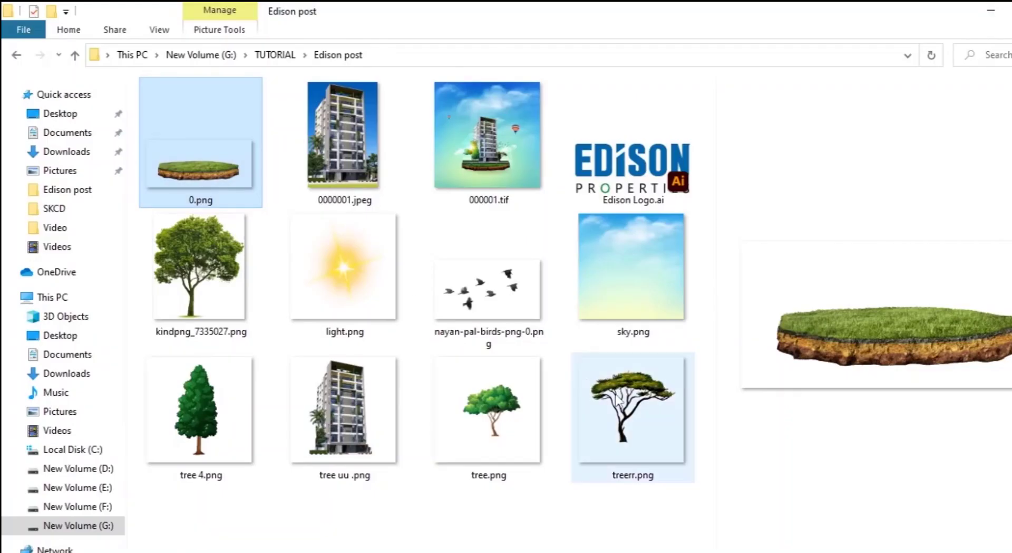
{"action": "left_click", "coordinate": [491, 417], "text": "ctrl"}
{"action": "left_click_drag", "start_coordinate": [491, 416], "coordinate": [570, 361]}
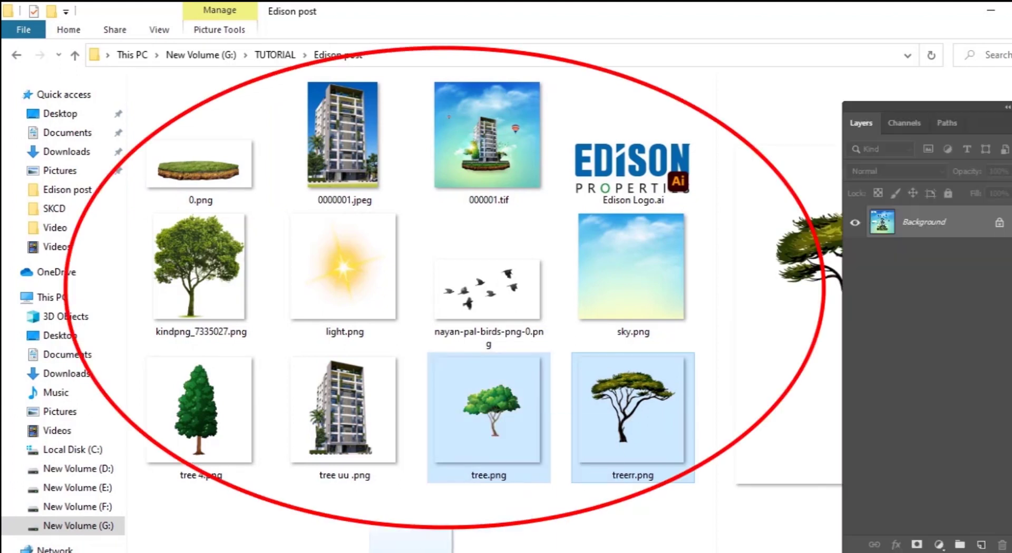
{"action": "key", "text": "Escape"}
{"action": "key", "text": "Return"}
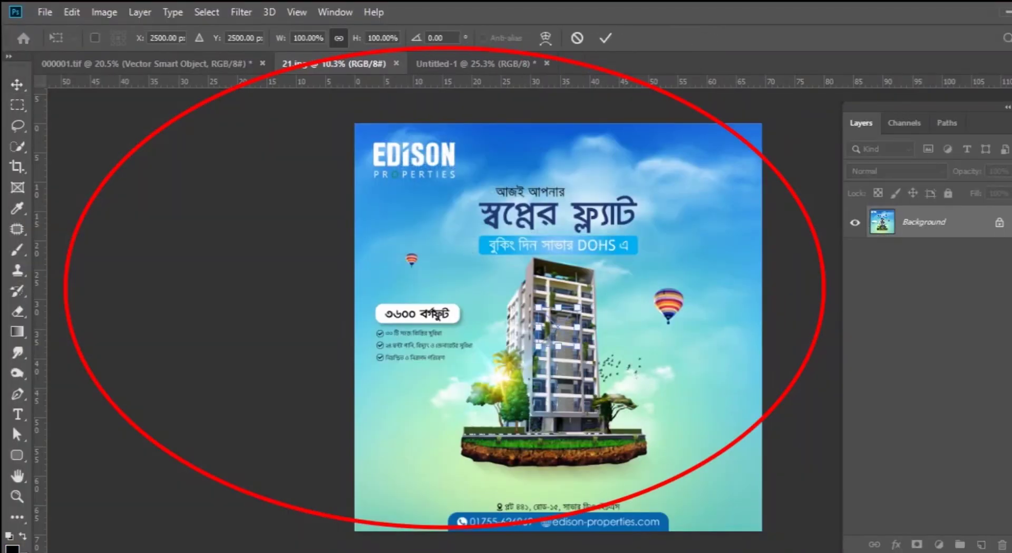
{"action": "key", "text": "Escape"}
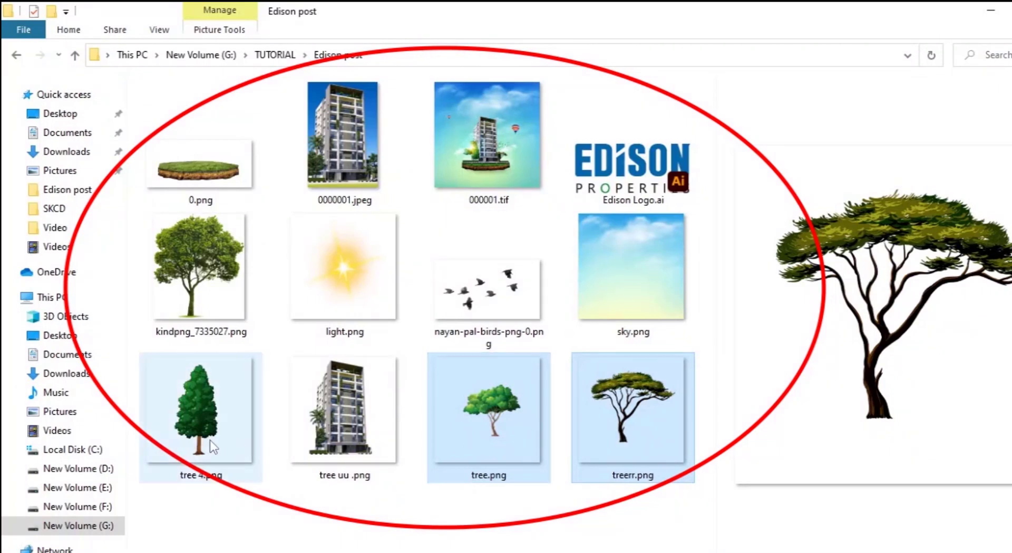
{"action": "left_click", "coordinate": [210, 440], "text": "ctrl"}
{"action": "mouse_move", "coordinate": [210, 440]}
{"action": "left_mouse_down"}
{"action": "mouse_move", "coordinate": [456, 71]}
{"action": "mouse_move", "coordinate": [771, 140]}
{"action": "mouse_move", "coordinate": [507, 429]}
{"action": "left_mouse_up"}
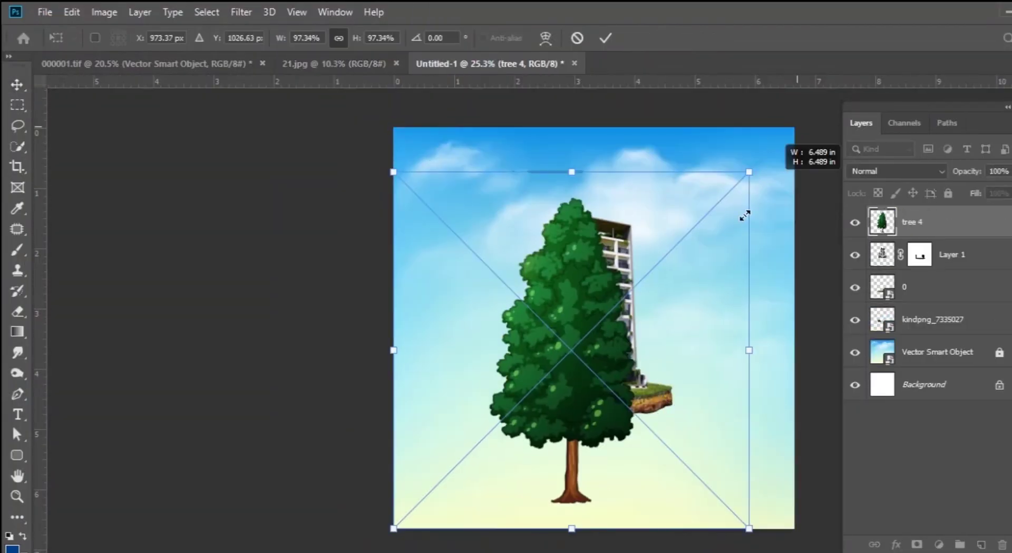
Shrink tree 4 and set it beside the building on the island.
{"action": "left_click_drag", "start_coordinate": [447, 475], "coordinate": [596, 343]}
{"action": "left_click_drag", "start_coordinate": [689, 338], "coordinate": [689, 305]}
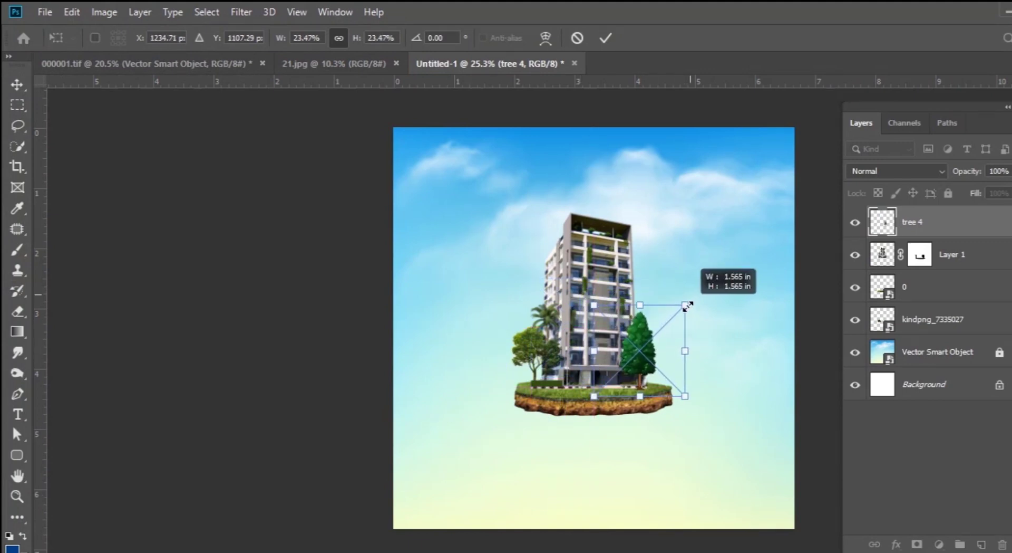
{"action": "left_click_drag", "start_coordinate": [640, 356], "coordinate": [650, 356]}
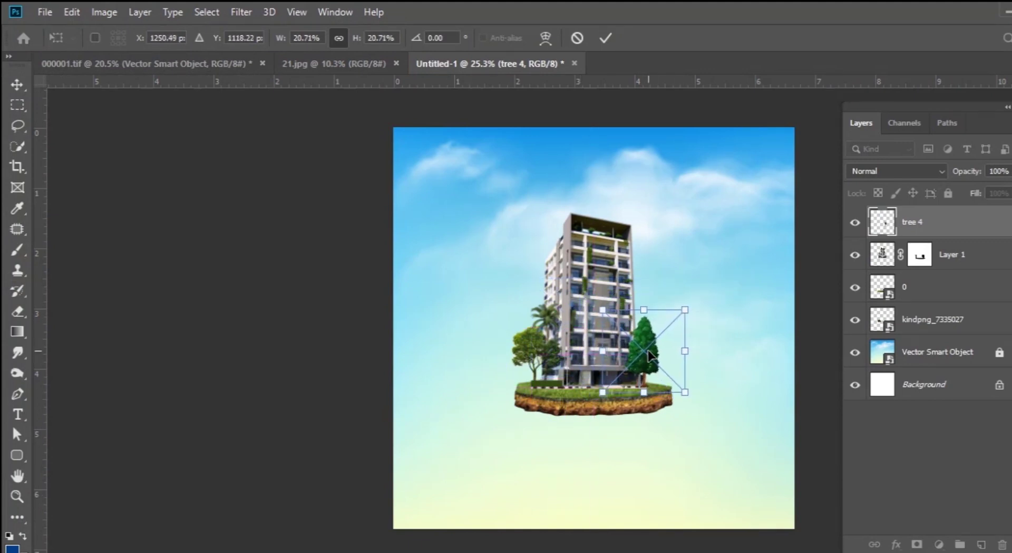
{"action": "key", "text": "Return"}
Place tree.png beside the building, scaled to fit the island.
{"action": "left_click_drag", "start_coordinate": [793, 128], "coordinate": [533, 389]}
{"action": "left_click_drag", "start_coordinate": [484, 465], "coordinate": [558, 353]}
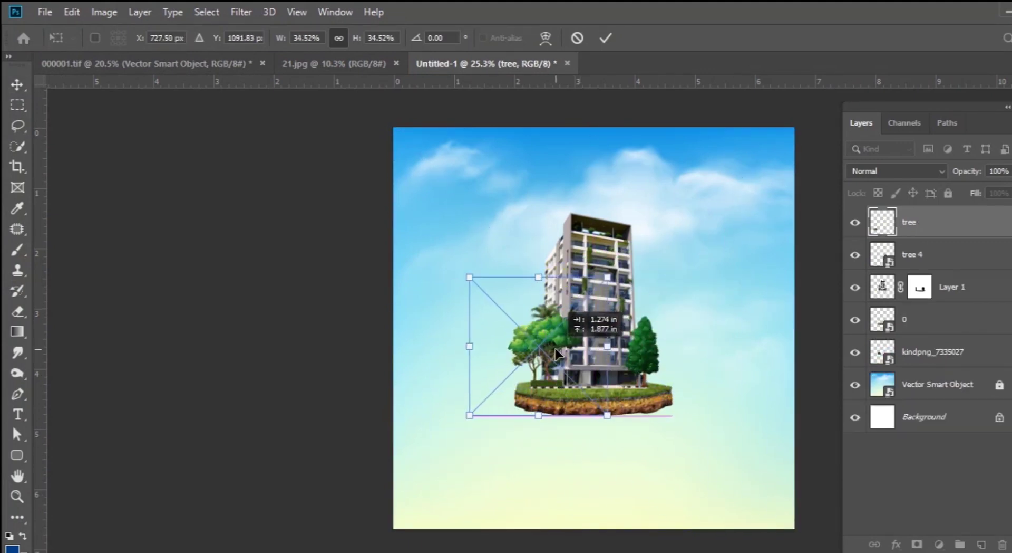
{"action": "left_click_drag", "start_coordinate": [618, 273], "coordinate": [625, 265]}
{"action": "left_click_drag", "start_coordinate": [580, 347], "coordinate": [580, 352]}
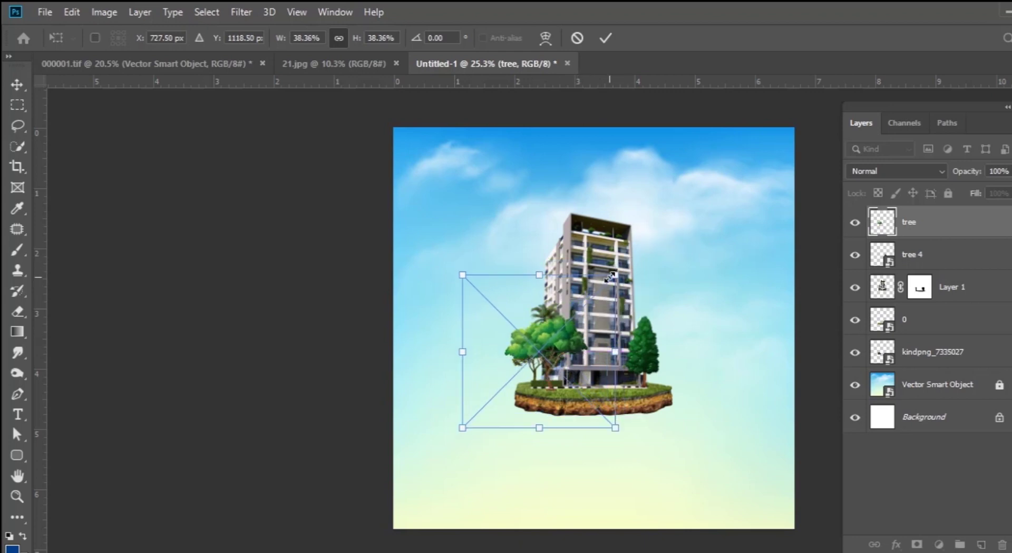
Place treerr at about a third of its size to the right of the building.
{"action": "left_click_drag", "start_coordinate": [610, 277], "coordinate": [891, 235]}
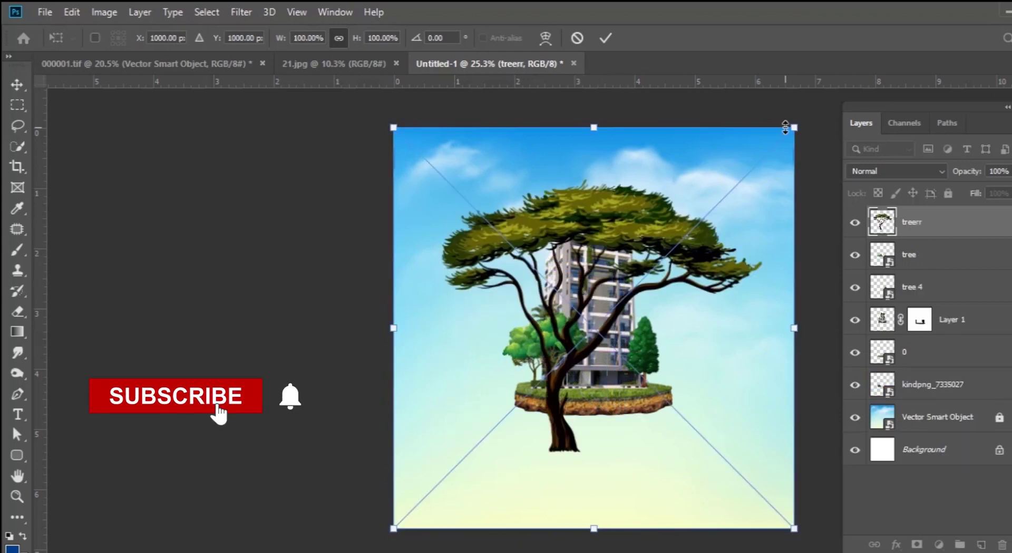
{"action": "left_click_drag", "start_coordinate": [785, 127], "coordinate": [523, 393]}
{"action": "left_click_drag", "start_coordinate": [458, 459], "coordinate": [640, 340]}
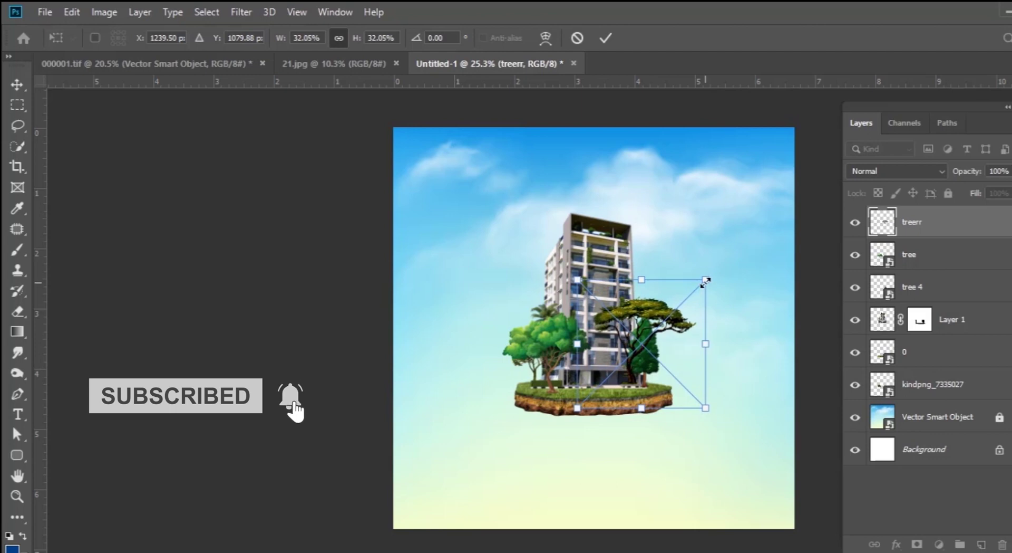
{"action": "key", "text": "Return"}
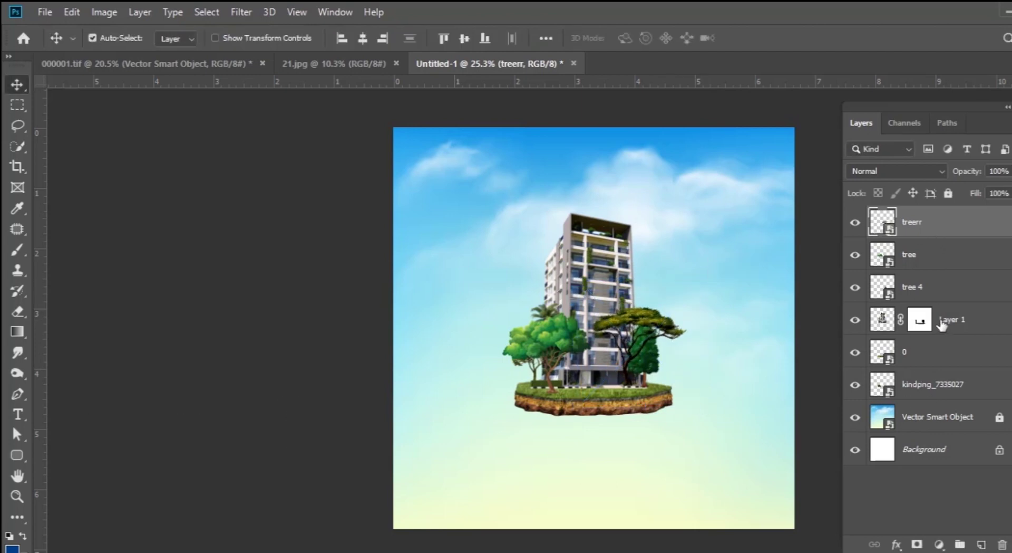
{"action": "left_click", "coordinate": [942, 323]}
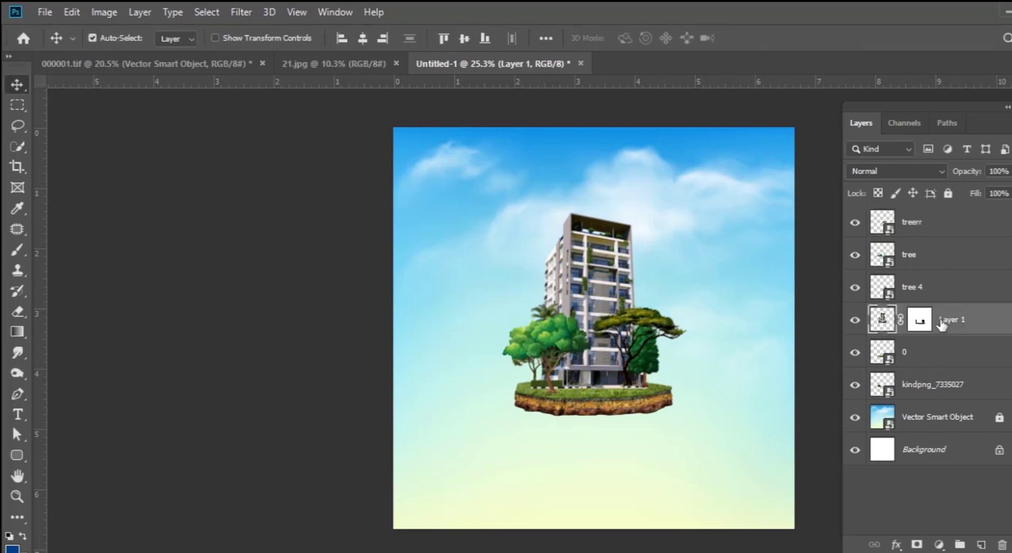
Move the building's Layer 1 above the trees and select the building group.
{"action": "left_click_drag", "start_coordinate": [963, 325], "coordinate": [948, 218]}
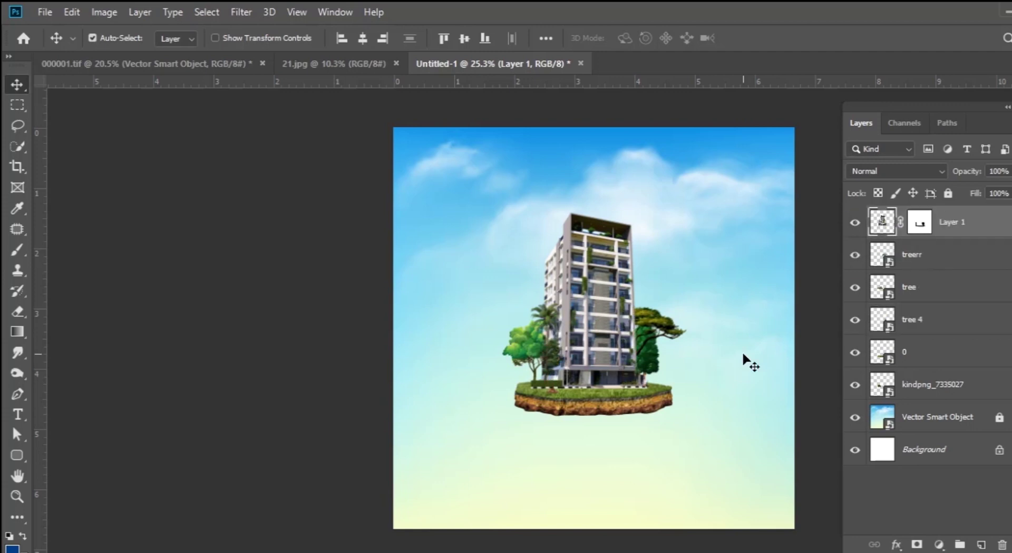
{"action": "scroll", "coordinate": [673, 383], "scroll_direction": "up", "scroll_amount": 3}
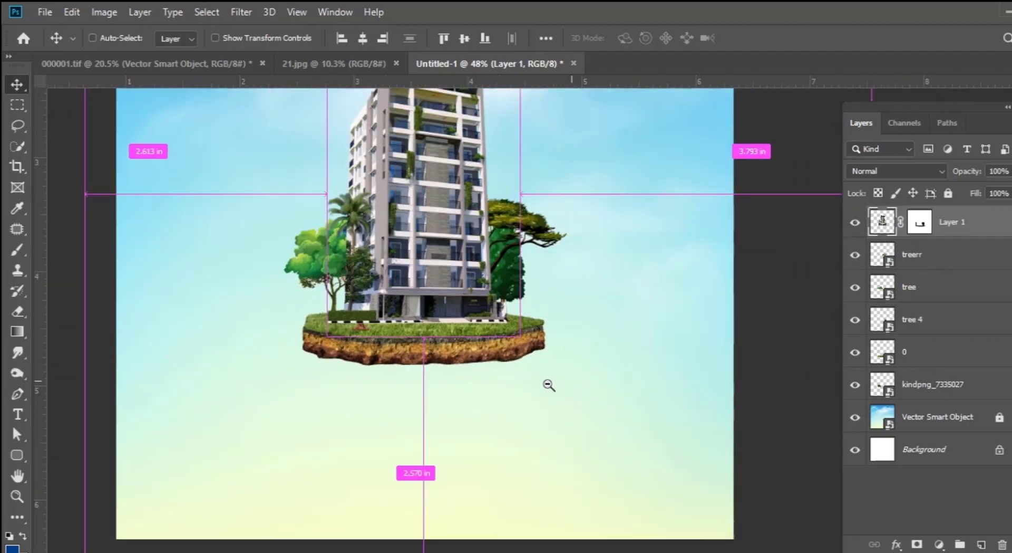
{"action": "scroll", "coordinate": [549, 385], "scroll_direction": "down", "scroll_amount": 3}
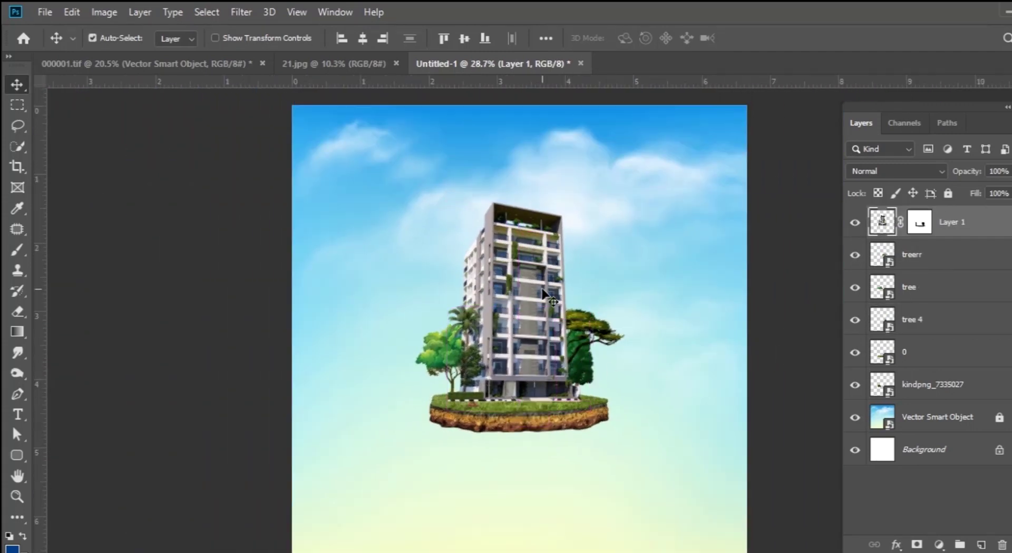
{"action": "left_click_drag", "start_coordinate": [338, 179], "coordinate": [687, 479]}
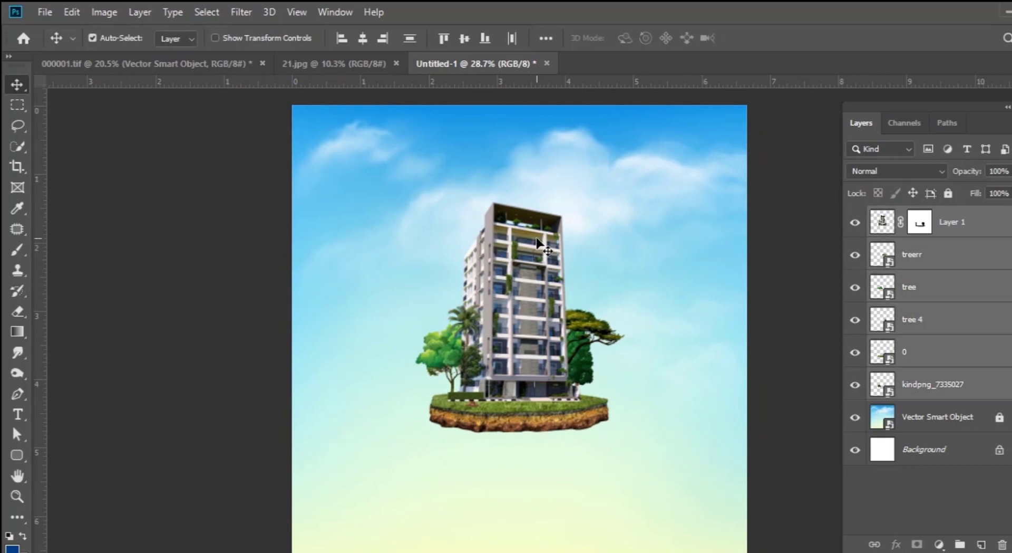
{"action": "key", "text": "t"}
{"action": "left_click", "coordinate": [24, 91]}
Scale the building group up slightly and settle it lower on the island.
{"action": "key", "text": "ctrl+t"}
{"action": "left_click_drag", "start_coordinate": [520, 200], "coordinate": [519, 216]}
{"action": "left_click_drag", "start_coordinate": [520, 429], "coordinate": [522, 460]}
{"action": "left_click_drag", "start_coordinate": [534, 352], "coordinate": [534, 364]}
{"action": "key", "text": "Return"}
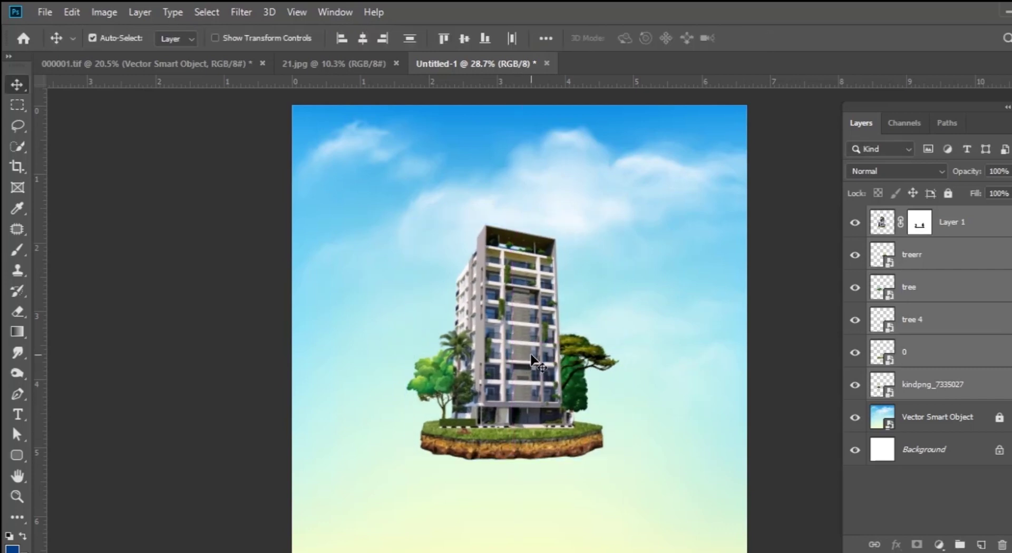
{"action": "left_click_drag", "start_coordinate": [549, 305], "coordinate": [555, 333]}
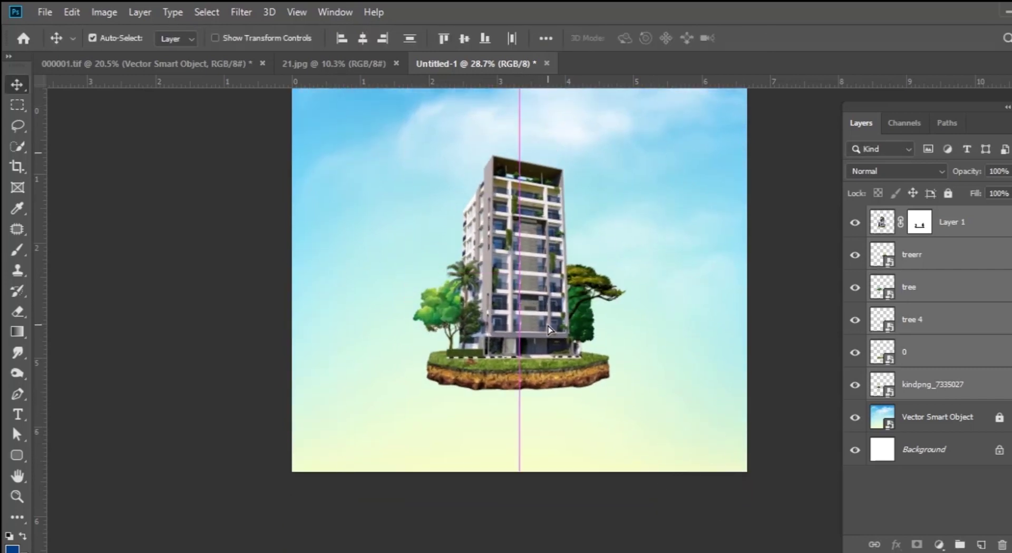
{"action": "key", "text": "alt+Tab"}
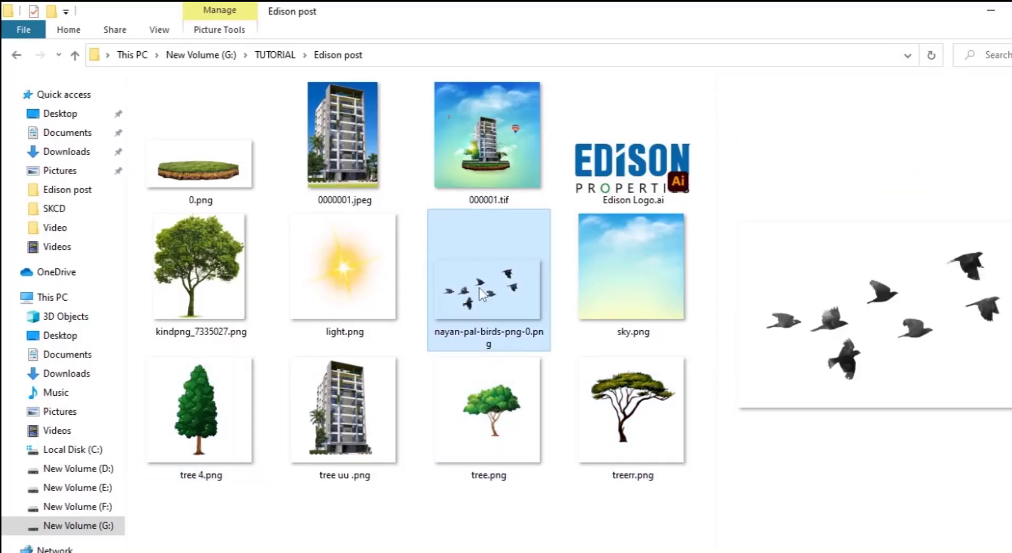
Add the birds image as a small flock left of the building.
{"action": "mouse_move", "coordinate": [479, 286]}
{"action": "left_mouse_down"}
{"action": "mouse_move", "coordinate": [457, 519]}
{"action": "mouse_move", "coordinate": [520, 348]}
{"action": "left_mouse_up"}
{"action": "mouse_move", "coordinate": [748, 219]}
{"action": "left_mouse_down"}
{"action": "mouse_move", "coordinate": [417, 385]}
{"action": "mouse_move", "coordinate": [413, 353]}
{"action": "mouse_move", "coordinate": [396, 383]}
{"action": "left_mouse_up"}
{"action": "key", "text": "Return"}
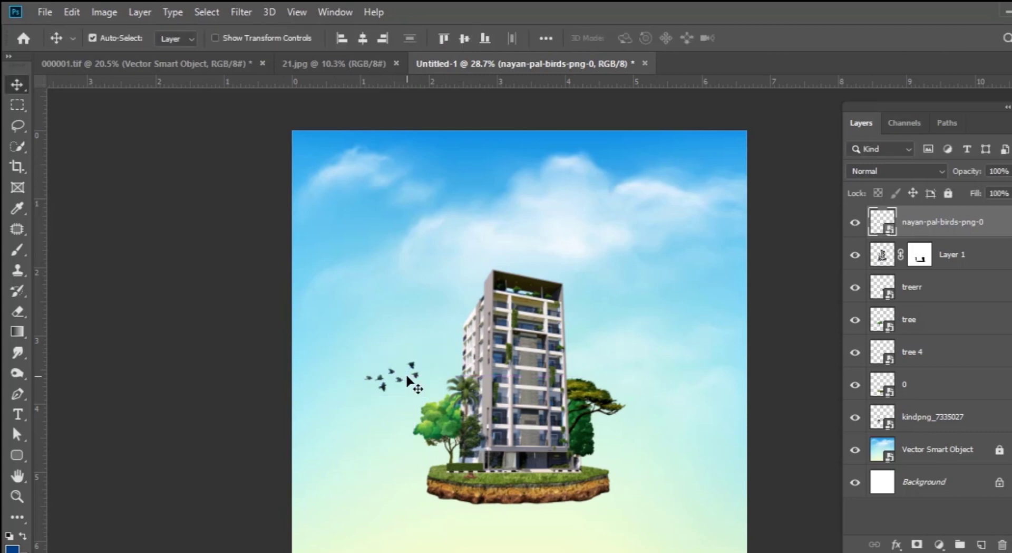
{"action": "key", "text": "alt+Tab"}
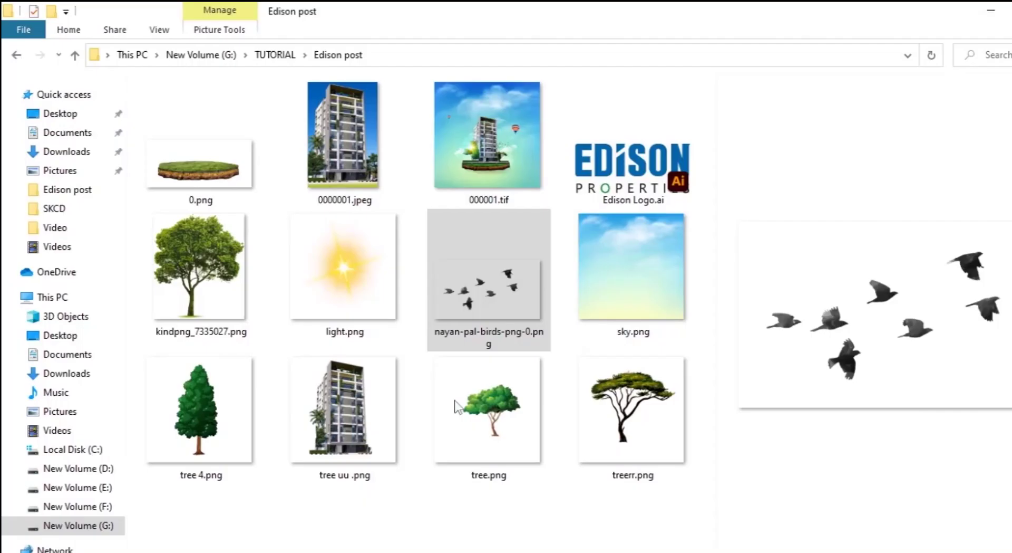
Add light.png as a shrunk glow beside the building, blended with Screen.
{"action": "left_click_drag", "start_coordinate": [345, 269], "coordinate": [408, 548]}
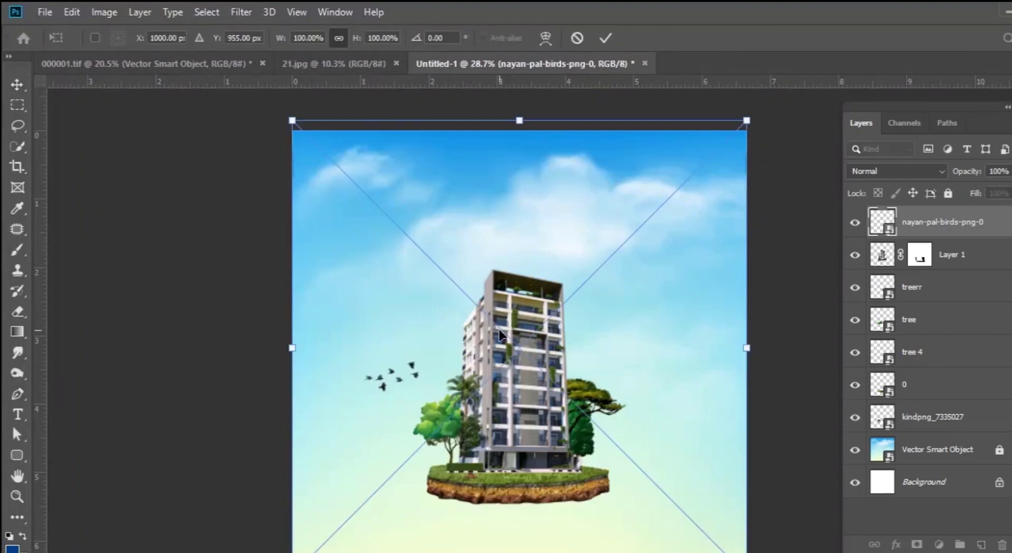
{"action": "left_click_drag", "start_coordinate": [745, 113], "coordinate": [462, 406]}
{"action": "left_click_drag", "start_coordinate": [384, 524], "coordinate": [460, 399]}
{"action": "key", "text": "Return"}
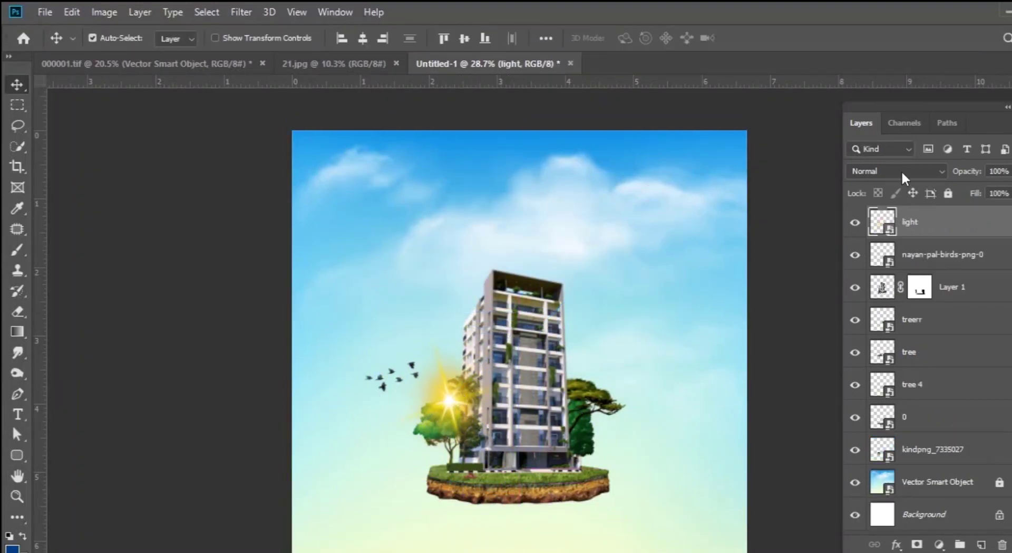
{"action": "scroll", "coordinate": [904, 172], "scroll_direction": "down", "scroll_amount": 2}
{"action": "scroll", "coordinate": [903, 172], "scroll_direction": "down", "scroll_amount": 1}
{"action": "scroll", "coordinate": [904, 172], "scroll_direction": "down", "scroll_amount": 3}
{"action": "scroll", "coordinate": [904, 174], "scroll_direction": "down", "scroll_amount": 1}
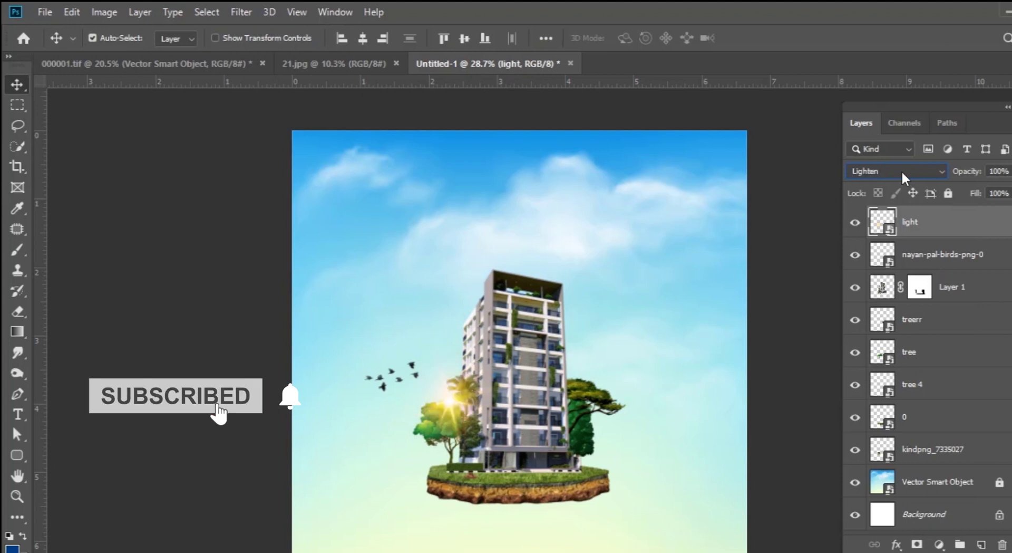
{"action": "scroll", "coordinate": [904, 174], "scroll_direction": "down", "scroll_amount": 1}
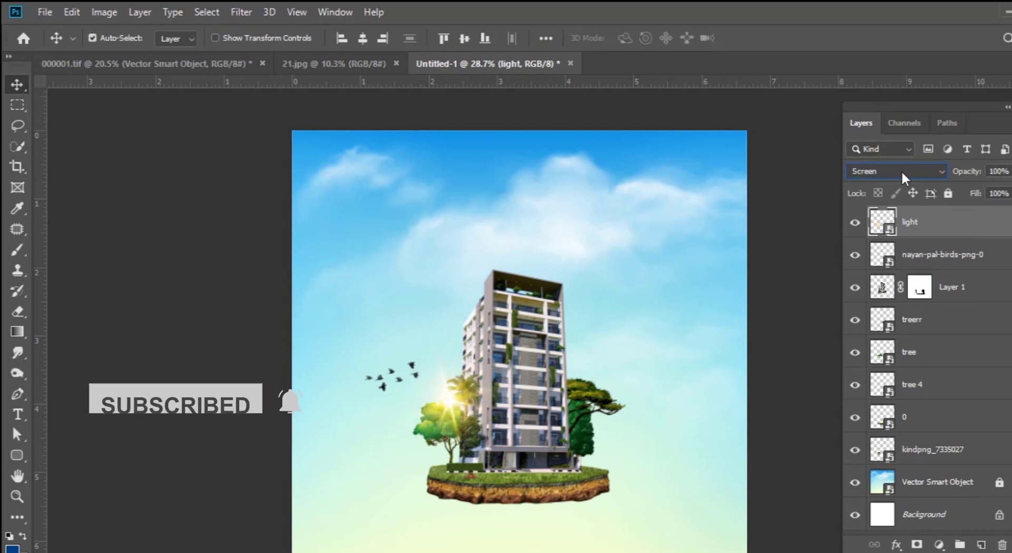
{"action": "left_click", "coordinate": [769, 276]}
{"action": "scroll", "coordinate": [765, 280], "scroll_direction": "down", "scroll_amount": 1}
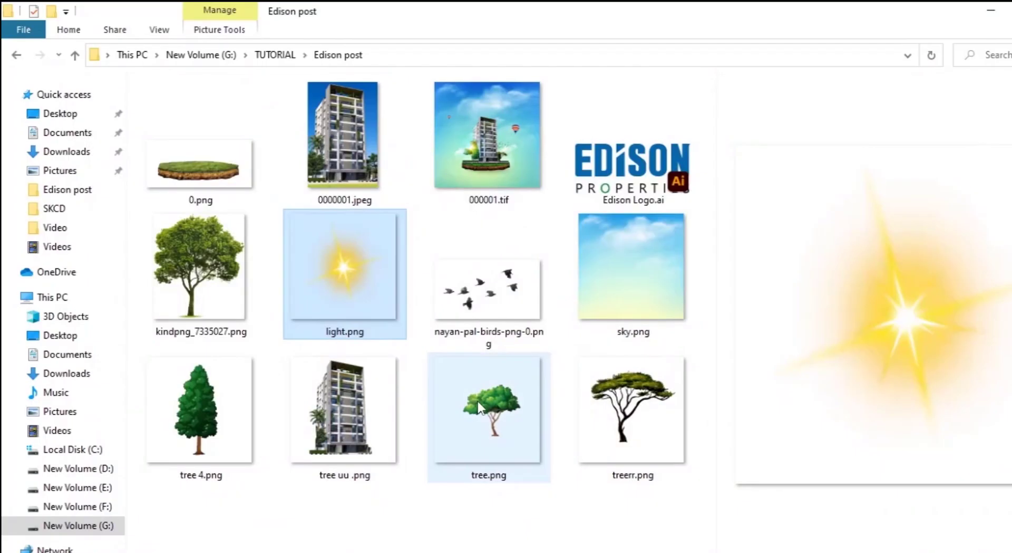
Drag Edison Logo.ai from the Edison post folder onto the poster.
{"action": "left_click", "coordinate": [632, 137]}
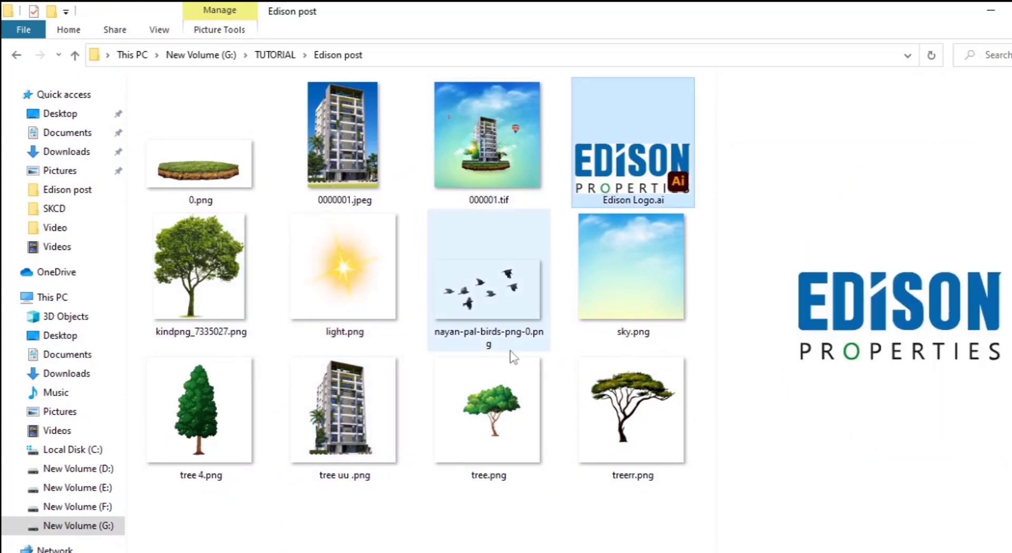
{"action": "mouse_move", "coordinate": [664, 185]}
{"action": "left_mouse_down"}
{"action": "mouse_move", "coordinate": [441, 549]}
{"action": "mouse_move", "coordinate": [568, 514]}
{"action": "mouse_move", "coordinate": [659, 337]}
{"action": "left_mouse_up"}
Place the Edison logo as a smart object, shrunk toward the top-left.
{"action": "left_click", "coordinate": [668, 381]}
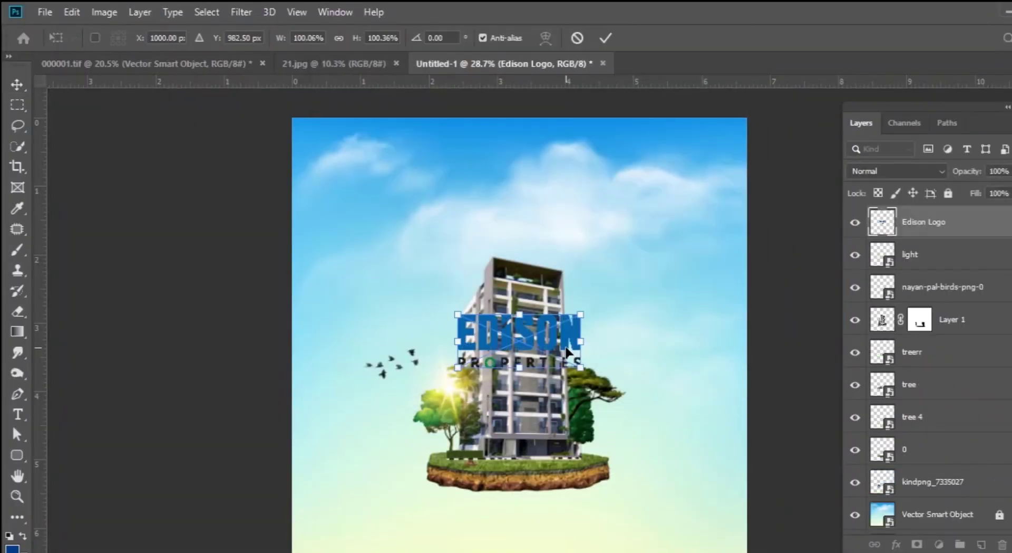
{"action": "mouse_move", "coordinate": [607, 385]}
{"action": "left_mouse_down"}
{"action": "mouse_move", "coordinate": [416, 164]}
{"action": "mouse_move", "coordinate": [422, 150]}
{"action": "mouse_move", "coordinate": [401, 156]}
{"action": "left_mouse_up"}
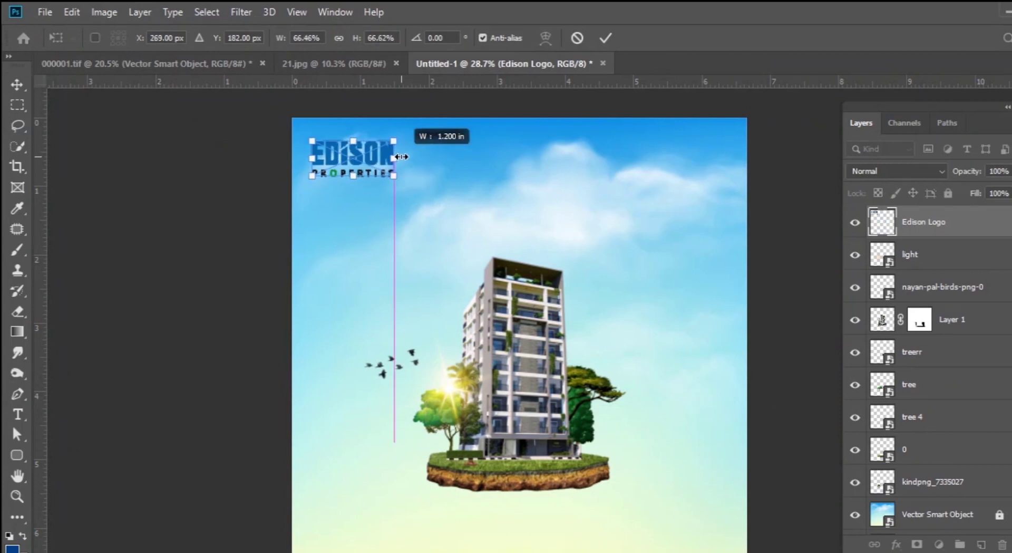
{"action": "key", "text": "Return"}
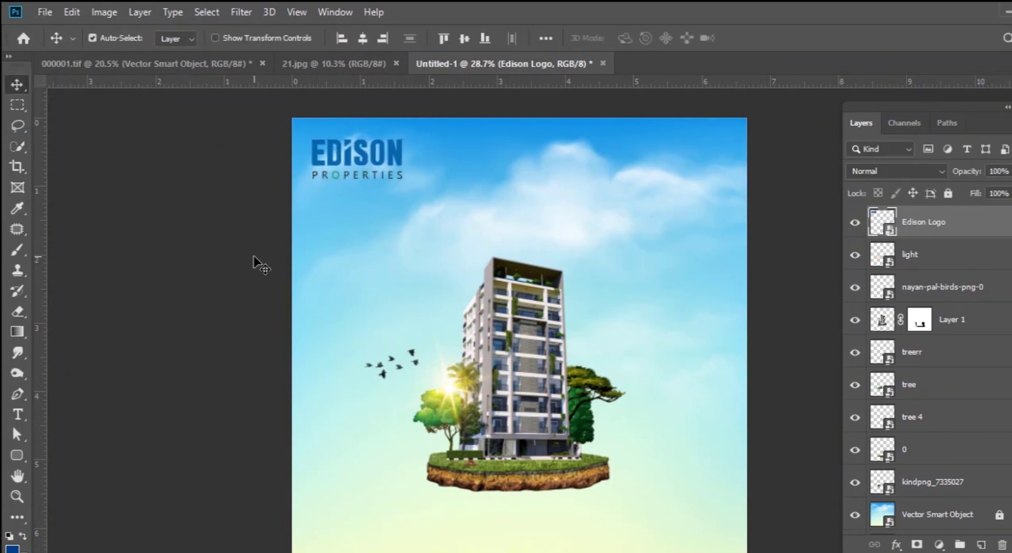
{"action": "left_click", "coordinate": [490, 248]}
Move the Edison logo into the top-right corner above the clouds and recommit its size.
{"action": "scroll", "coordinate": [572, 301], "scroll_direction": "down", "scroll_amount": 3}
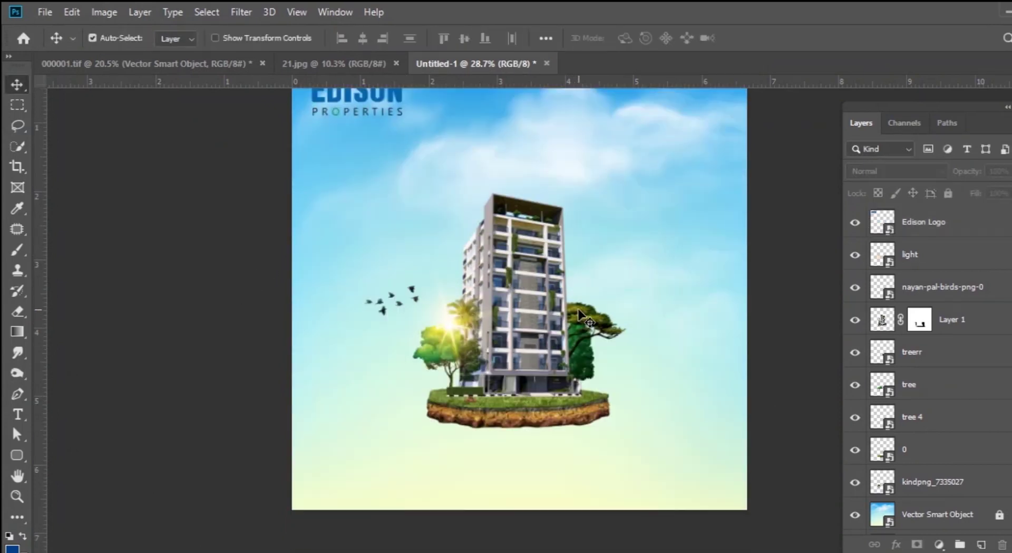
{"action": "scroll", "coordinate": [587, 272], "scroll_direction": "up", "scroll_amount": 3}
{"action": "left_click", "coordinate": [402, 169]}
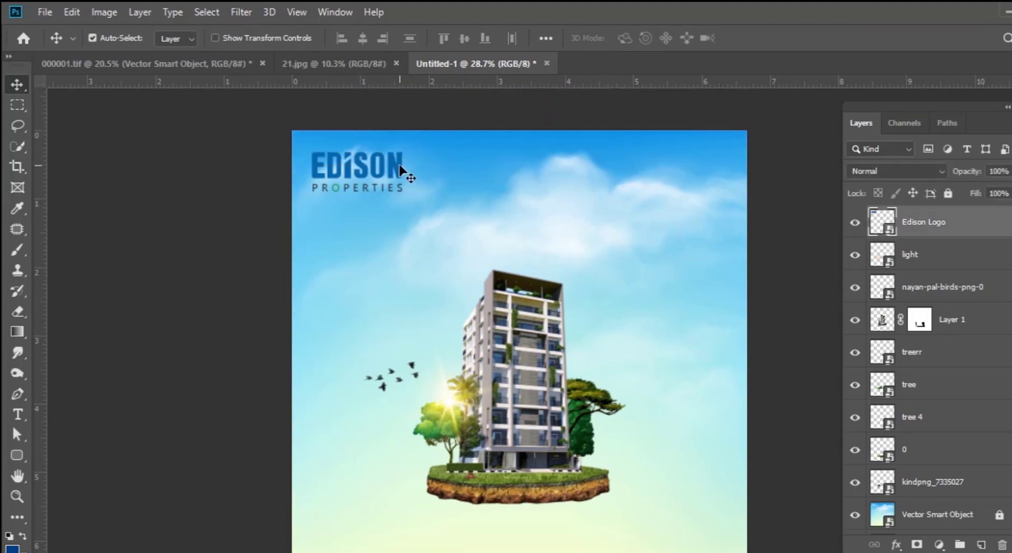
{"action": "left_click_drag", "start_coordinate": [402, 168], "coordinate": [729, 170]}
{"action": "key", "text": "ctrl+t"}
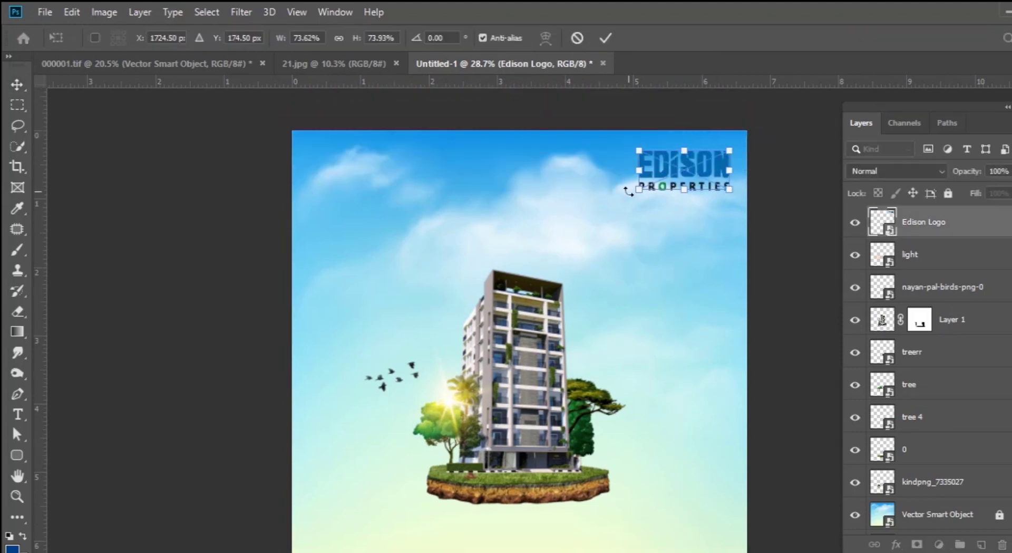
{"action": "key", "text": "Return"}
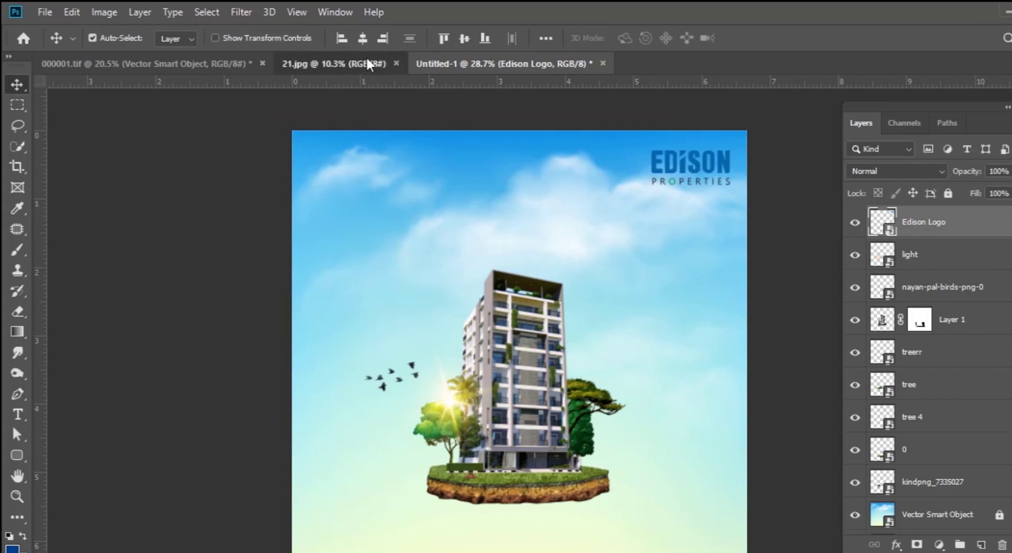
Check the 21.jpg reference, then add the hot-air balloon to the upper-right sky.
{"action": "left_click", "coordinate": [333, 64]}
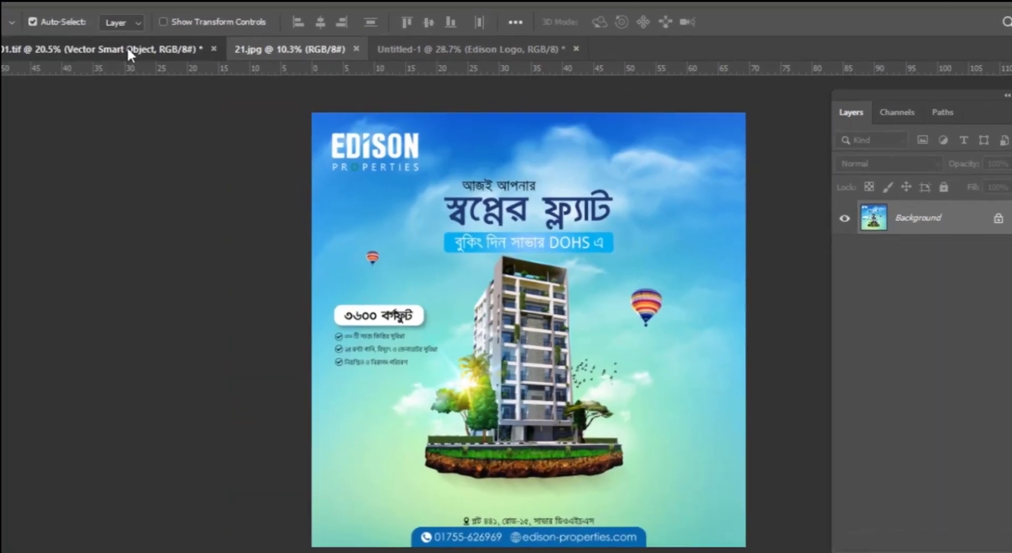
{"action": "left_click", "coordinate": [422, 49]}
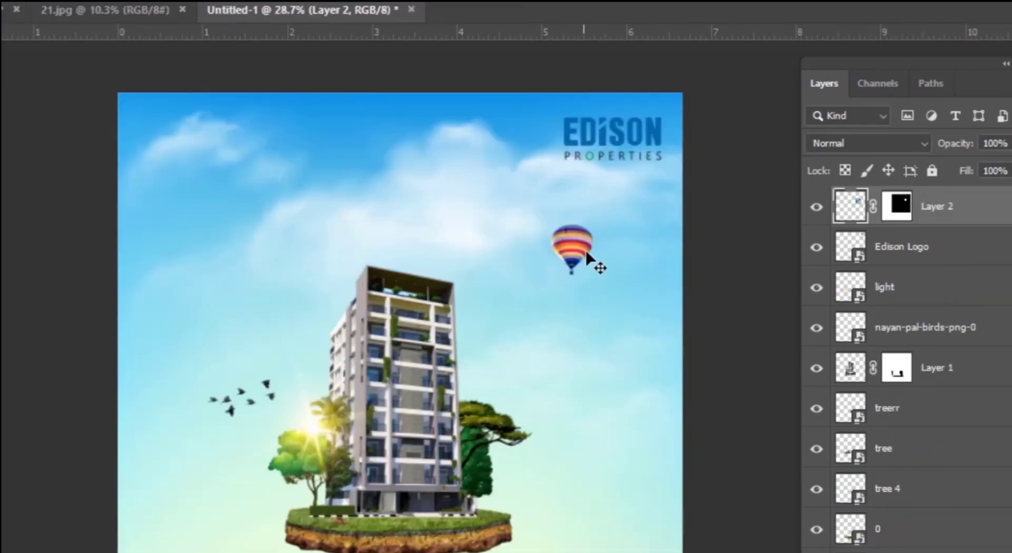
{"action": "left_click_drag", "start_coordinate": [305, 8], "coordinate": [580, 277]}
Copy the small balloon from the reference into the ad and lower both balloons slightly.
{"action": "left_click", "coordinate": [106, 9]}
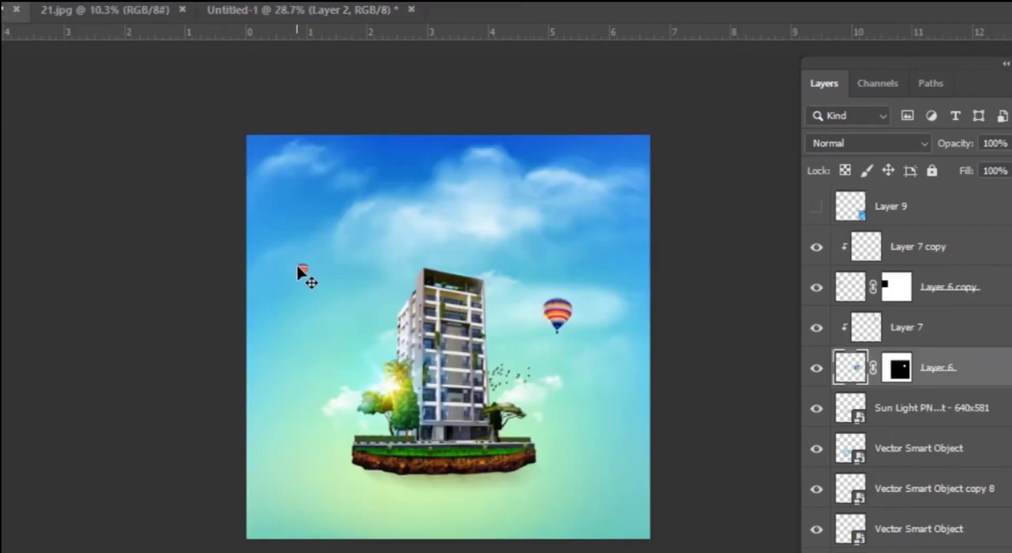
{"action": "mouse_move", "coordinate": [294, 271]}
{"action": "left_mouse_down"}
{"action": "mouse_move", "coordinate": [231, 222]}
{"action": "mouse_move", "coordinate": [231, 236]}
{"action": "left_mouse_up"}
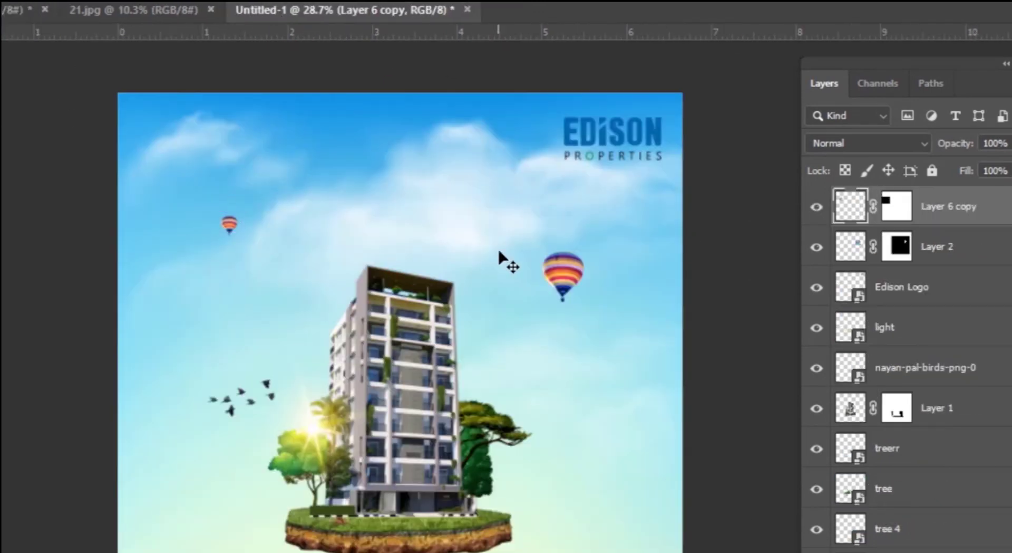
{"action": "left_click_drag", "start_coordinate": [563, 275], "coordinate": [567, 298]}
{"action": "left_click", "coordinate": [690, 277]}
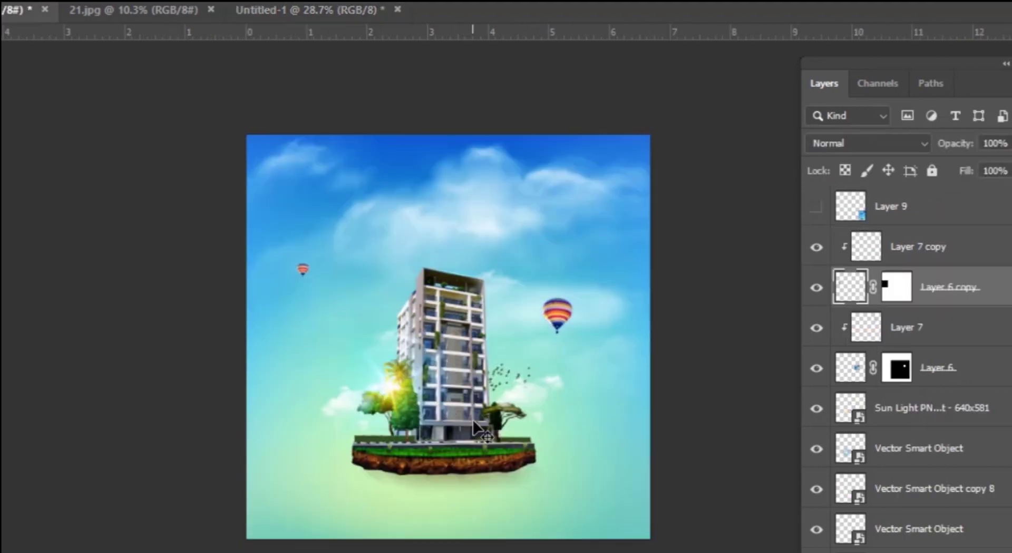
{"action": "mouse_move", "coordinate": [289, 443]}
{"action": "left_mouse_down"}
{"action": "mouse_move", "coordinate": [292, 15]}
{"action": "mouse_move", "coordinate": [293, 401]}
{"action": "mouse_move", "coordinate": [327, 457]}
{"action": "mouse_move", "coordinate": [316, 458]}
{"action": "left_mouse_up"}
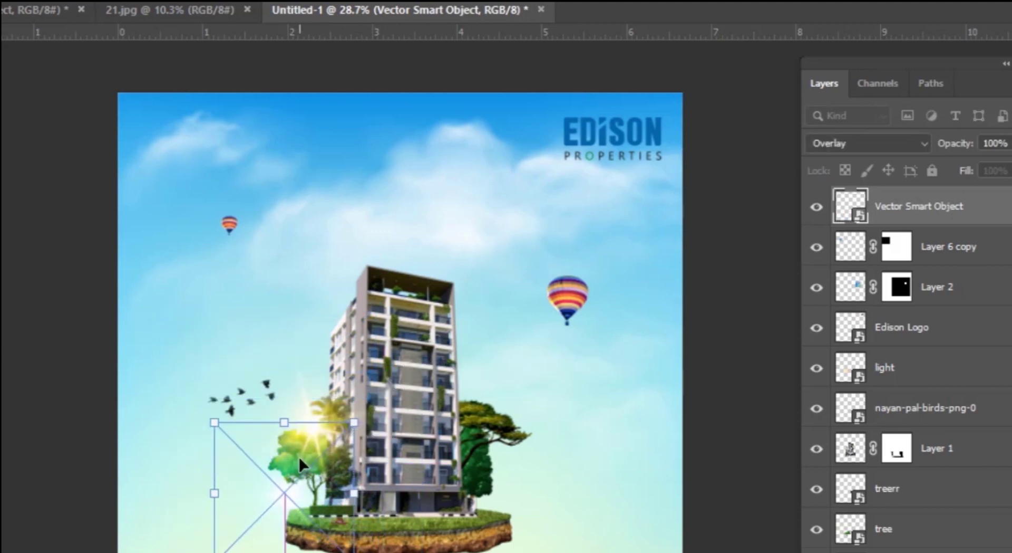
Move the Overlay smart object beneath the treerr layer and position it over the building.
{"action": "key", "text": "ctrl+bracketleft"}
{"action": "key", "text": "ctrl+bracketleft"}
{"action": "key", "text": "ctrl+bracketleft"}
{"action": "key", "text": "ctrl+bracketleft"}
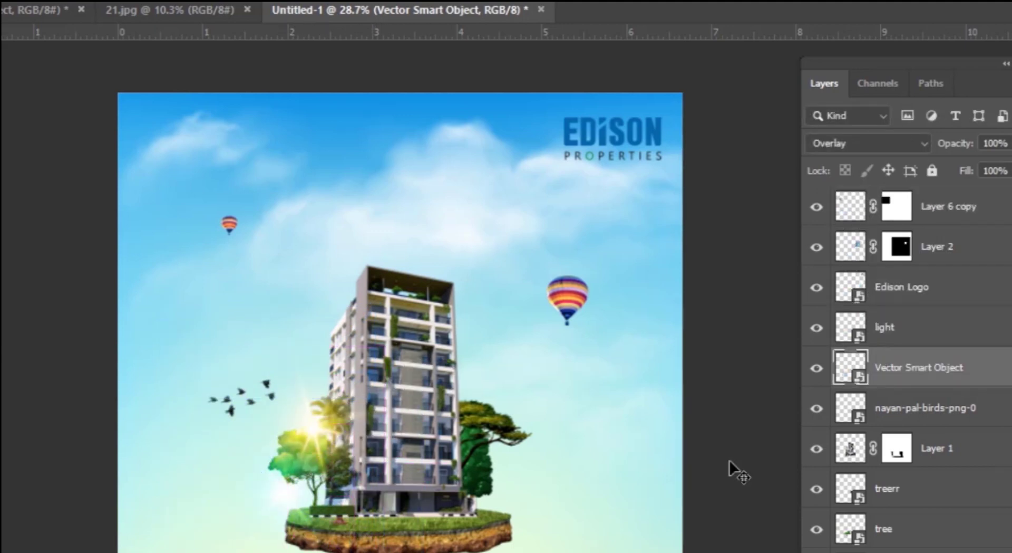
{"action": "left_click_drag", "start_coordinate": [941, 489], "coordinate": [937, 482]}
{"action": "mouse_move", "coordinate": [298, 429]}
{"action": "left_mouse_down"}
{"action": "mouse_move", "coordinate": [511, 406]}
{"action": "mouse_move", "coordinate": [514, 385]}
{"action": "left_mouse_up"}
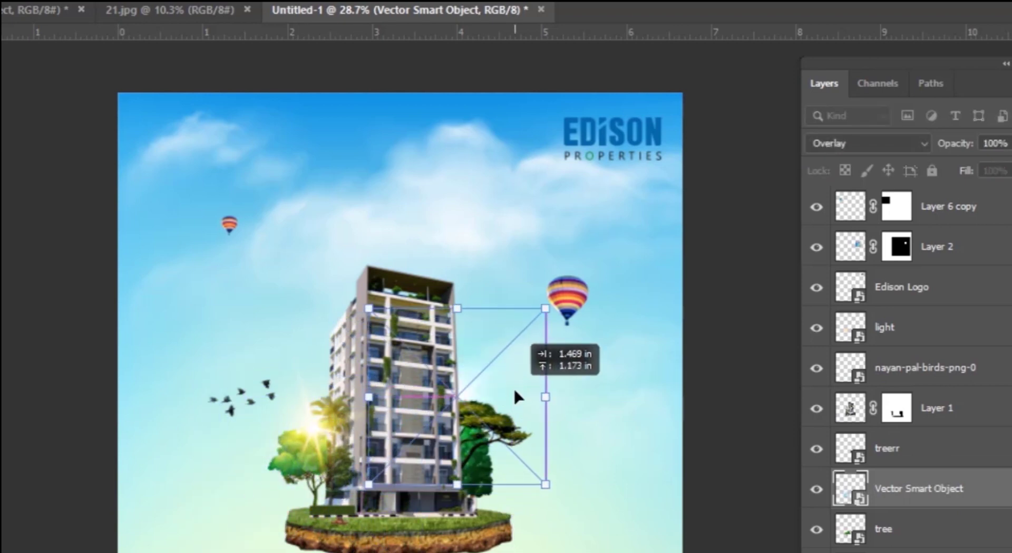
{"action": "left_click", "coordinate": [169, 9]}
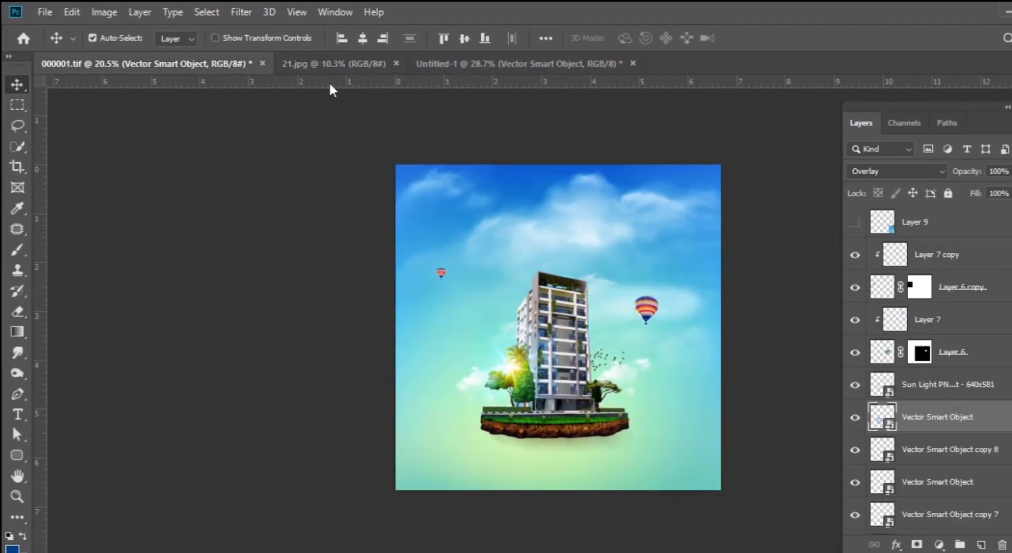
Compare the reference posters, then drag Layer 3's dark road strip from 000001.tif into Untitled-1.
{"action": "left_click", "coordinate": [332, 64]}
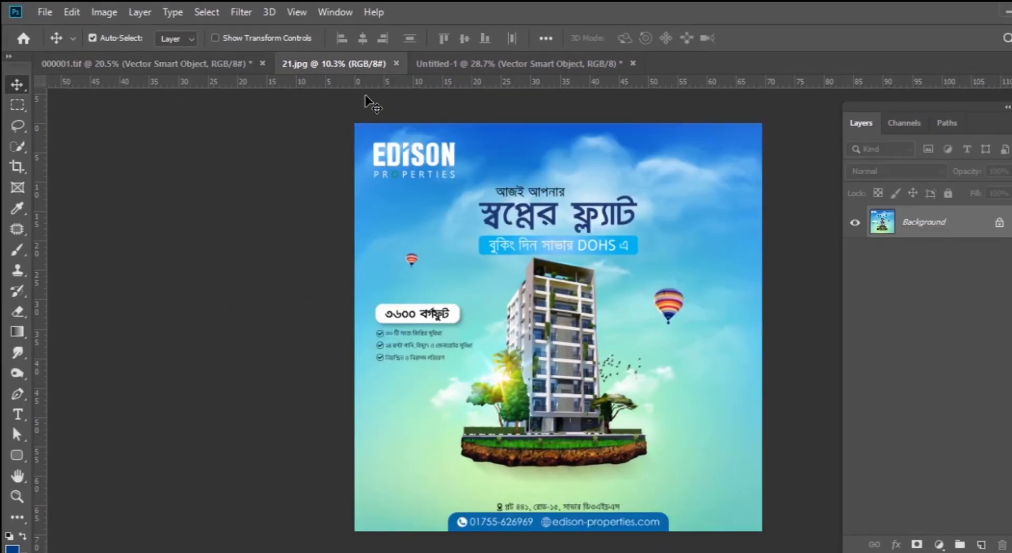
{"action": "left_click", "coordinate": [483, 64]}
{"action": "left_click", "coordinate": [320, 64]}
{"action": "left_click", "coordinate": [154, 64]}
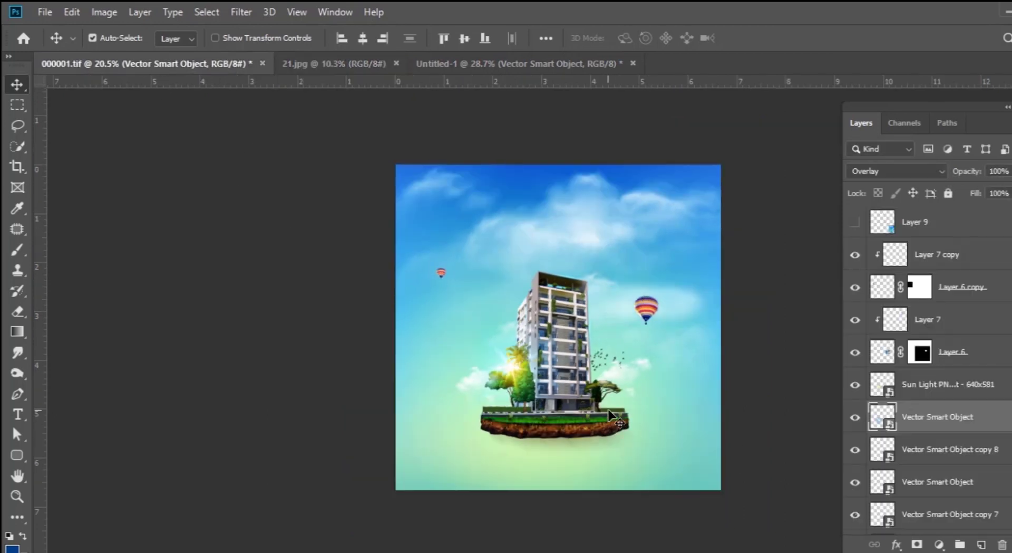
{"action": "left_click_drag", "start_coordinate": [611, 416], "coordinate": [627, 438]}
{"action": "scroll", "coordinate": [640, 434], "scroll_direction": "up", "scroll_amount": 3}
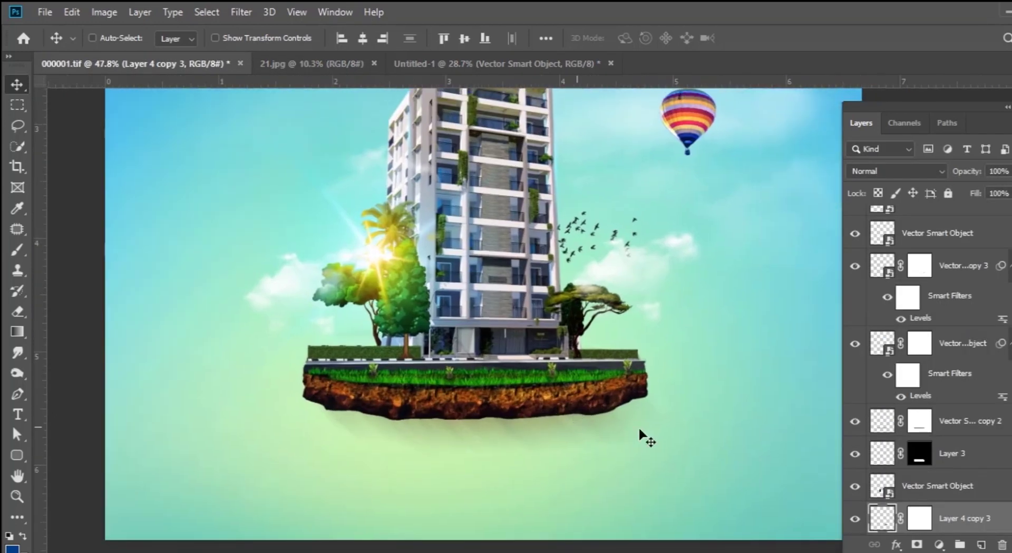
{"action": "mouse_move", "coordinate": [506, 363]}
{"action": "left_mouse_down"}
{"action": "mouse_move", "coordinate": [364, 31]}
{"action": "mouse_move", "coordinate": [404, 71]}
{"action": "left_mouse_up"}
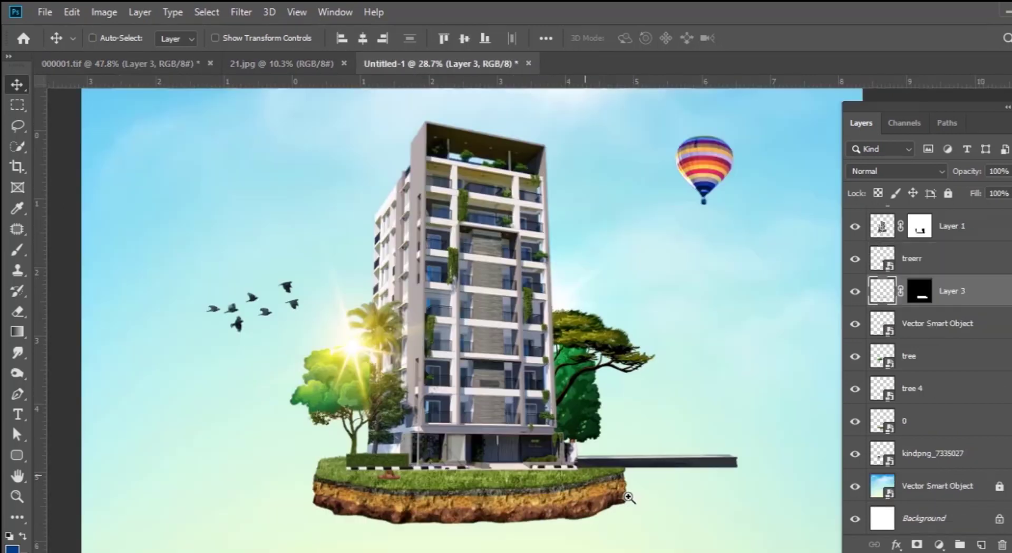
Set the road strip under the building and narrow it to about 66% width to fit the island.
{"action": "left_click_drag", "start_coordinate": [682, 470], "coordinate": [635, 482]}
{"action": "key", "text": "ctrl+t"}
{"action": "scroll", "coordinate": [635, 483], "scroll_direction": "up", "scroll_amount": 3}
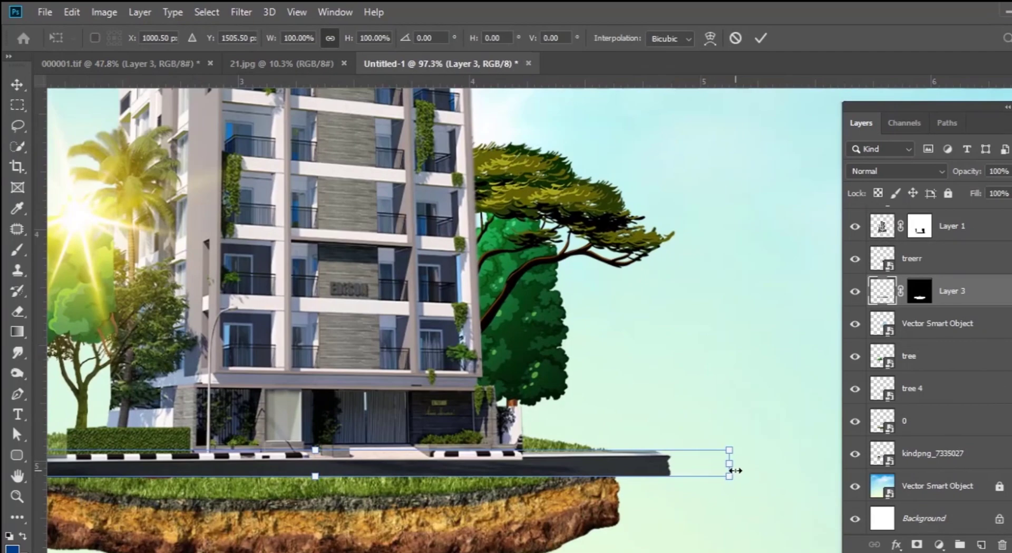
{"action": "mouse_move", "coordinate": [727, 463]}
{"action": "left_mouse_down"}
{"action": "mouse_move", "coordinate": [595, 463]}
{"action": "mouse_move", "coordinate": [677, 440]}
{"action": "mouse_move", "coordinate": [665, 431]}
{"action": "left_mouse_up"}
{"action": "left_click_drag", "start_coordinate": [131, 430], "coordinate": [111, 436]}
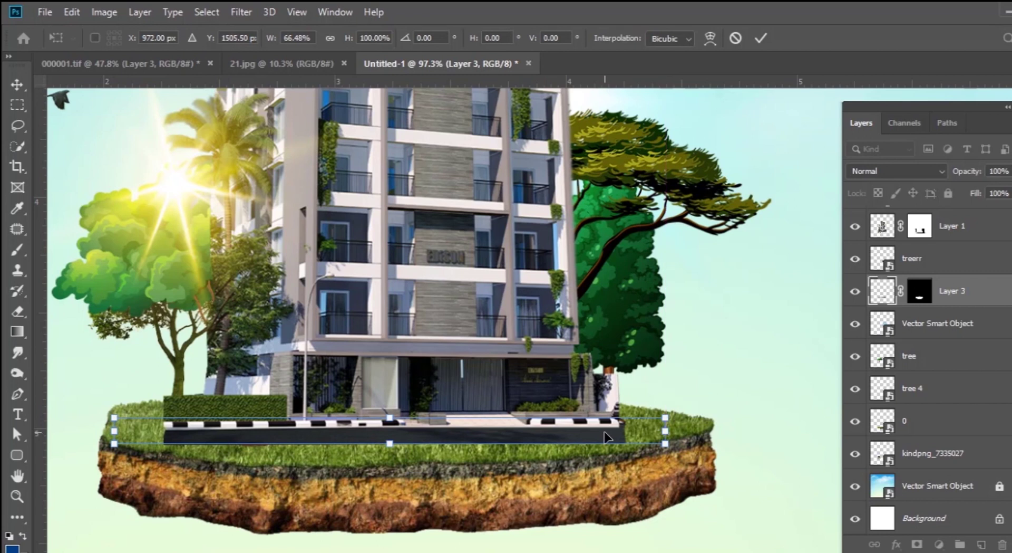
{"action": "key", "text": "Return"}
{"action": "scroll", "coordinate": [624, 421], "scroll_direction": "down", "scroll_amount": 4}
{"action": "scroll", "coordinate": [710, 373], "scroll_direction": "down", "scroll_amount": 2}
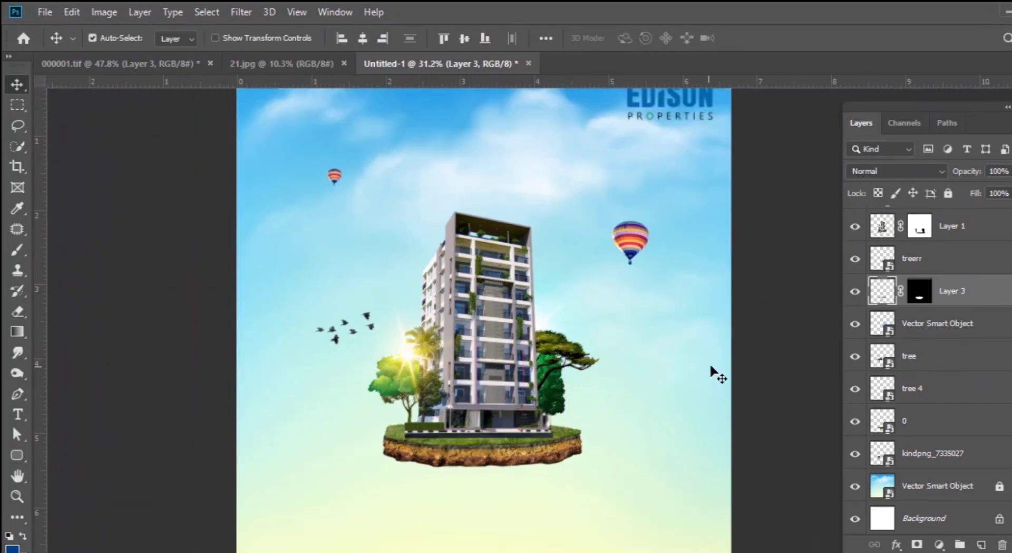
{"action": "left_click", "coordinate": [709, 373], "text": "ctrl"}
{"action": "left_click", "coordinate": [287, 63]}
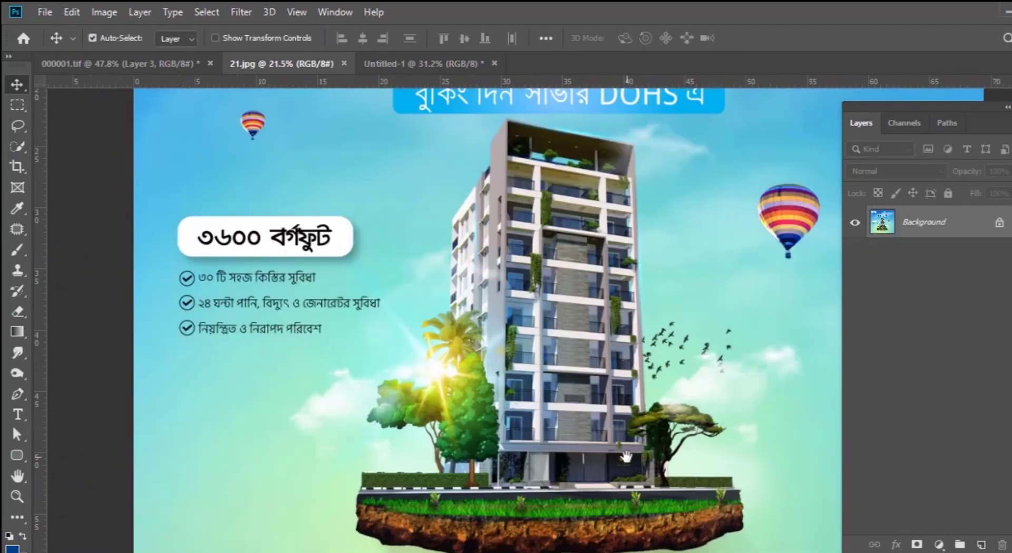
Move the Vector Smart Object copy 8 element between 000001.tif and the ad document.
{"action": "left_click_drag", "start_coordinate": [524, 374], "coordinate": [477, 306]}
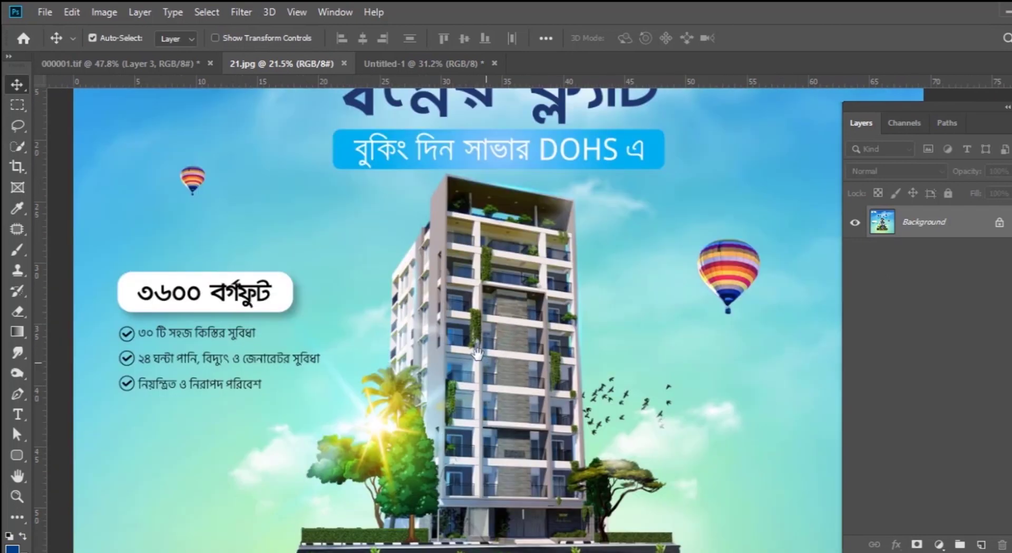
{"action": "left_click", "coordinate": [106, 63]}
{"action": "mouse_move", "coordinate": [574, 266]}
{"action": "left_mouse_down"}
{"action": "mouse_move", "coordinate": [594, 267]}
{"action": "mouse_move", "coordinate": [472, 324]}
{"action": "mouse_move", "coordinate": [469, 295]}
{"action": "left_mouse_up"}
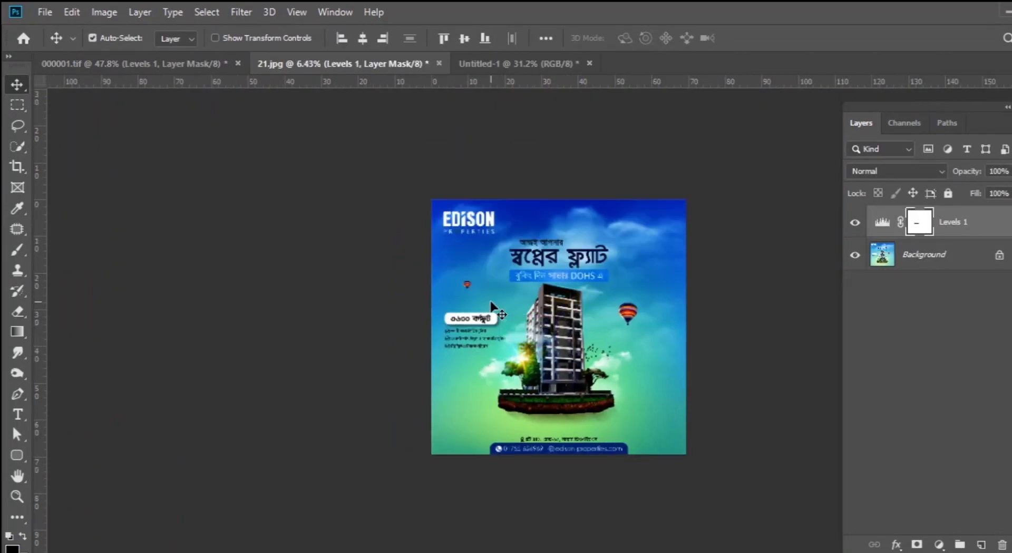
{"action": "left_click", "coordinate": [84, 63]}
{"action": "left_click", "coordinate": [619, 315]}
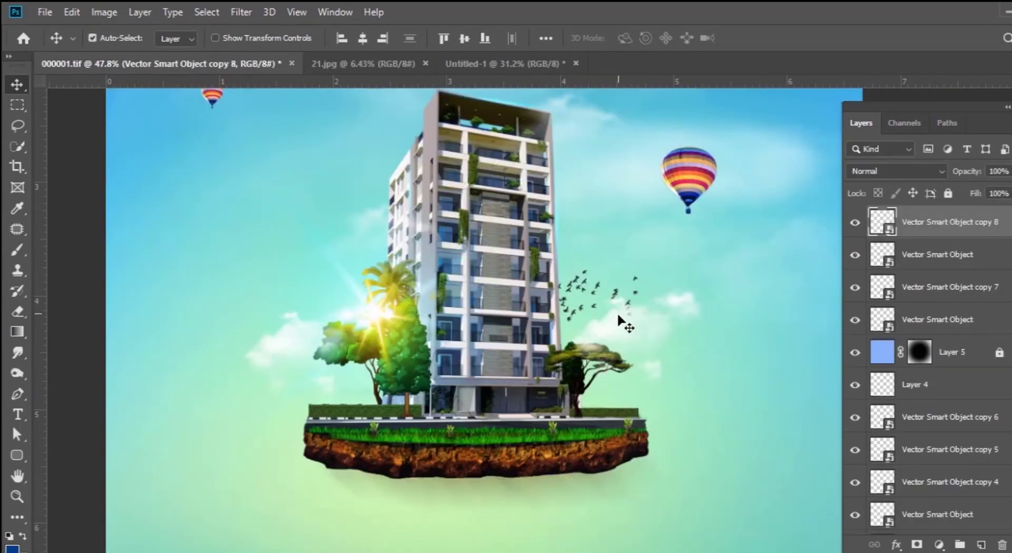
{"action": "mouse_move", "coordinate": [882, 224]}
{"action": "left_mouse_down"}
{"action": "mouse_move", "coordinate": [547, 285]}
{"action": "mouse_move", "coordinate": [527, 277]}
{"action": "mouse_move", "coordinate": [566, 281]}
{"action": "mouse_move", "coordinate": [507, 318]}
{"action": "left_mouse_up"}
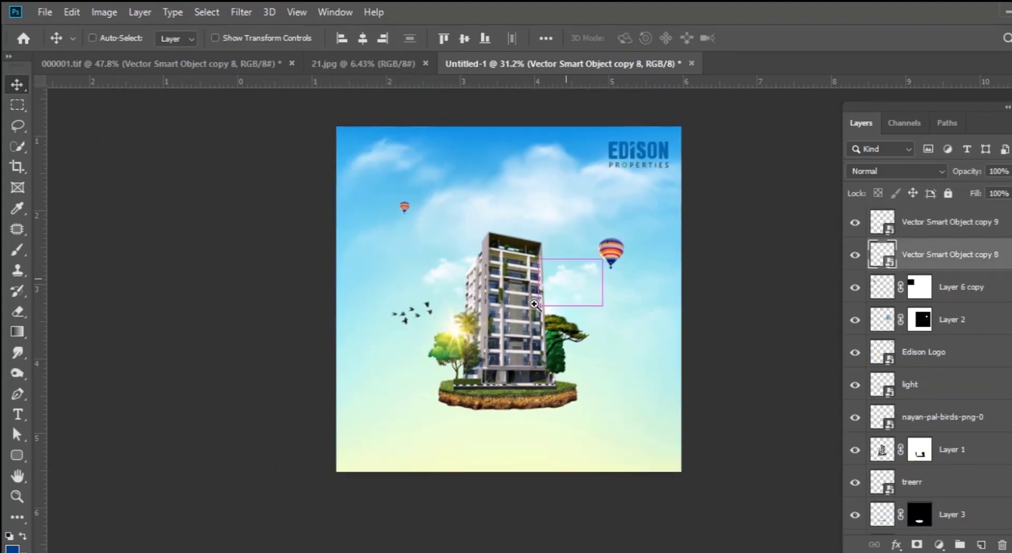
{"action": "left_click_drag", "start_coordinate": [427, 230], "coordinate": [211, 100]}
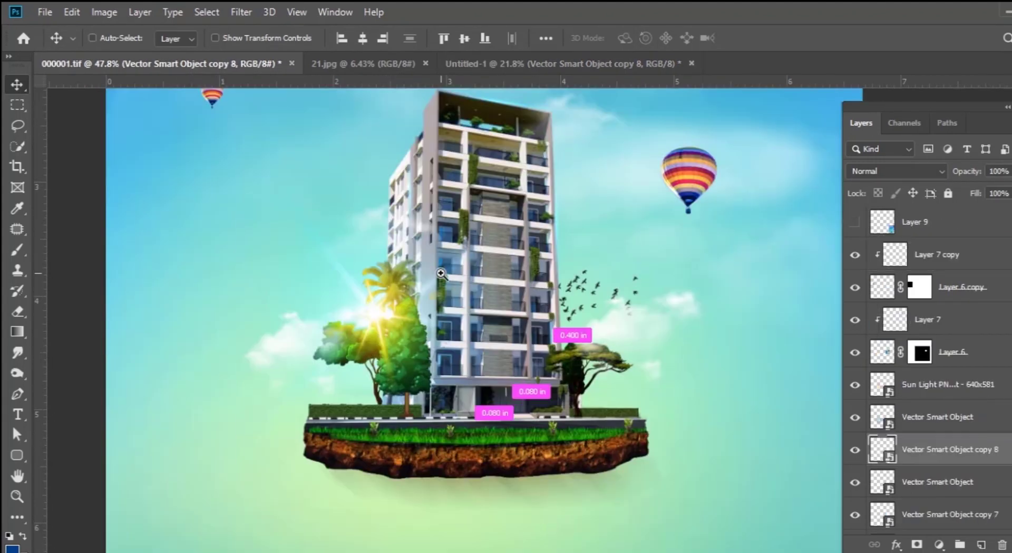
Inspect the Levels 1 and Layer 2 contributions in 000001.tif and move the island soil aside.
{"action": "scroll", "coordinate": [605, 410], "scroll_direction": "down", "scroll_amount": 2}
{"action": "left_click_drag", "start_coordinate": [504, 417], "coordinate": [509, 364]}
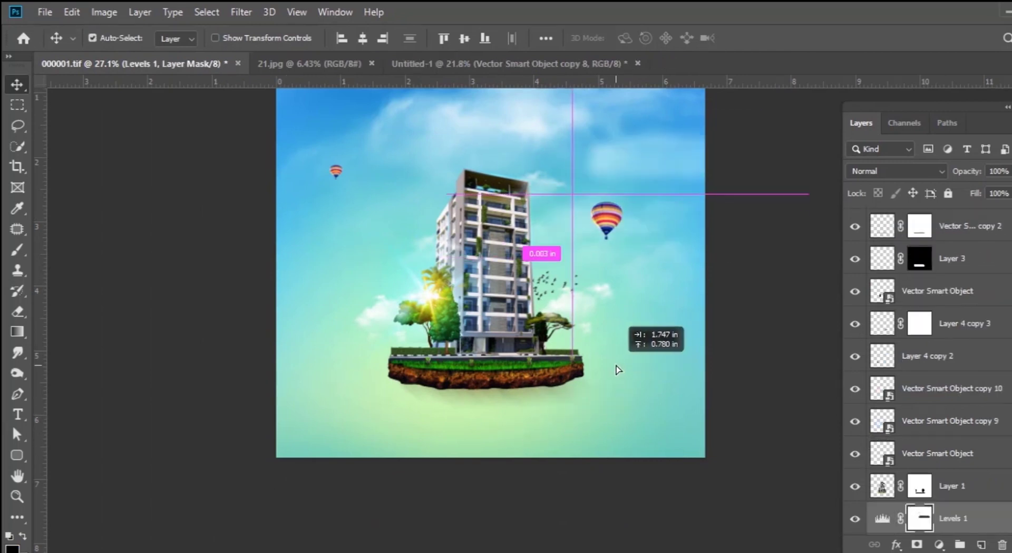
{"action": "scroll", "coordinate": [941, 442], "scroll_direction": "down", "scroll_amount": 2}
{"action": "scroll", "coordinate": [941, 442], "scroll_direction": "down", "scroll_amount": 2}
{"action": "left_click", "coordinate": [856, 389]}
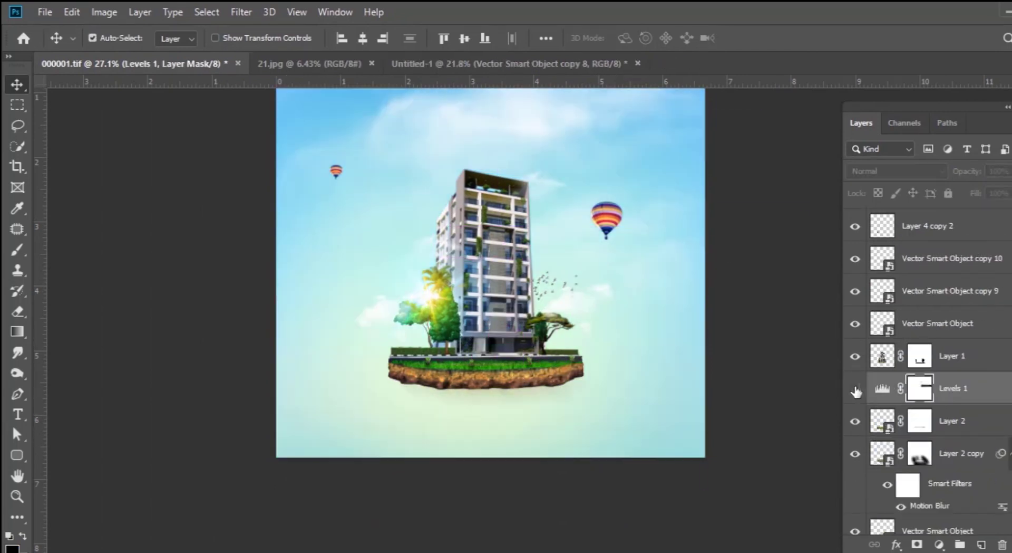
{"action": "left_click", "coordinate": [855, 421]}
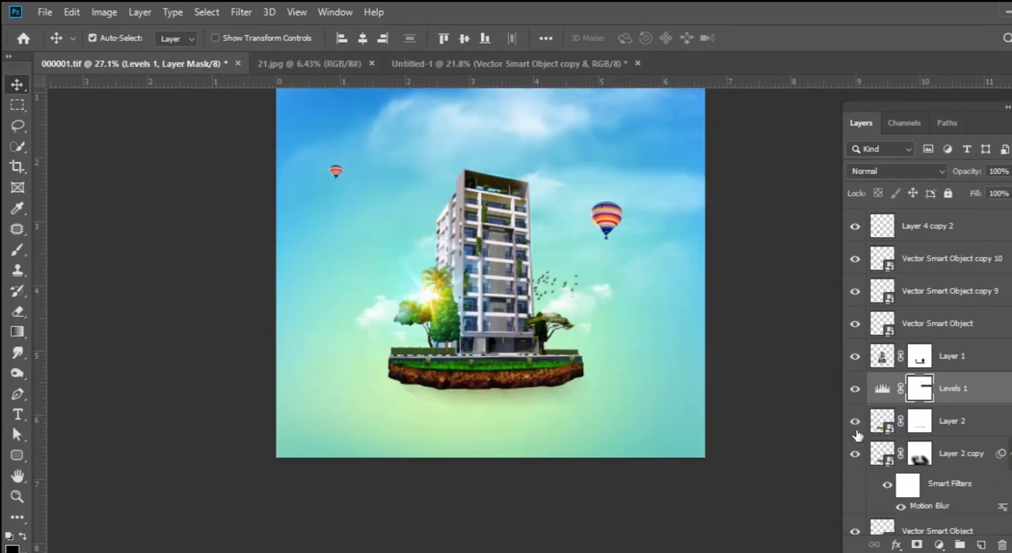
{"action": "left_click_drag", "start_coordinate": [477, 374], "coordinate": [519, 374]}
Duplicate the grass layer and carry the copy into the ad document.
{"action": "key", "text": "ctrl+j"}
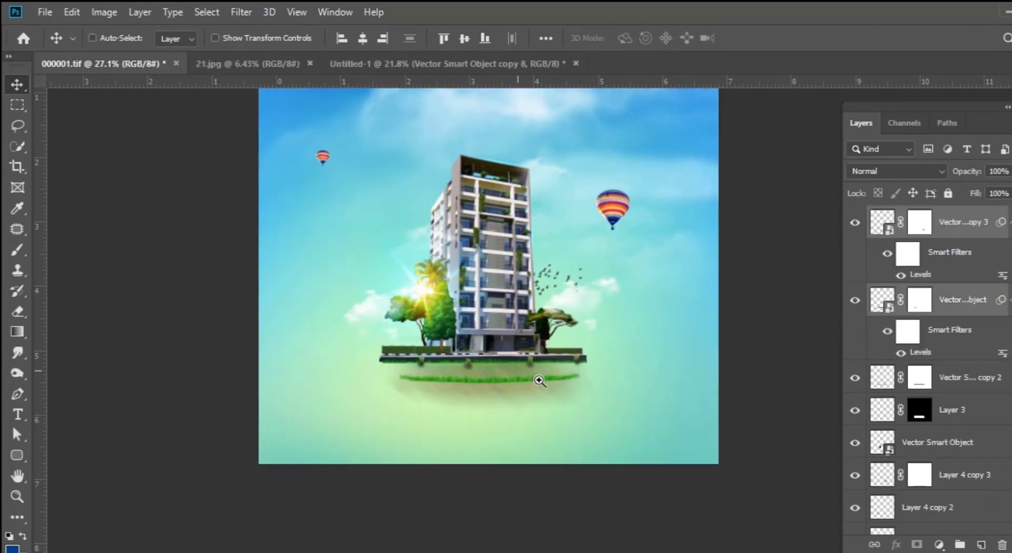
{"action": "scroll", "coordinate": [517, 369], "scroll_direction": "up", "scroll_amount": 3}
{"action": "key", "text": "shift+Down"}
{"action": "key", "text": "shift+Down"}
{"action": "key", "text": "shift+Down"}
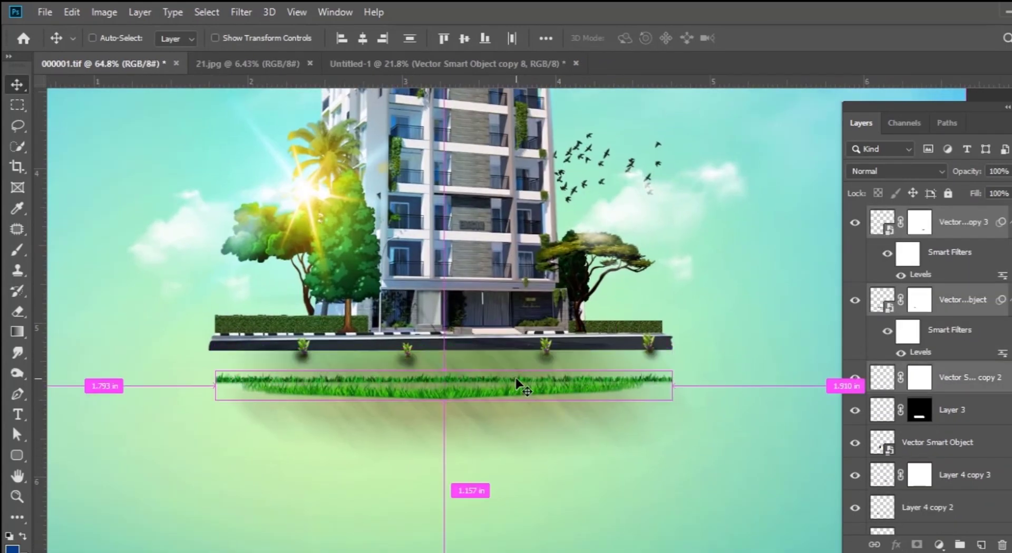
{"action": "left_click_drag", "start_coordinate": [602, 399], "coordinate": [585, 462]}
{"action": "left_click_drag", "start_coordinate": [512, 173], "coordinate": [601, 342]}
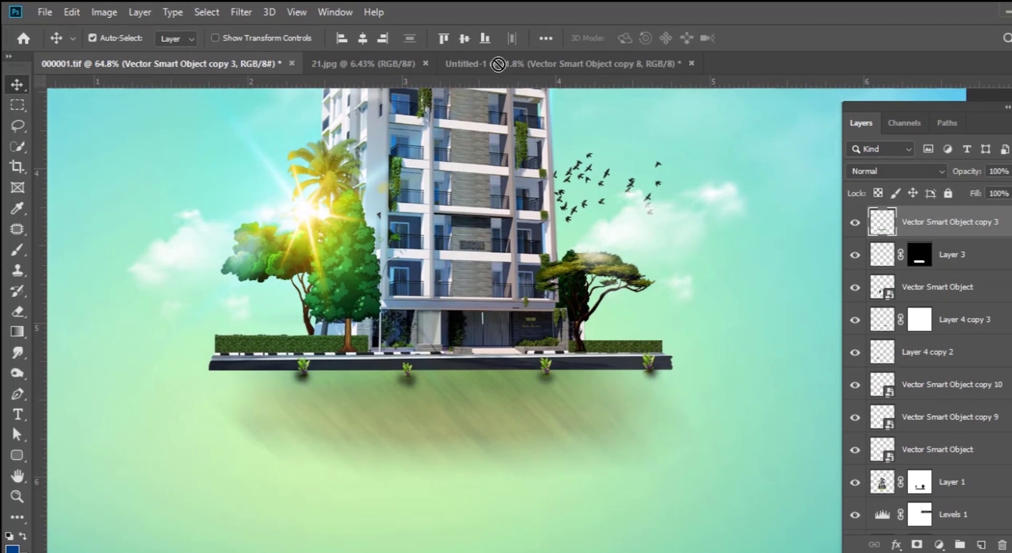
Place the grass strip along the island's rim and narrow it to the island's width.
{"action": "scroll", "coordinate": [601, 343], "scroll_direction": "up", "scroll_amount": 3}
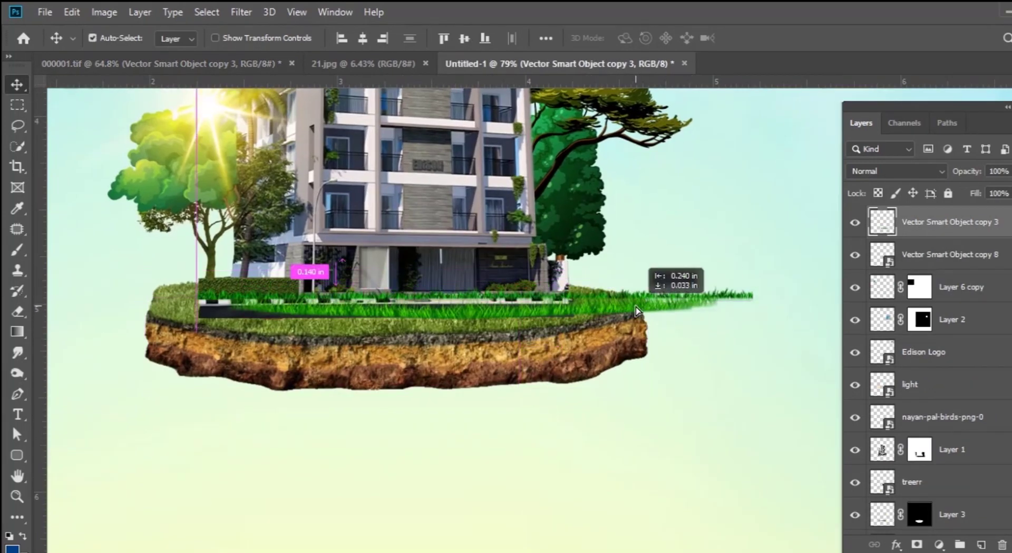
{"action": "mouse_move", "coordinate": [596, 338]}
{"action": "left_mouse_down"}
{"action": "mouse_move", "coordinate": [678, 331]}
{"action": "mouse_move", "coordinate": [648, 326]}
{"action": "left_mouse_up"}
{"action": "key", "text": "ctrl+t"}
{"action": "left_click_drag", "start_coordinate": [123, 325], "coordinate": [145, 329]}
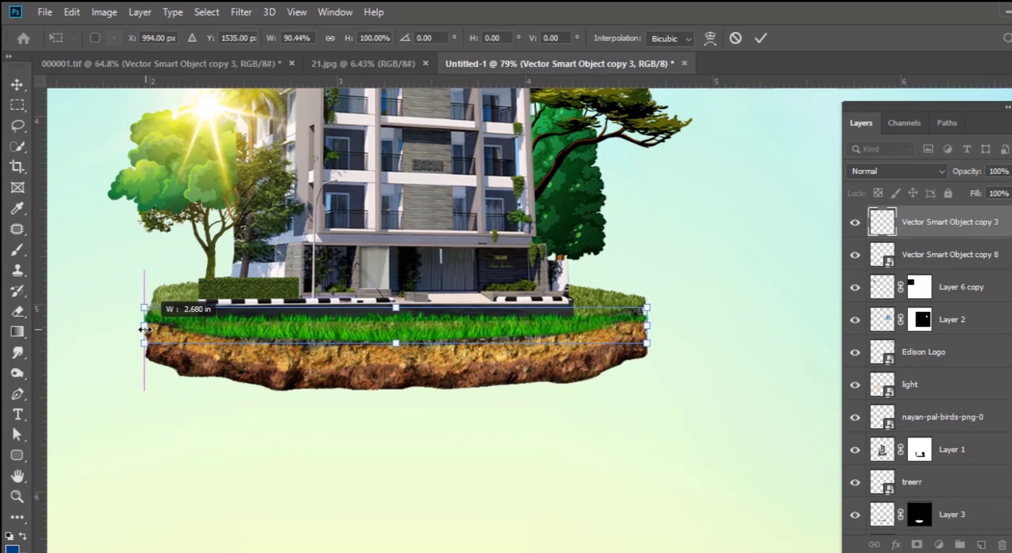
{"action": "key", "text": "Return"}
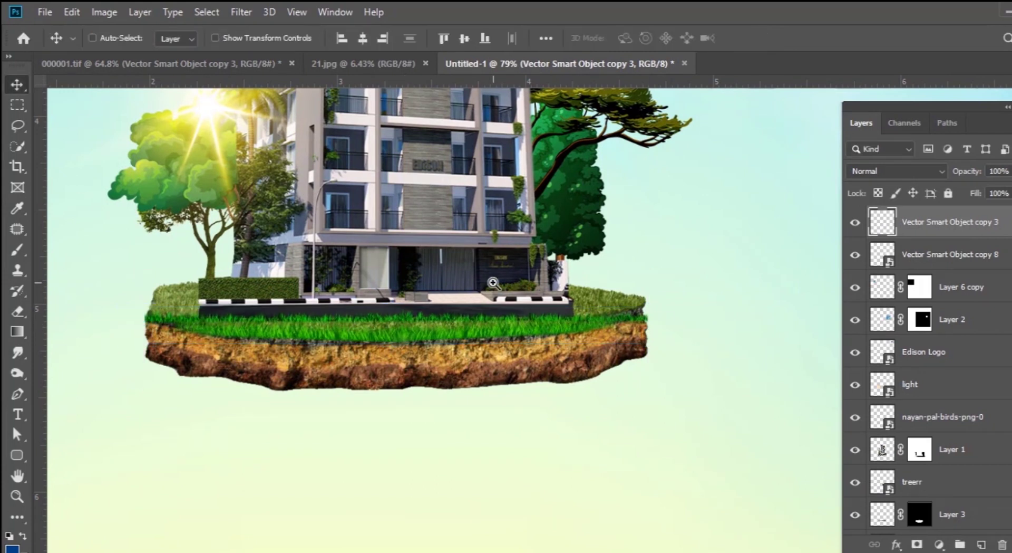
{"action": "scroll", "coordinate": [460, 254], "scroll_direction": "down", "scroll_amount": 1}
{"action": "scroll", "coordinate": [459, 247], "scroll_direction": "down", "scroll_amount": 2}
{"action": "scroll", "coordinate": [456, 240], "scroll_direction": "down", "scroll_amount": 2}
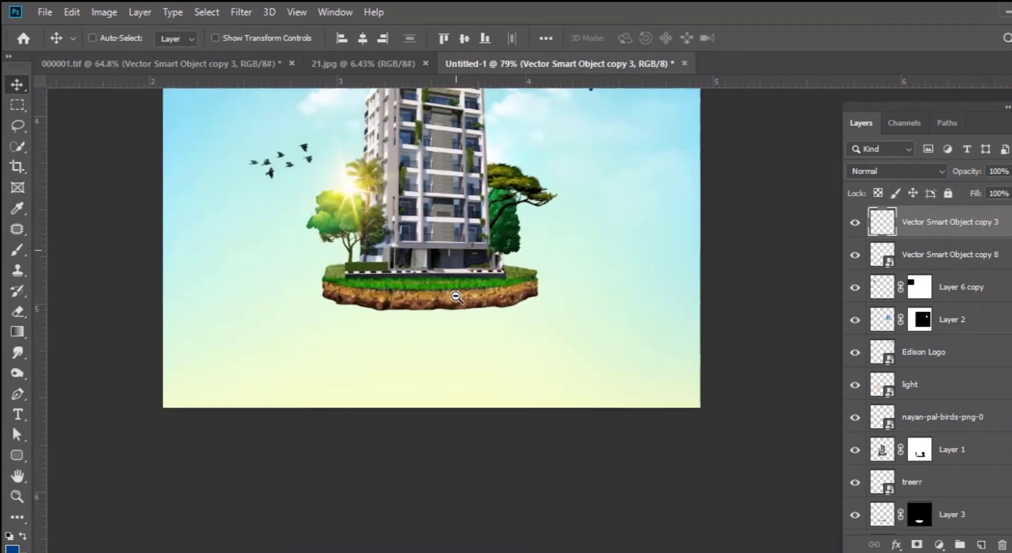
{"action": "scroll", "coordinate": [453, 234], "scroll_direction": "down", "scroll_amount": 1}
Move the bird flock to the right of the building.
{"action": "left_click_drag", "start_coordinate": [453, 233], "coordinate": [438, 310]}
{"action": "mouse_move", "coordinate": [291, 216]}
{"action": "left_mouse_down"}
{"action": "mouse_move", "coordinate": [286, 200]}
{"action": "mouse_move", "coordinate": [279, 212]}
{"action": "left_mouse_up"}
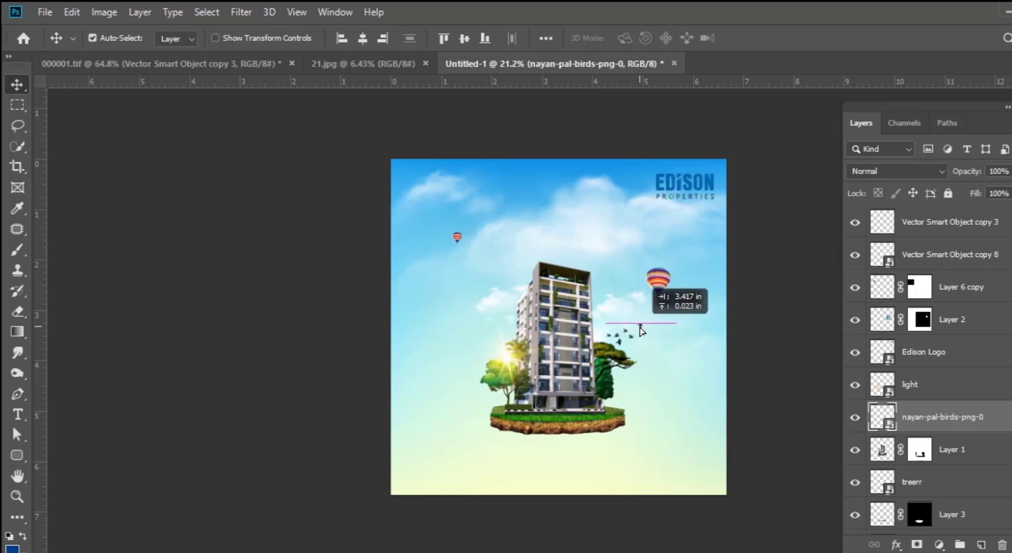
{"action": "left_click_drag", "start_coordinate": [496, 251], "coordinate": [649, 331]}
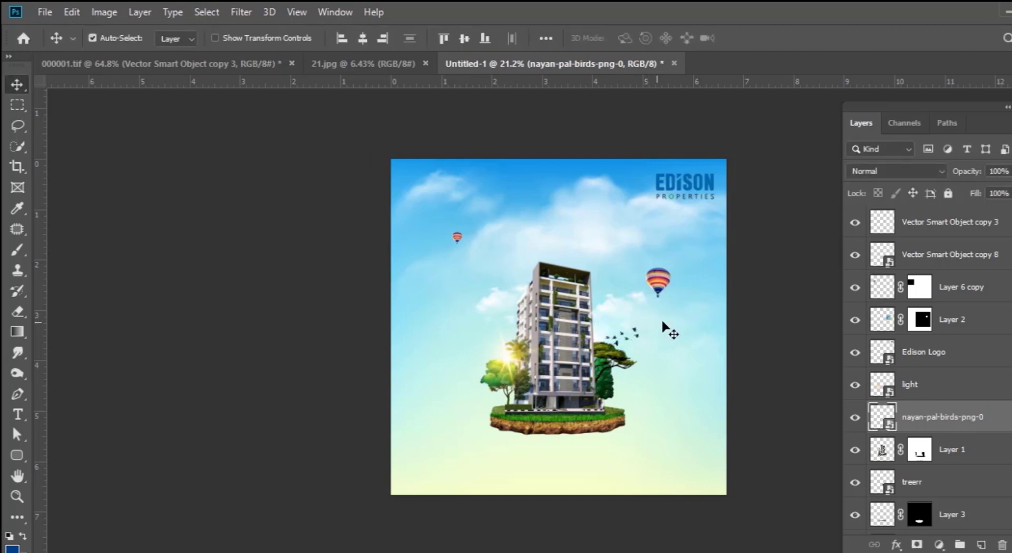
{"action": "key", "text": "ctrl+plus"}
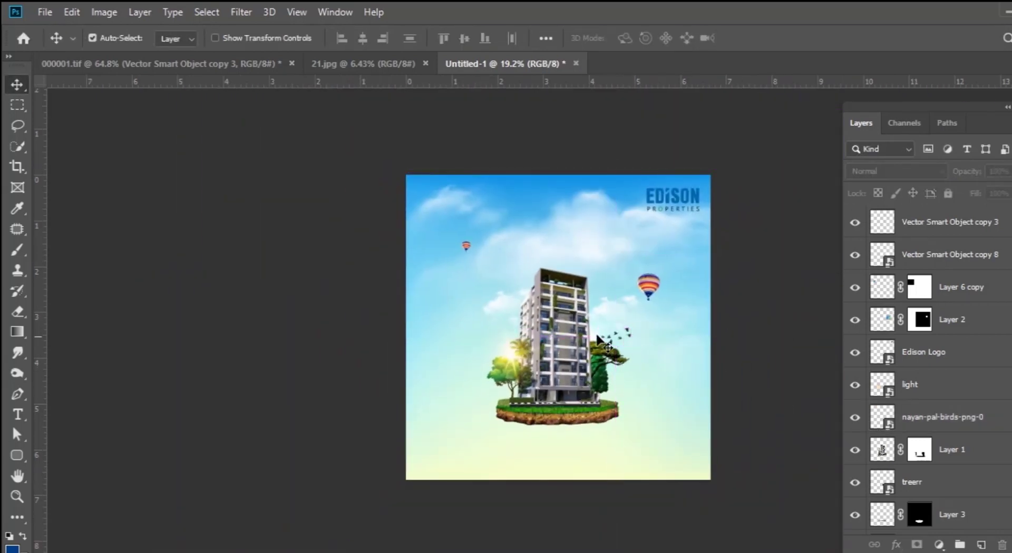
Duplicate the building group layers, scale them to about 110%, and nudge them lower.
{"action": "mouse_move", "coordinate": [407, 209]}
{"action": "left_mouse_down"}
{"action": "mouse_move", "coordinate": [672, 481]}
{"action": "mouse_move", "coordinate": [223, 245]}
{"action": "left_mouse_up"}
{"action": "left_click_drag", "start_coordinate": [712, 478], "coordinate": [258, 232]}
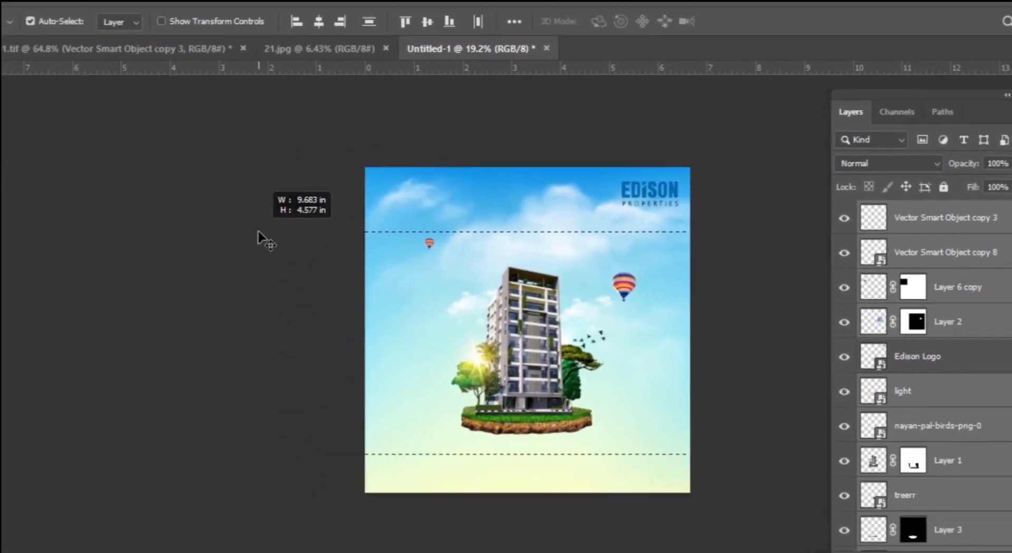
{"action": "key", "text": "ctrl+j"}
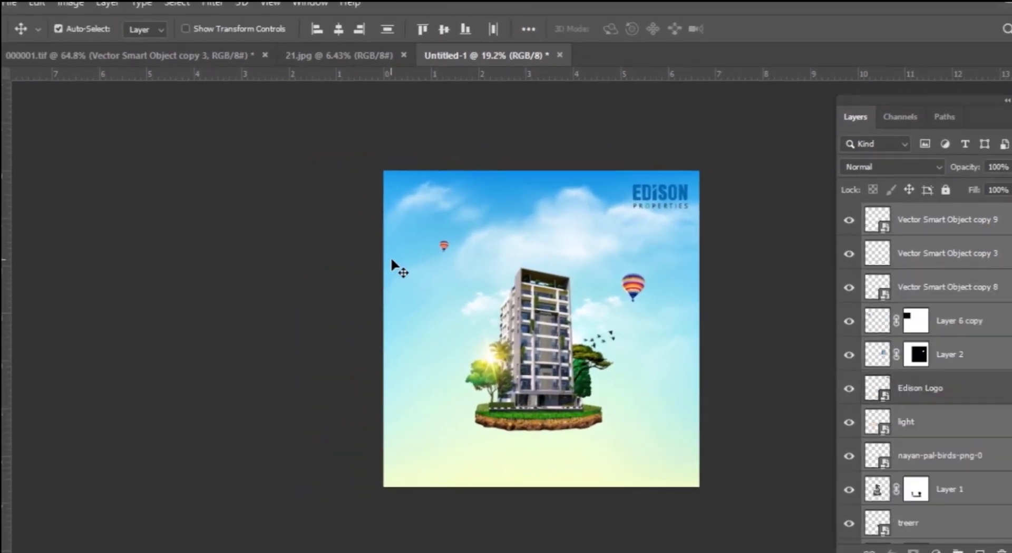
{"action": "key", "text": "ctrl+t"}
{"action": "left_click_drag", "start_coordinate": [540, 231], "coordinate": [547, 219]}
{"action": "left_click_drag", "start_coordinate": [539, 278], "coordinate": [539, 293]}
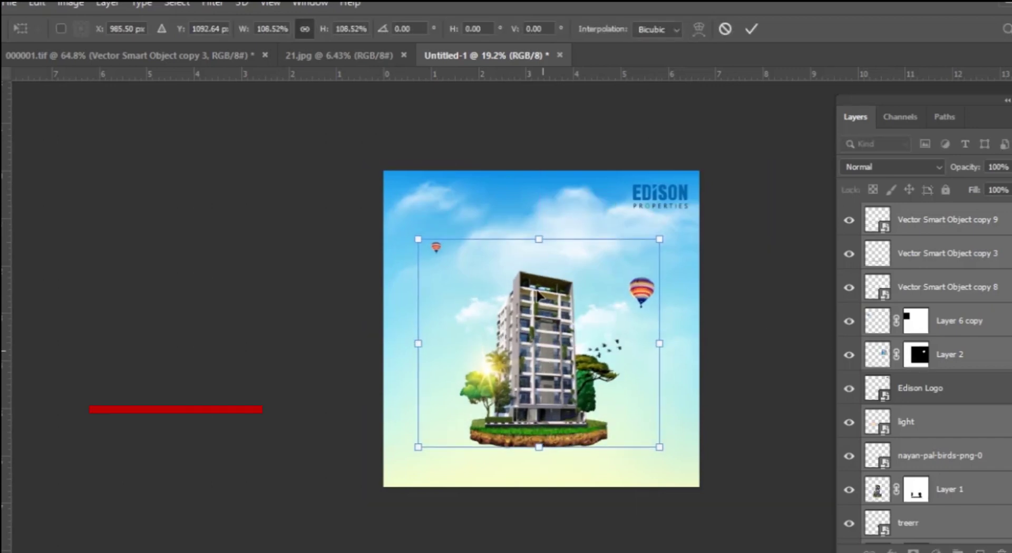
{"action": "left_click_drag", "start_coordinate": [539, 239], "coordinate": [539, 232]}
{"action": "key", "text": "Return"}
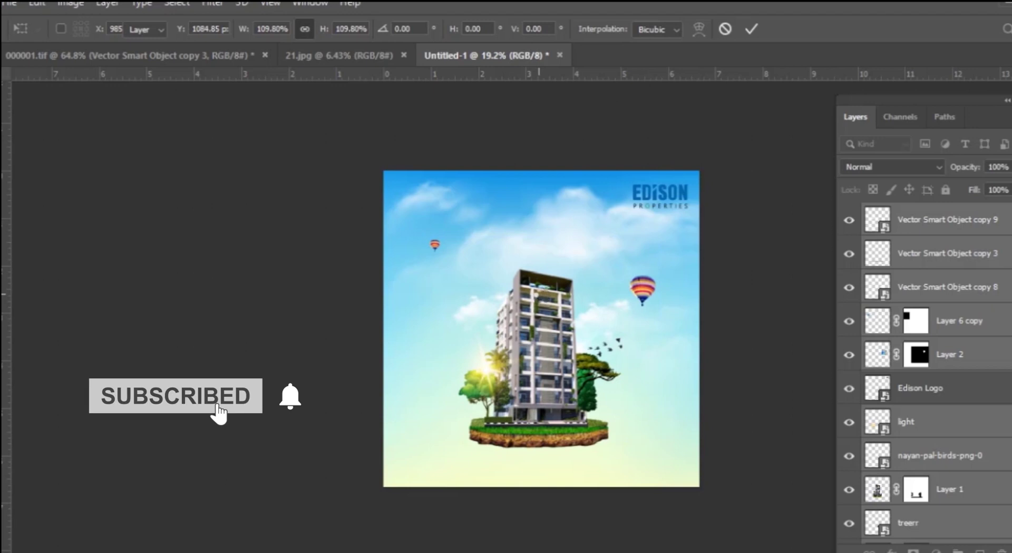
{"action": "key", "text": "Return"}
{"action": "left_click_drag", "start_coordinate": [546, 296], "coordinate": [545, 304]}
Select the small and big balloon layers in turn.
{"action": "left_click", "coordinate": [433, 253]}
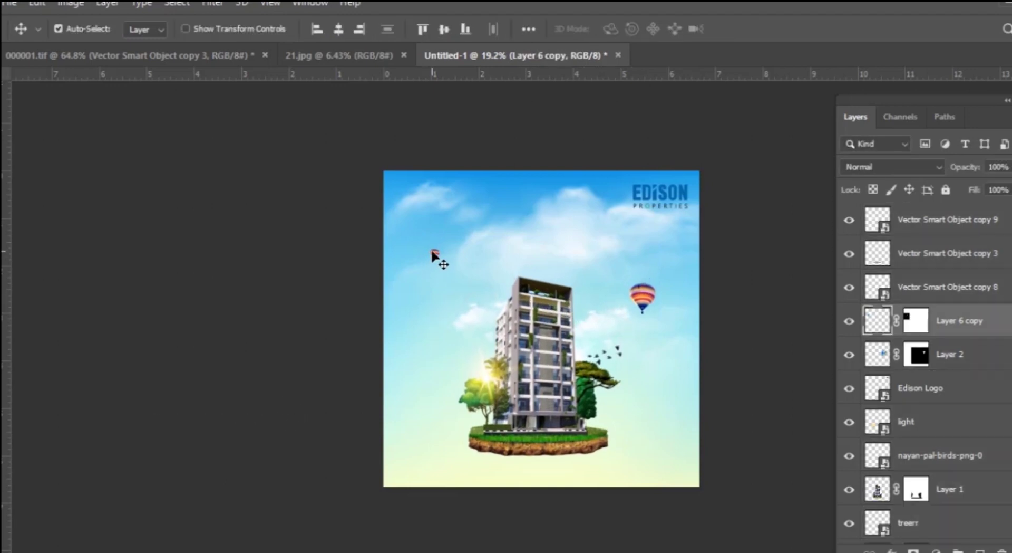
{"action": "left_click", "coordinate": [650, 298]}
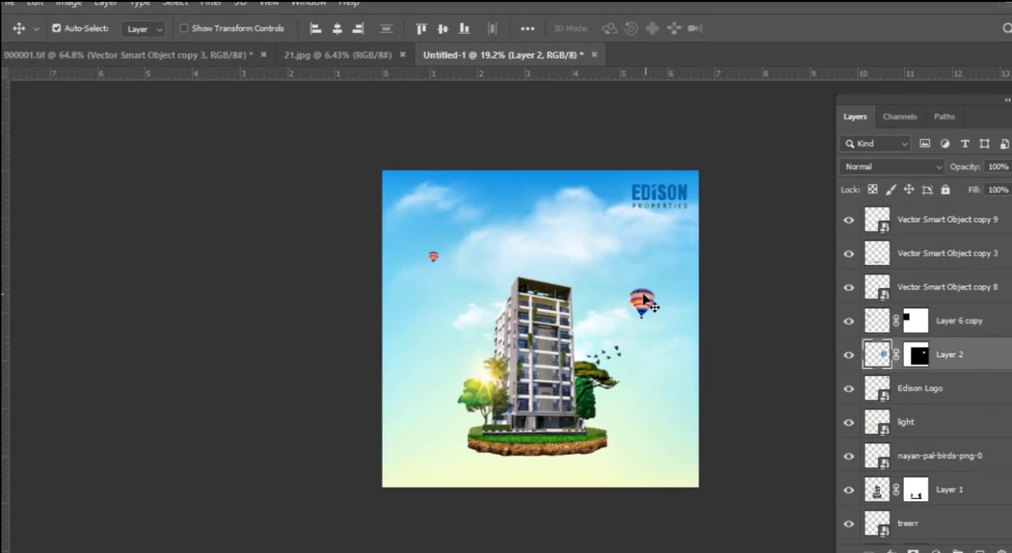
{"action": "left_click", "coordinate": [431, 258]}
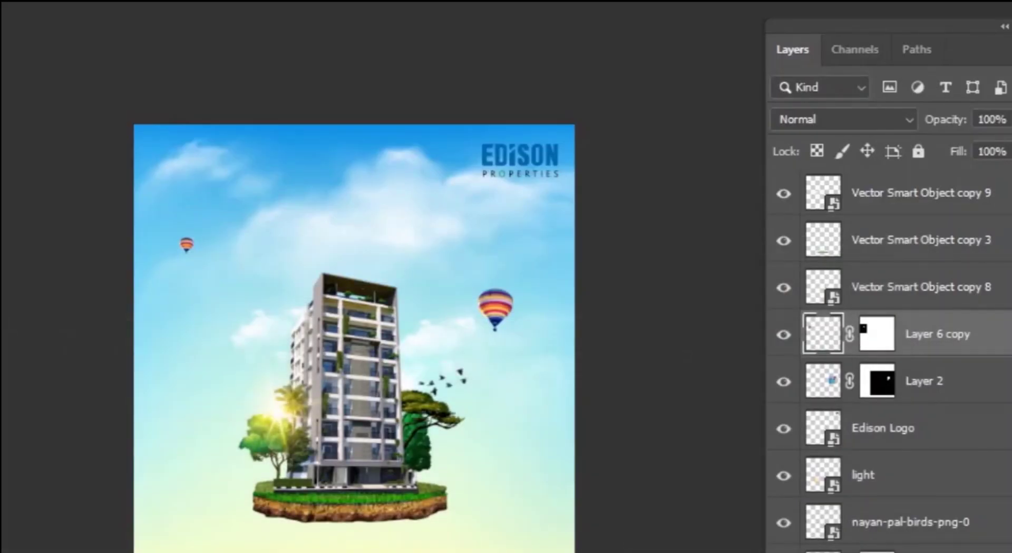
Type the first headline line 'আজই আপনার' above the building and duplicate it.
{"action": "key", "text": "ctrl+plus"}
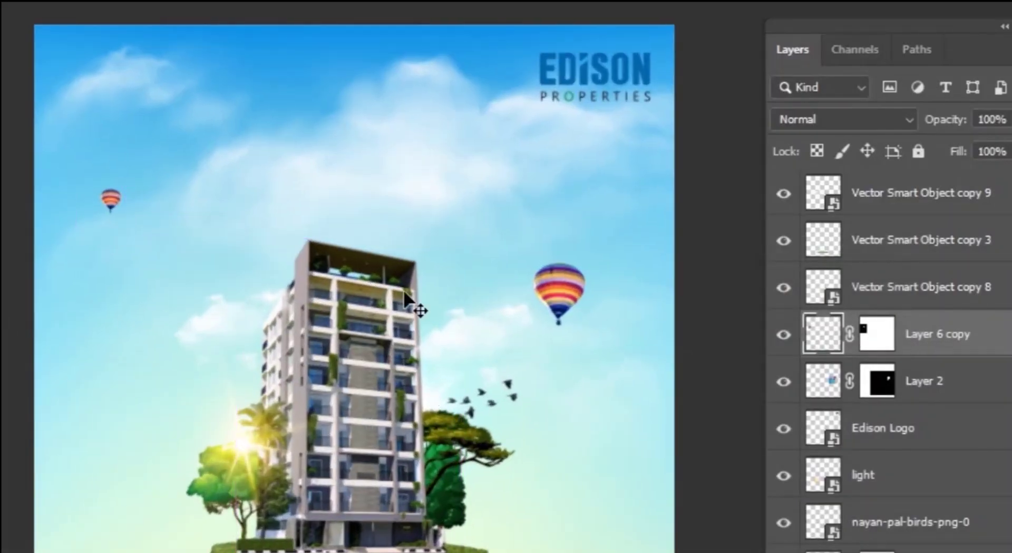
{"action": "key", "text": "ctrl+Tab"}
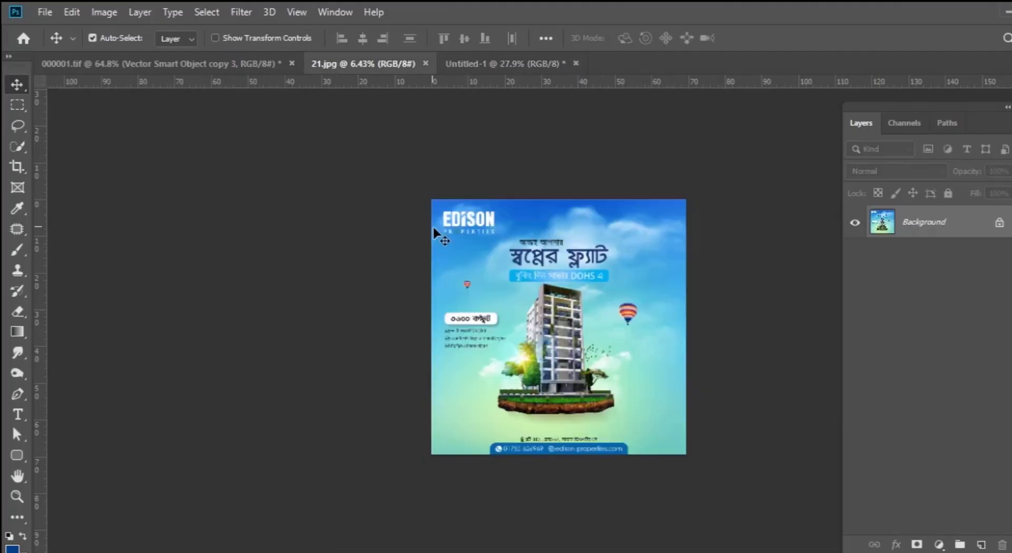
{"action": "left_click", "coordinate": [481, 63]}
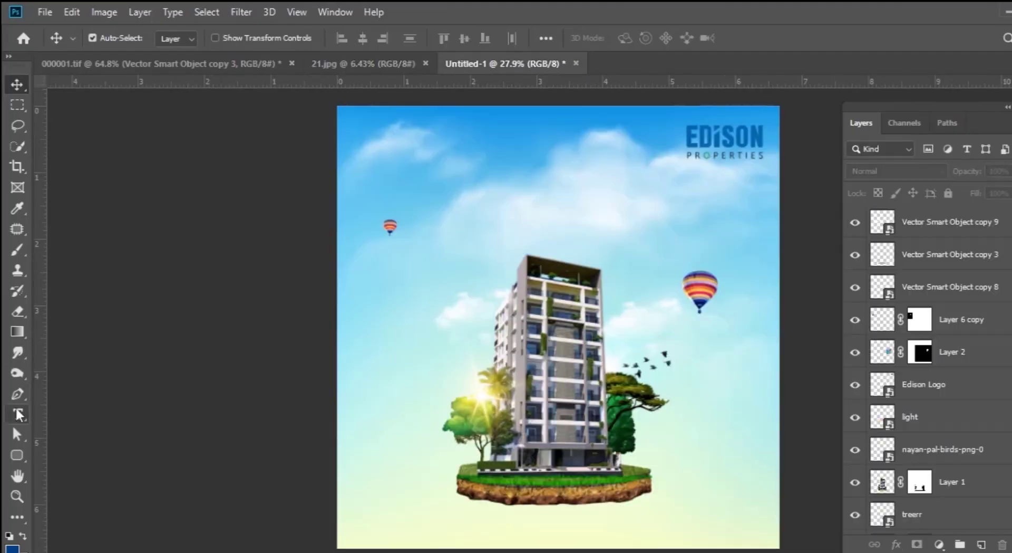
{"action": "key", "text": "t"}
{"action": "left_click", "coordinate": [472, 216]}
{"action": "type", "text": "আজই আপনার"}
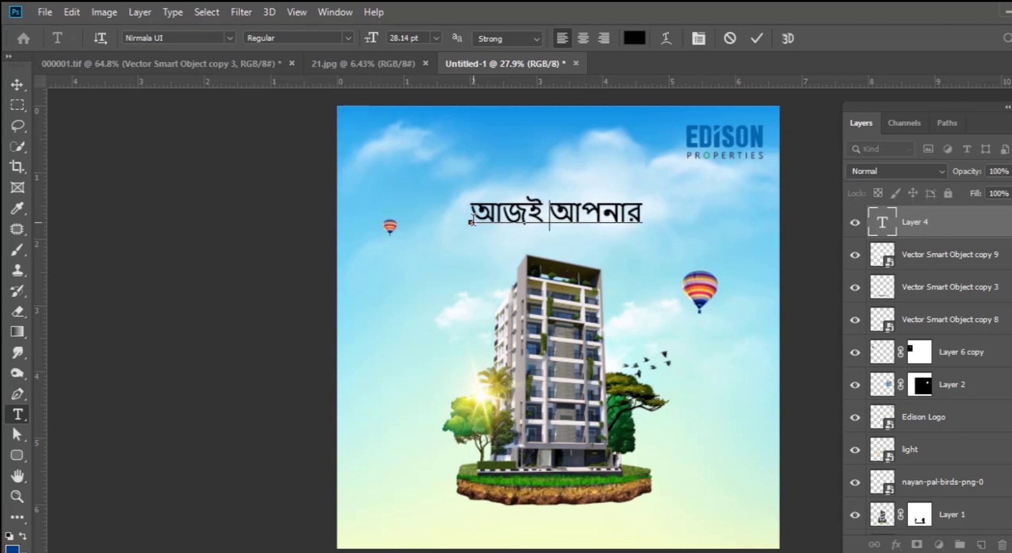
{"action": "key", "text": "ctrl+a"}
{"action": "left_click", "coordinate": [17, 84]}
{"action": "mouse_move", "coordinate": [540, 400]}
{"action": "left_mouse_down"}
{"action": "mouse_move", "coordinate": [540, 368]}
{"action": "mouse_move", "coordinate": [540, 401]}
{"action": "left_mouse_up"}
{"action": "key", "text": "Return"}
Edit the copied line to read 'স্বপ্নের ফ্ল্যাট', matching the reference wording.
{"action": "left_click", "coordinate": [369, 64]}
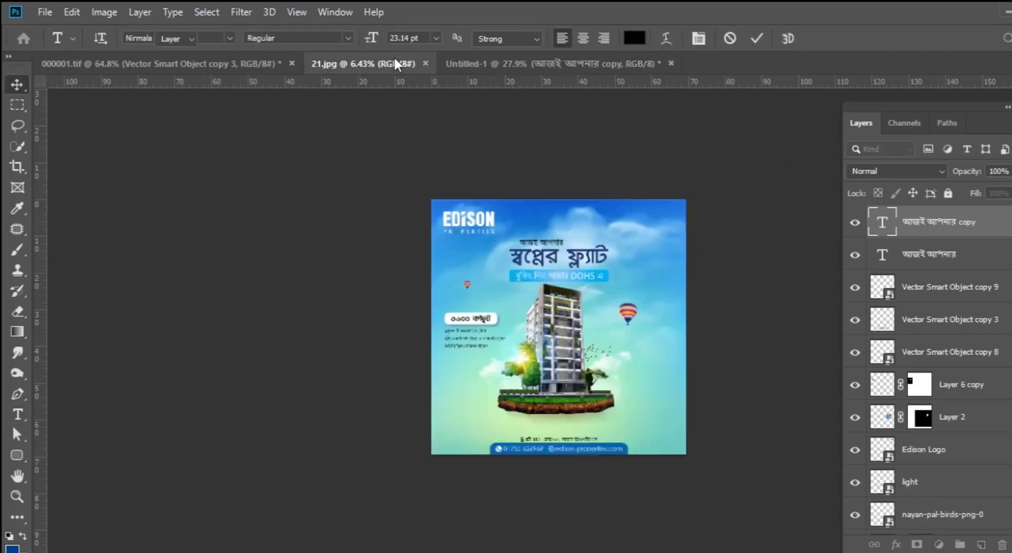
{"action": "left_click", "coordinate": [551, 63]}
{"action": "double_click", "coordinate": [538, 216]}
{"action": "left_click", "coordinate": [518, 211]}
{"action": "key", "text": "ctrl+a"}
{"action": "type", "text": "স্ব"}
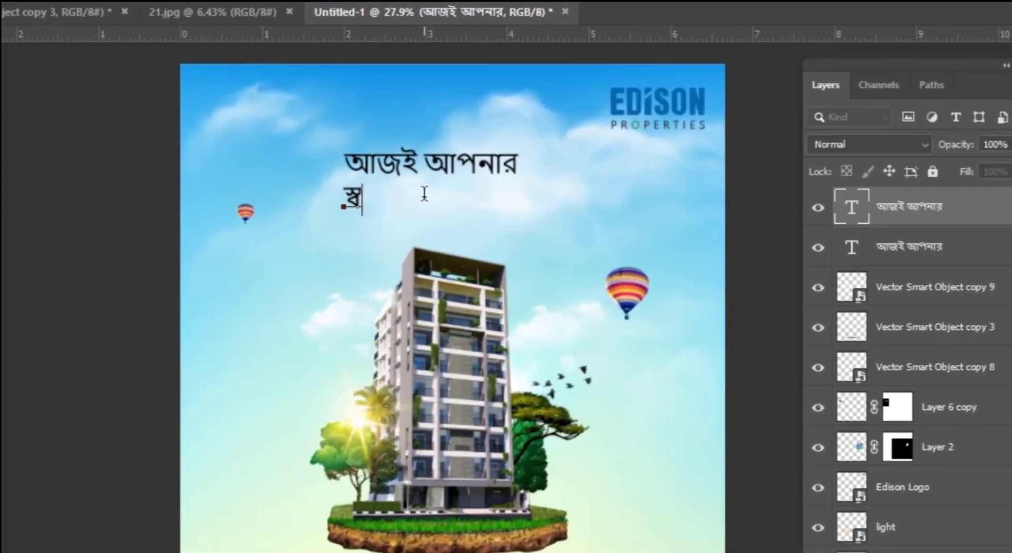
{"action": "type", "text": "প্নের প্লাট"}
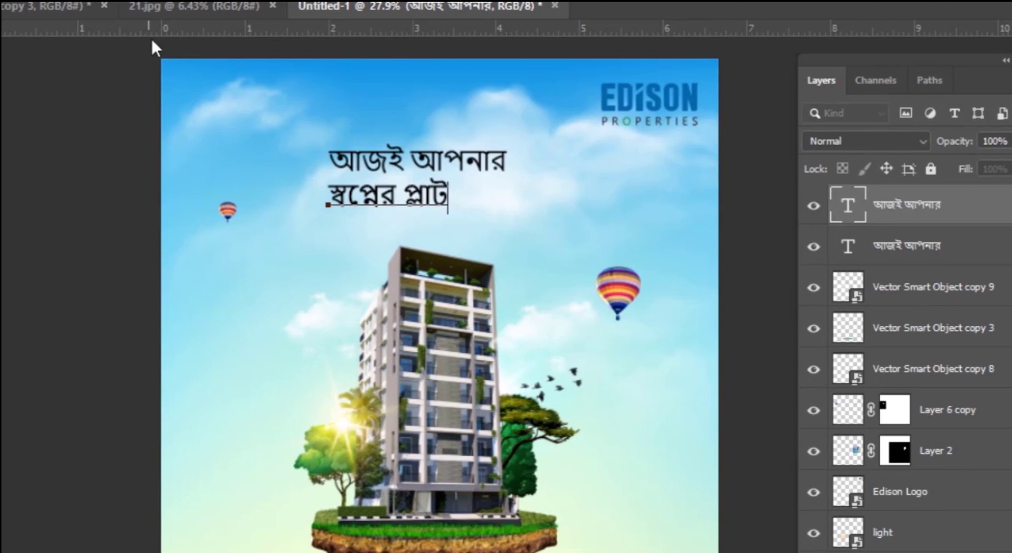
{"action": "left_click", "coordinate": [200, 6]}
{"action": "left_click", "coordinate": [369, 6]}
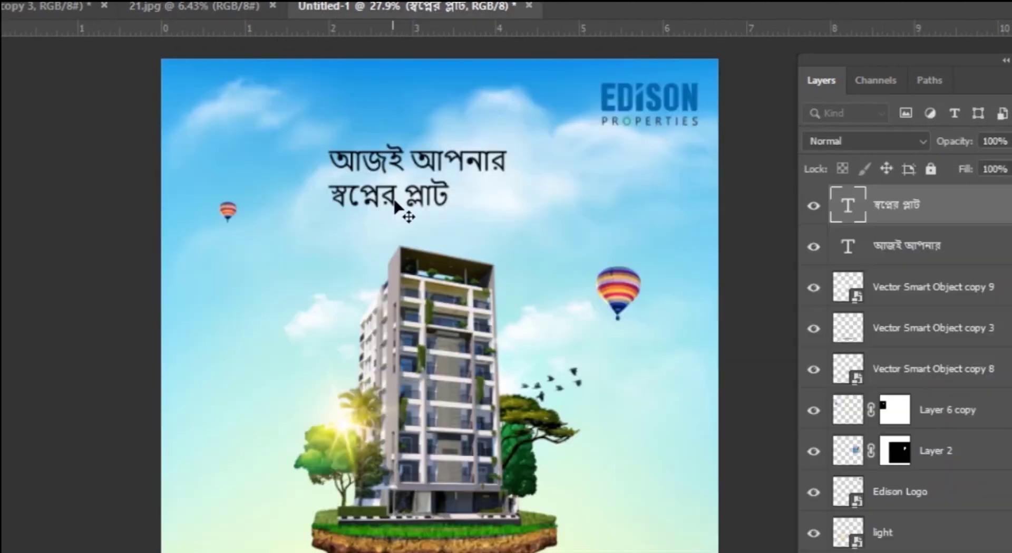
{"action": "double_click", "coordinate": [433, 197]}
{"action": "type", "text": "ফ্ল্য"}
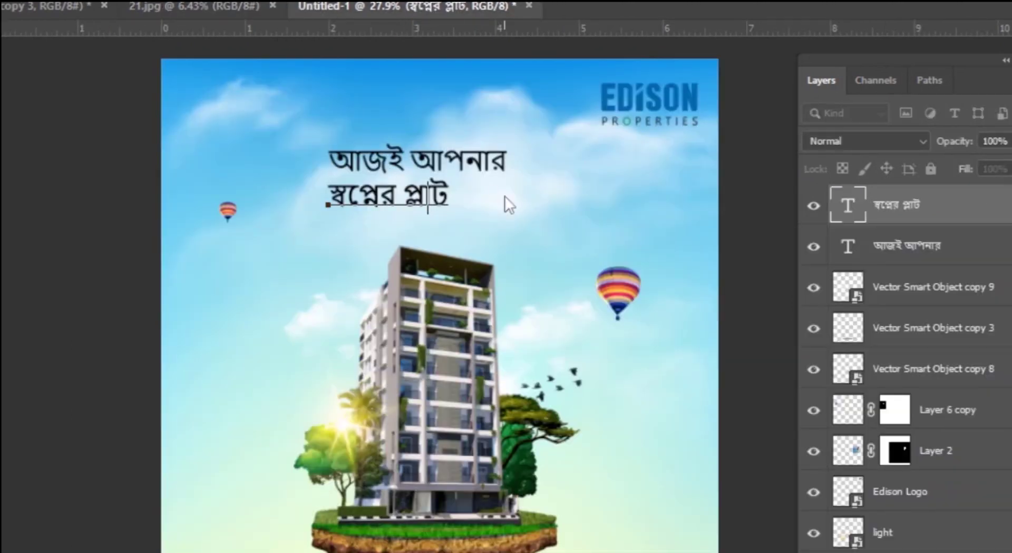
{"action": "type", "text": "াট"}
{"action": "left_click", "coordinate": [224, 6]}
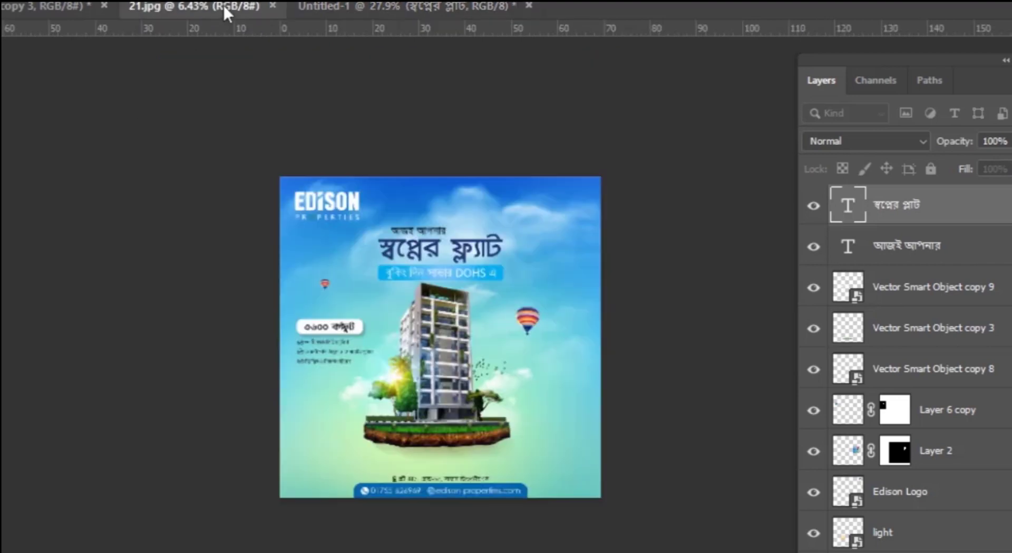
{"action": "left_click", "coordinate": [369, 6]}
Enlarge the second line, then scale both headline lines to about 86% and reposition them.
{"action": "key", "text": "ctrl+t"}
{"action": "left_click_drag", "start_coordinate": [462, 211], "coordinate": [567, 238]}
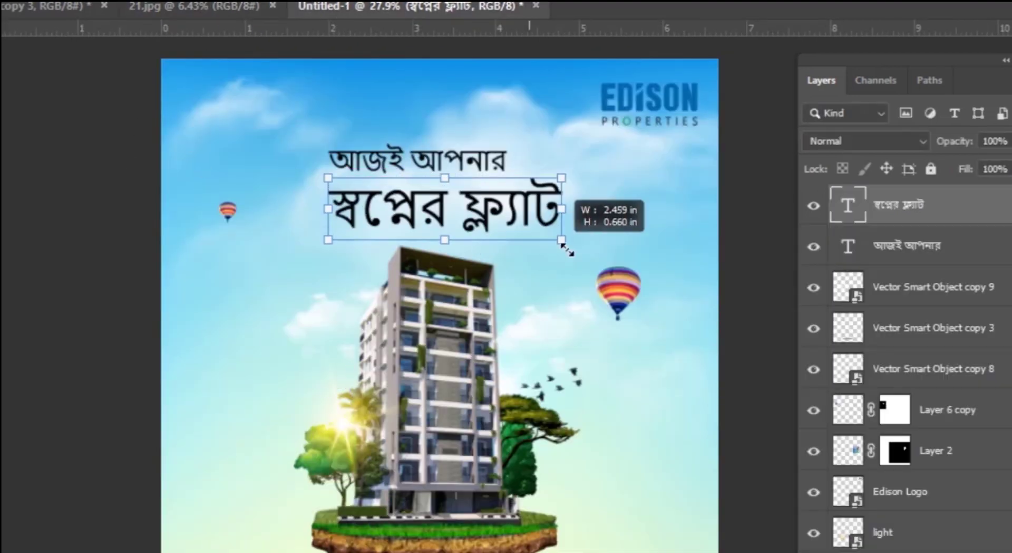
{"action": "key", "text": "Return"}
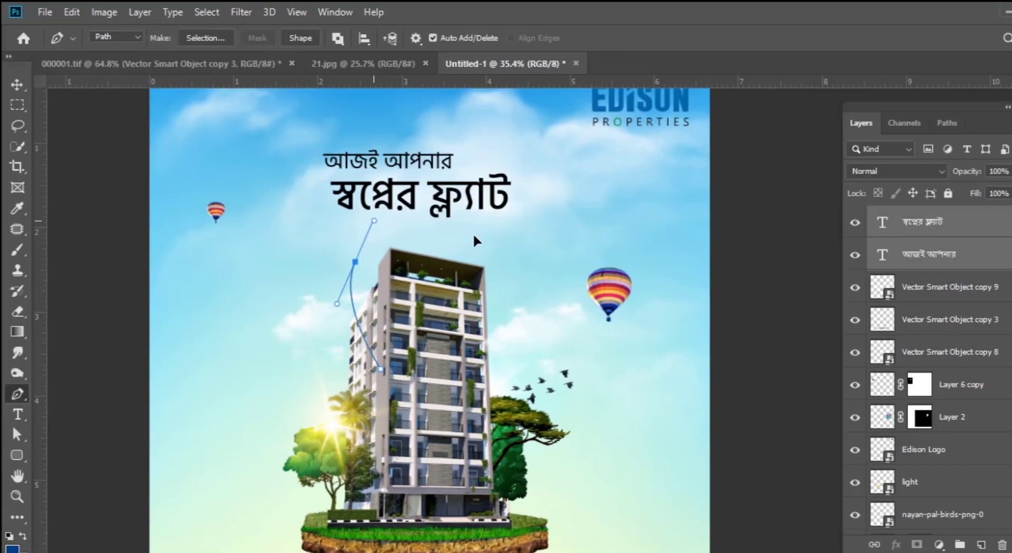
{"action": "left_click_drag", "start_coordinate": [508, 240], "coordinate": [575, 272]}
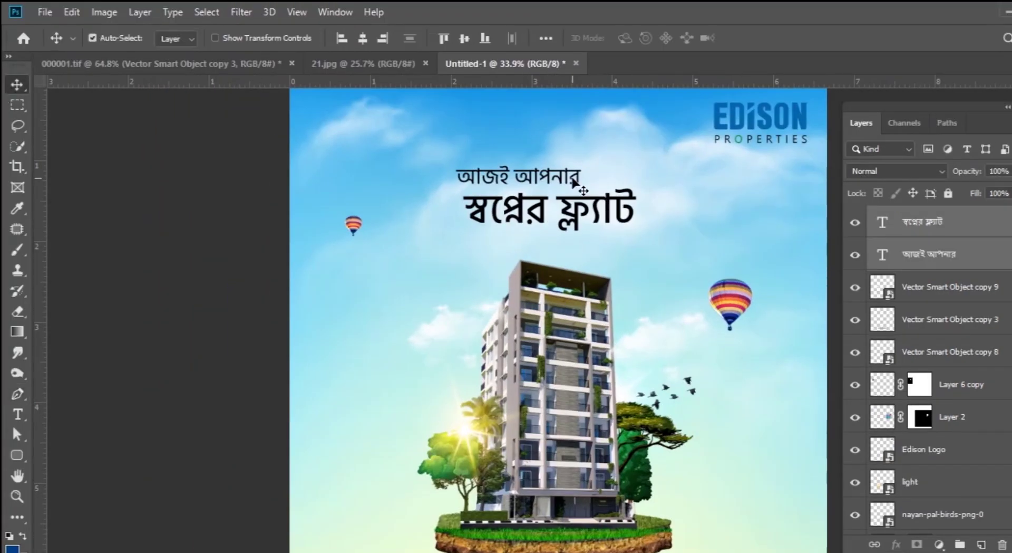
{"action": "key", "text": "v"}
{"action": "left_click", "coordinate": [554, 208], "text": "shift"}
{"action": "key", "text": "ctrl+t"}
{"action": "left_click_drag", "start_coordinate": [606, 210], "coordinate": [574, 185]}
{"action": "key", "text": "Return"}
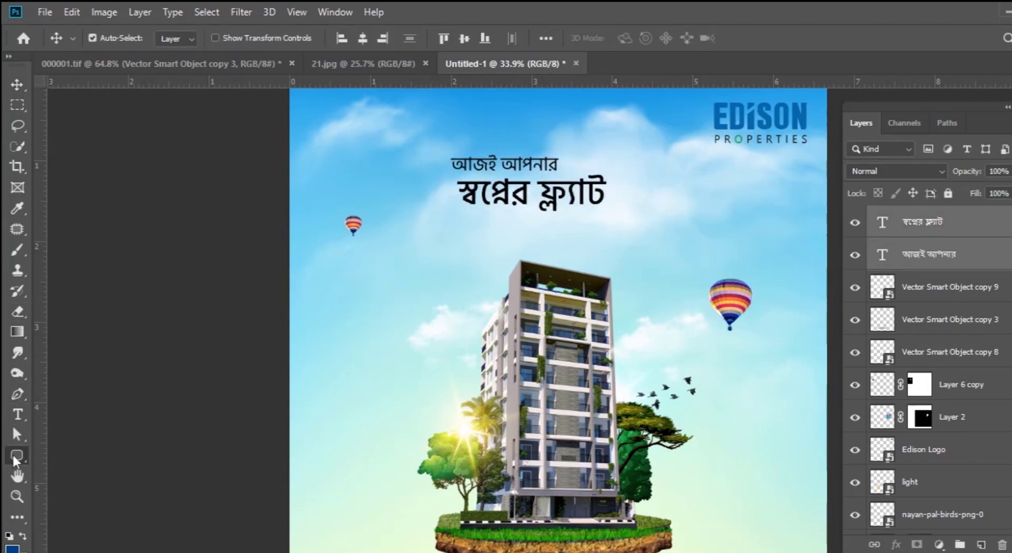
Draw a 592 px blue circle around the building top and send it behind the building.
{"action": "left_click_drag", "start_coordinate": [485, 241], "coordinate": [612, 366]}
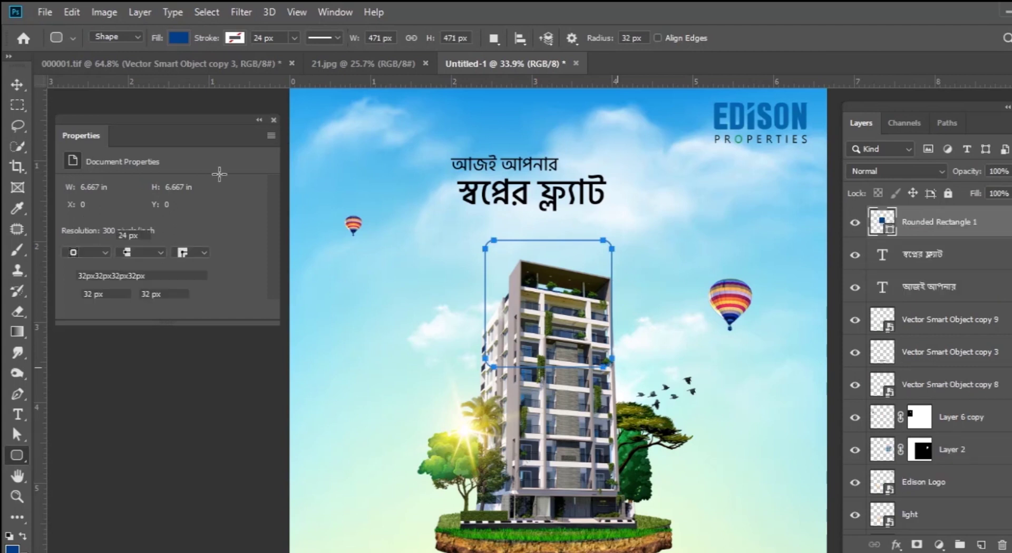
{"action": "key", "text": "ctrl+z"}
{"action": "right_click", "coordinate": [17, 455]}
{"action": "left_click", "coordinate": [79, 478]}
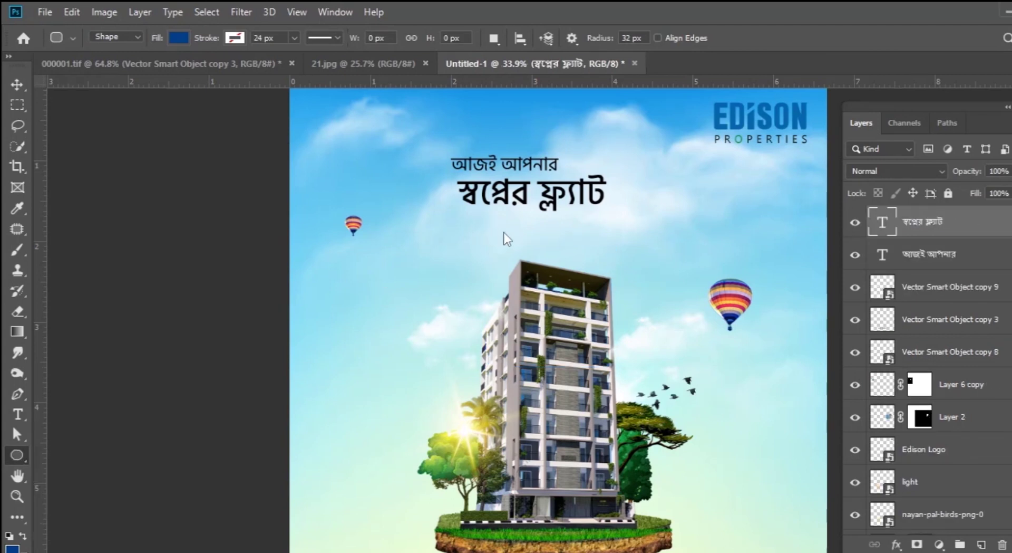
{"action": "left_click_drag", "start_coordinate": [477, 221], "coordinate": [638, 382]}
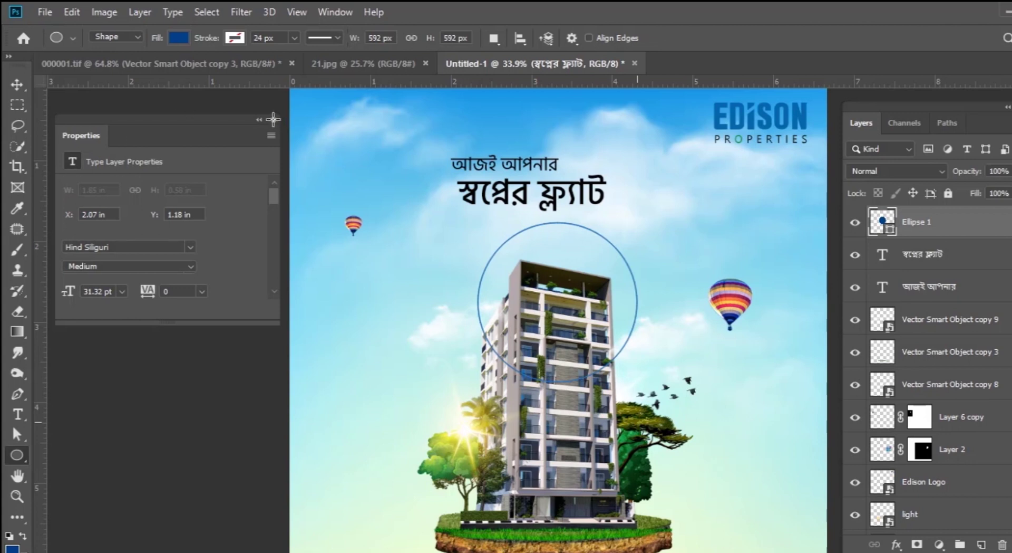
{"action": "key", "text": "v"}
{"action": "left_click", "coordinate": [273, 119]}
{"action": "key", "text": "ctrl+bracketleft"}
{"action": "key", "text": "ctrl+bracketleft"}
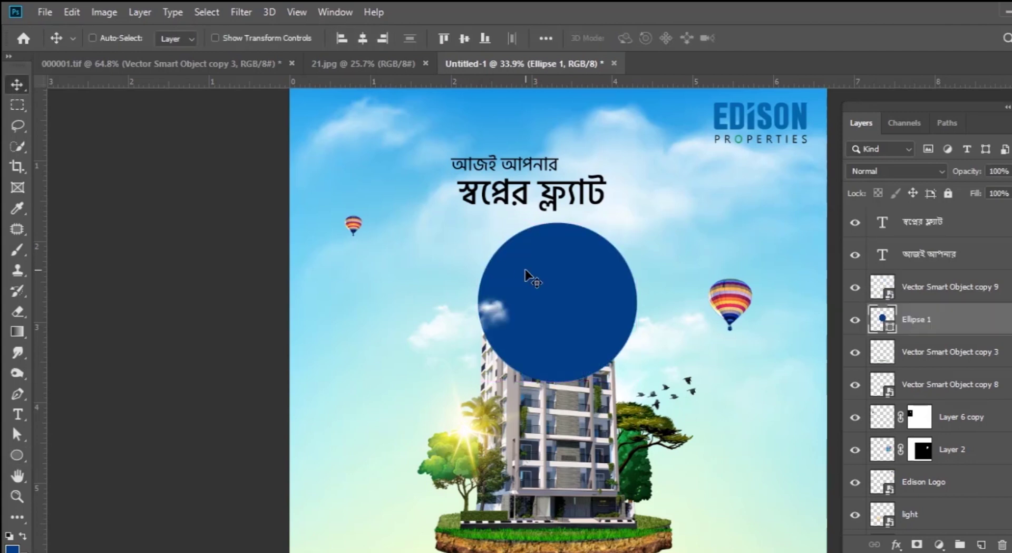
{"action": "key", "text": "ctrl+bracketleft"}
{"action": "key", "text": "ctrl+bracketleft"}
{"action": "key", "text": "ctrl+bracketleft"}
{"action": "key", "text": "ctrl+bracketleft"}
{"action": "key", "text": "ctrl+bracketleft"}
{"action": "key", "text": "ctrl+bracketleft"}
{"action": "key", "text": "ctrl+bracketleft"}
{"action": "key", "text": "ctrl+bracketleft"}
Enlarge the circle to about 155% and move it up behind the headline.
{"action": "key", "text": "ctrl+t"}
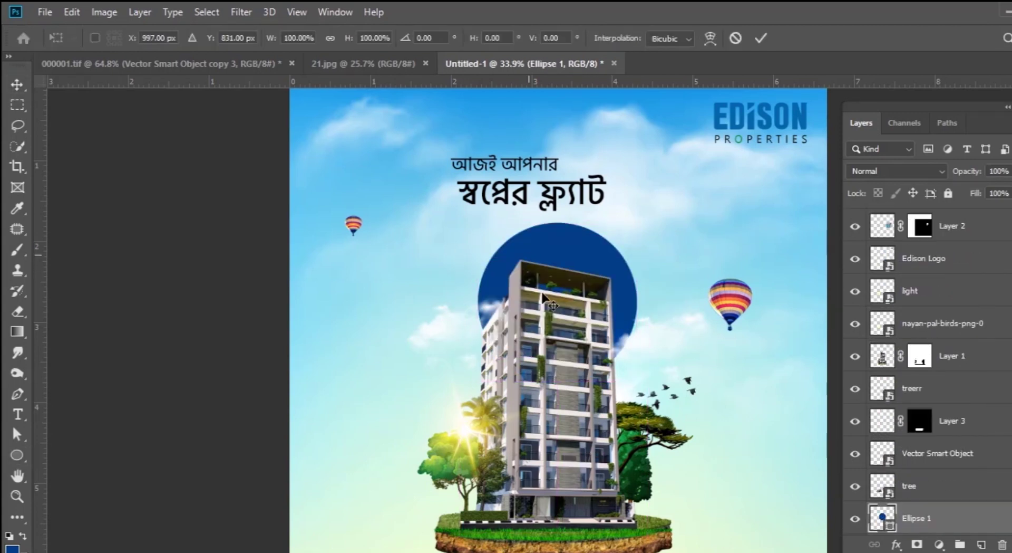
{"action": "mouse_move", "coordinate": [636, 221]}
{"action": "left_mouse_down"}
{"action": "mouse_move", "coordinate": [678, 177]}
{"action": "mouse_move", "coordinate": [636, 276]}
{"action": "left_mouse_up"}
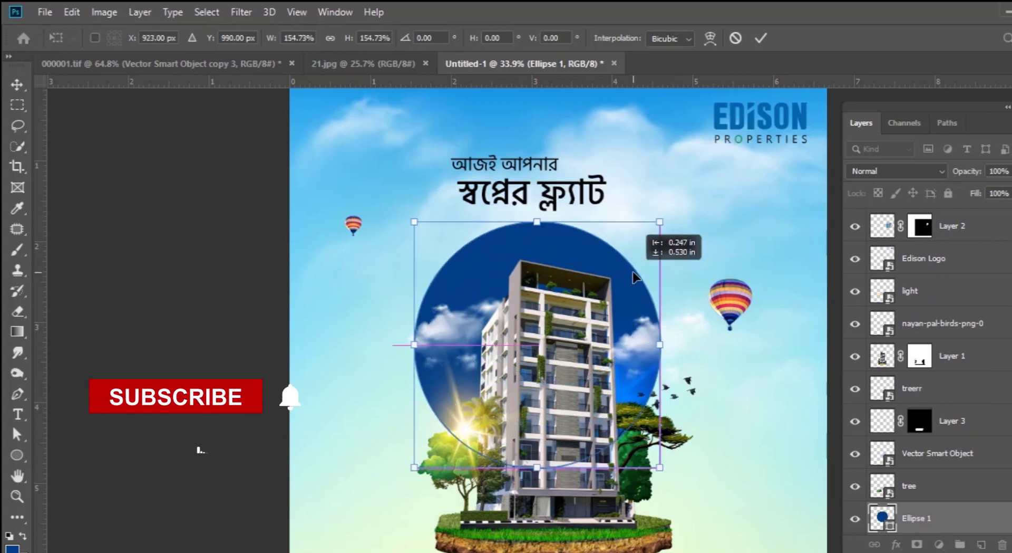
{"action": "left_click_drag", "start_coordinate": [660, 467], "coordinate": [718, 523]}
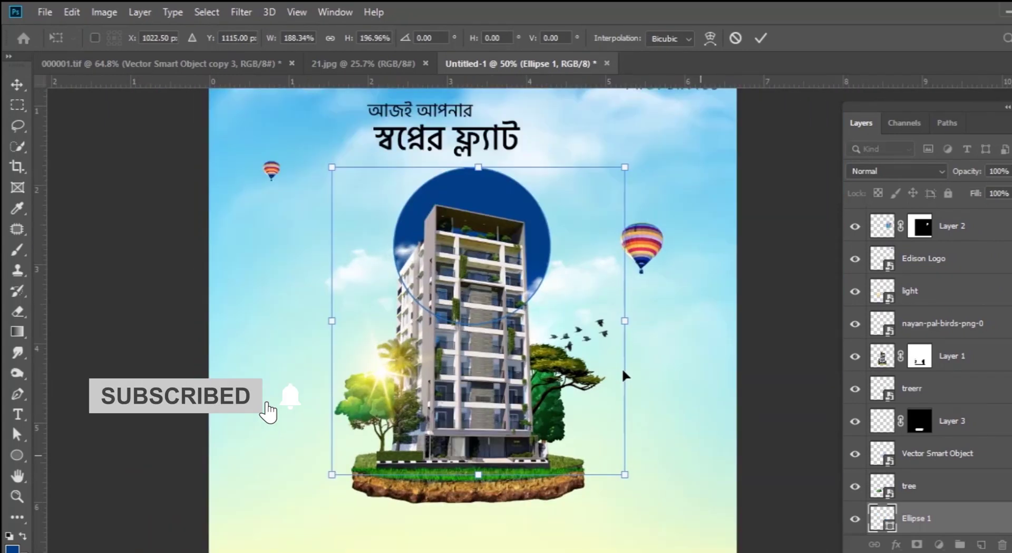
{"action": "key", "text": "Return"}
{"action": "key", "text": "ctrl+minus"}
{"action": "left_click_drag", "start_coordinate": [464, 279], "coordinate": [464, 187]}
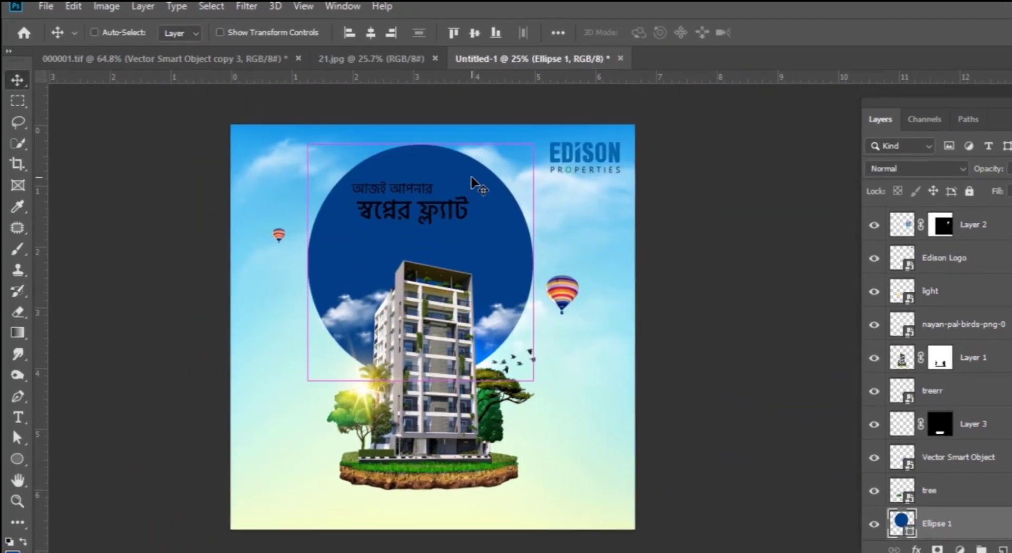
Squash the circle into a flat, narrow oval under the headline.
{"action": "key", "text": "ctrl+t"}
{"action": "mouse_move", "coordinate": [534, 143]}
{"action": "left_mouse_down"}
{"action": "mouse_move", "coordinate": [485, 234]}
{"action": "mouse_move", "coordinate": [466, 246]}
{"action": "left_mouse_up"}
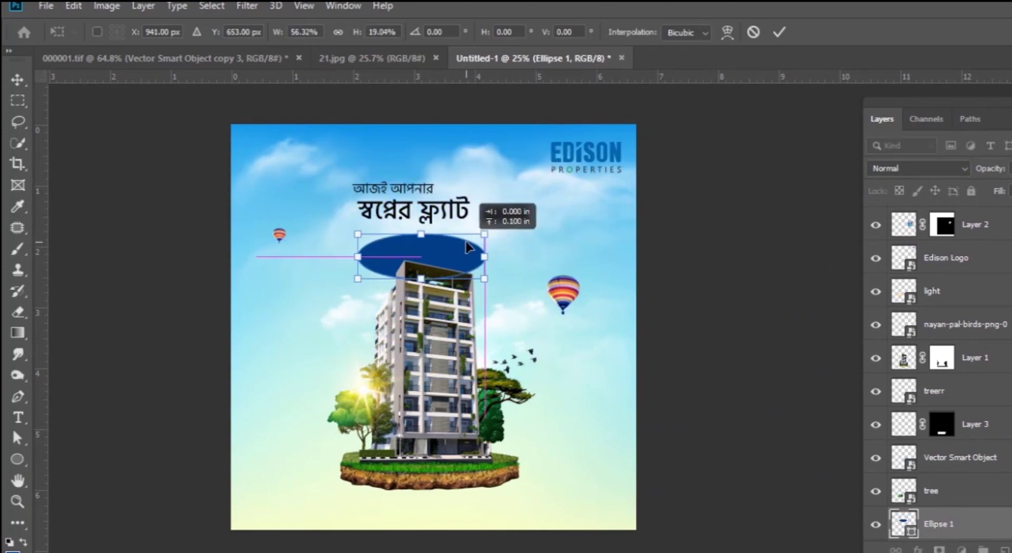
{"action": "left_click_drag", "start_coordinate": [420, 278], "coordinate": [419, 247]}
{"action": "key", "text": "ctrl+plus"}
{"action": "key", "text": "Return"}
Centre the headline and the oval horizontally on the canvas.
{"action": "left_click", "coordinate": [359, 199]}
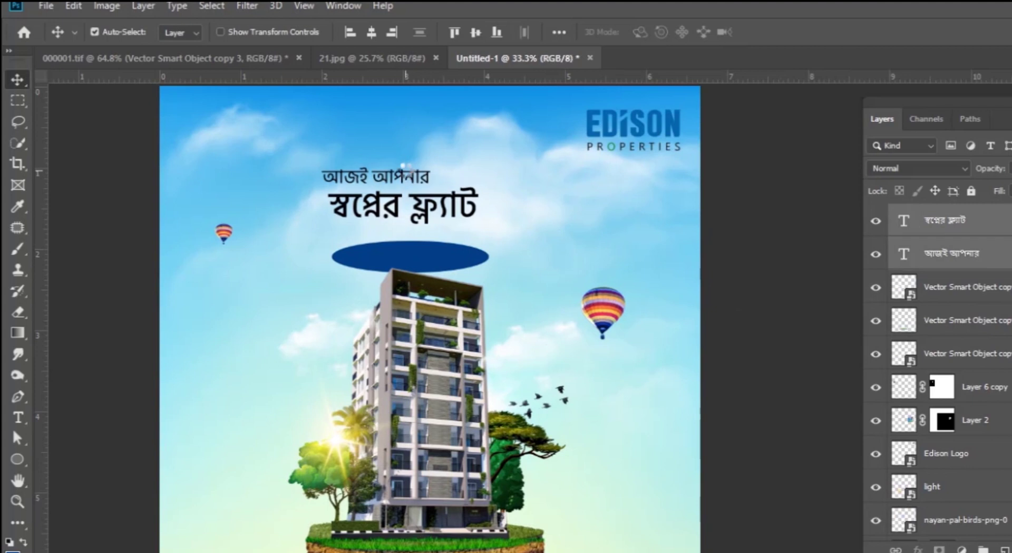
{"action": "left_click", "coordinate": [369, 33]}
{"action": "left_click", "coordinate": [410, 256]}
{"action": "left_click", "coordinate": [371, 33]}
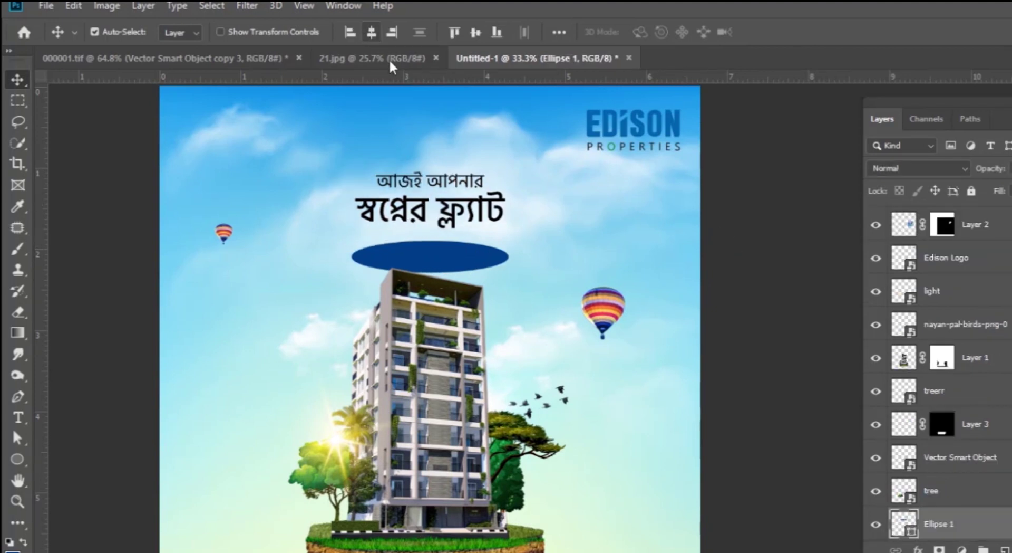
Enlarge the main headline to about 122% and compare with the 21.jpg reference.
{"action": "left_click", "coordinate": [430, 210]}
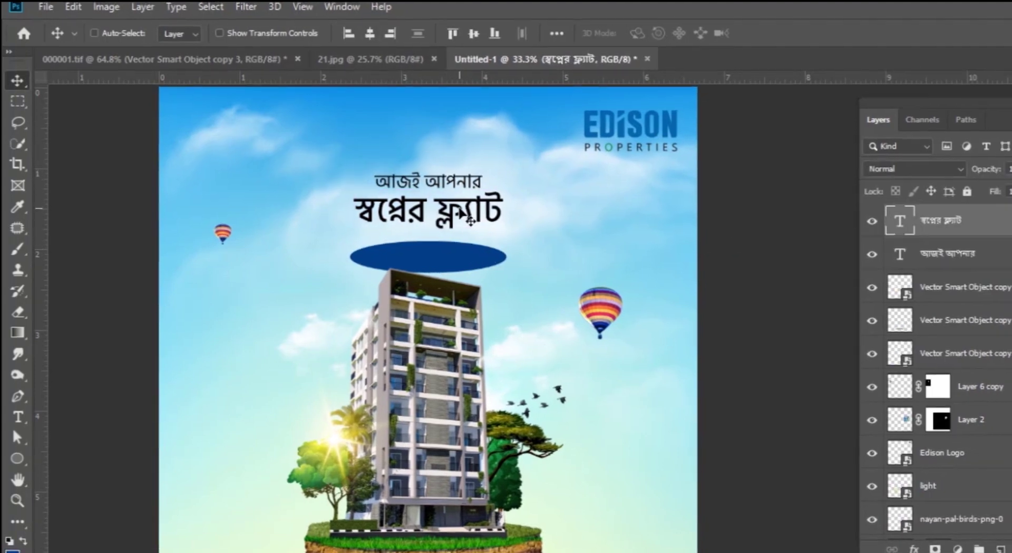
{"action": "key", "text": "ctrl+t"}
{"action": "left_click_drag", "start_coordinate": [422, 237], "coordinate": [424, 248]}
{"action": "key", "text": "Return"}
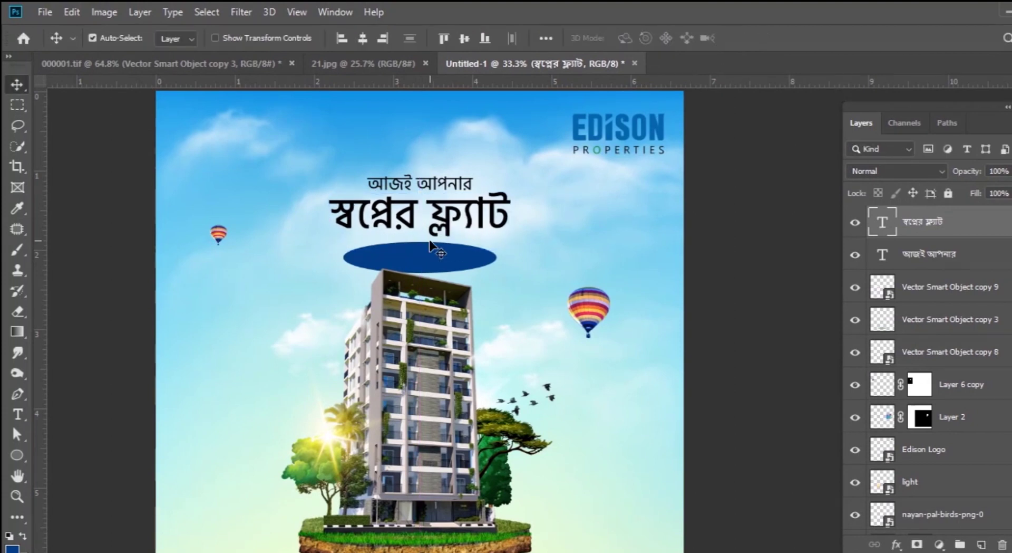
{"action": "left_click", "coordinate": [336, 61]}
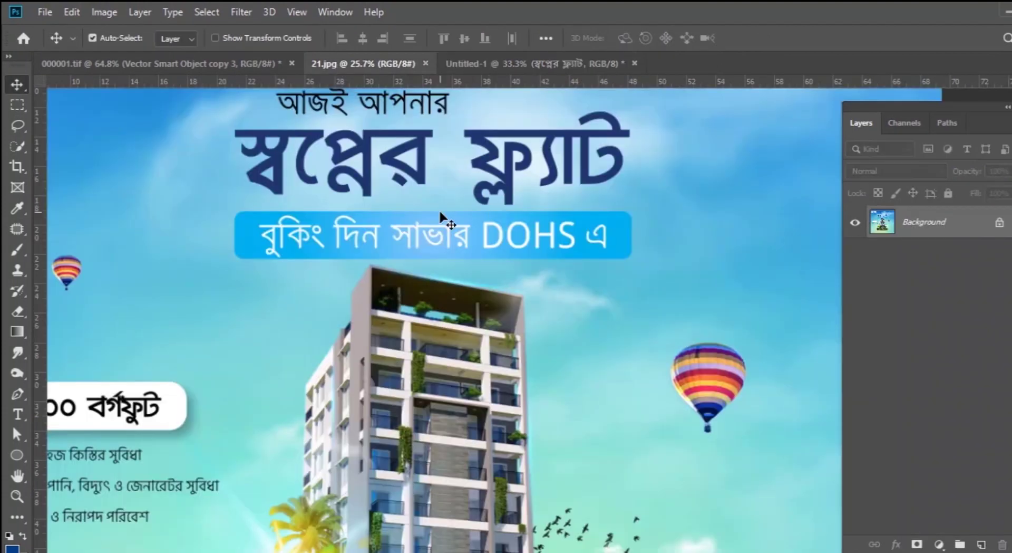
{"action": "left_click", "coordinate": [519, 61]}
Type the Bengali booking text and scale it down onto the blue oval below the headline.
{"action": "left_click", "coordinate": [19, 414]}
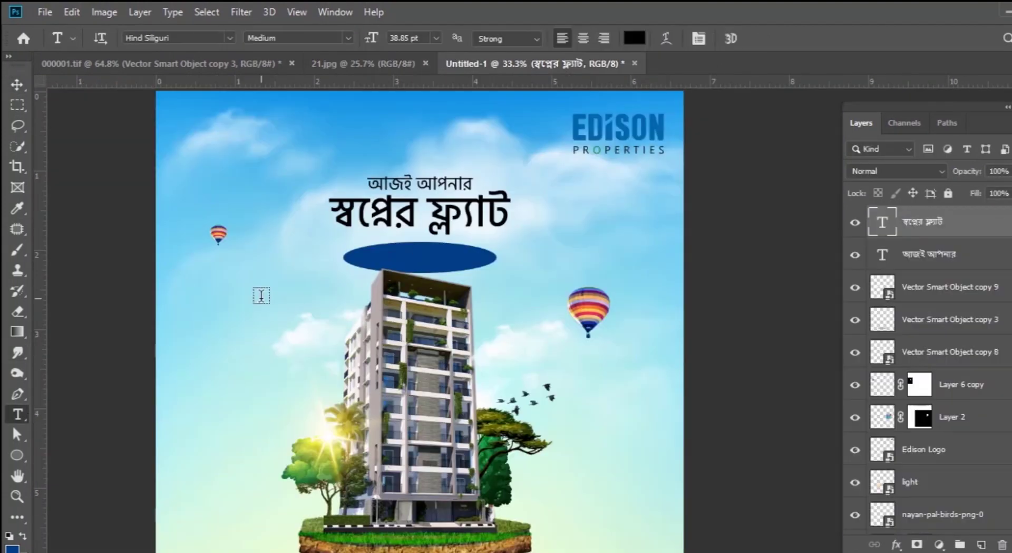
{"action": "left_click", "coordinate": [261, 293]}
{"action": "type", "text": "hs"}
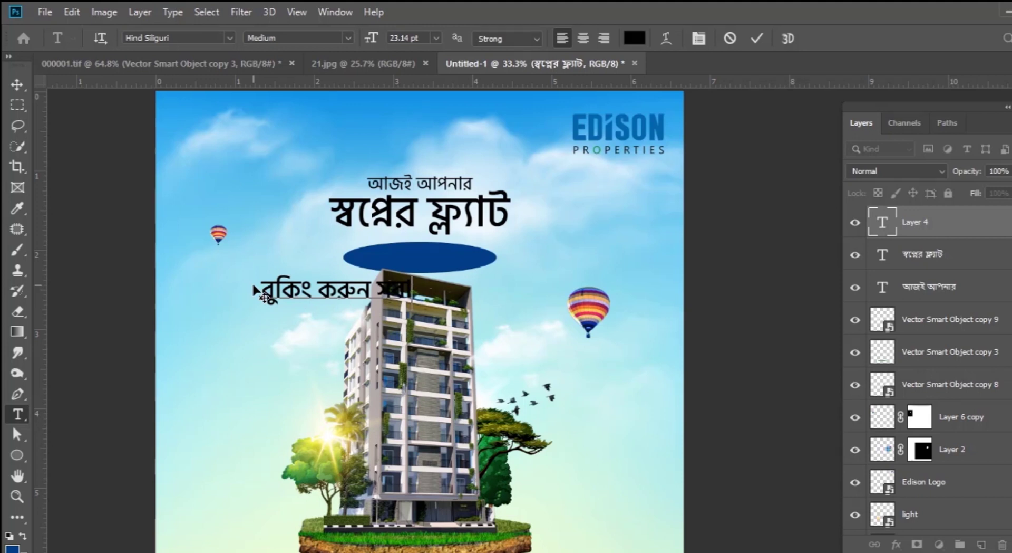
{"action": "key", "text": "ctrl+Return"}
{"action": "key", "text": "ctrl+t"}
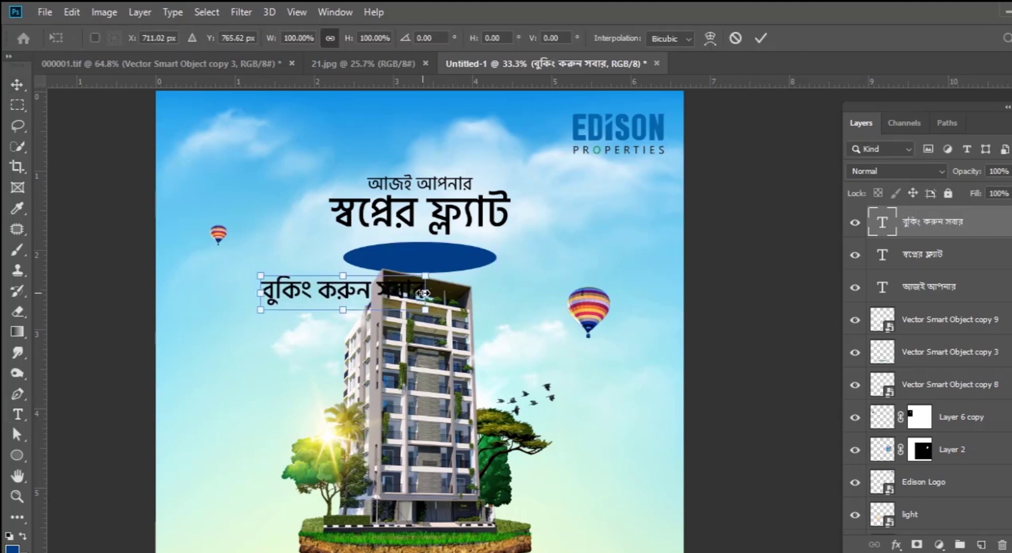
{"action": "mouse_move", "coordinate": [426, 311]}
{"action": "left_mouse_down"}
{"action": "mouse_move", "coordinate": [342, 293]}
{"action": "mouse_move", "coordinate": [420, 262]}
{"action": "left_mouse_up"}
{"action": "key", "text": "Return"}
Complete the booking line with 'DOHS এ', checking it against the reference 21.jpg.
{"action": "key", "text": "ctrl+plus"}
{"action": "key", "text": "ctrl+plus"}
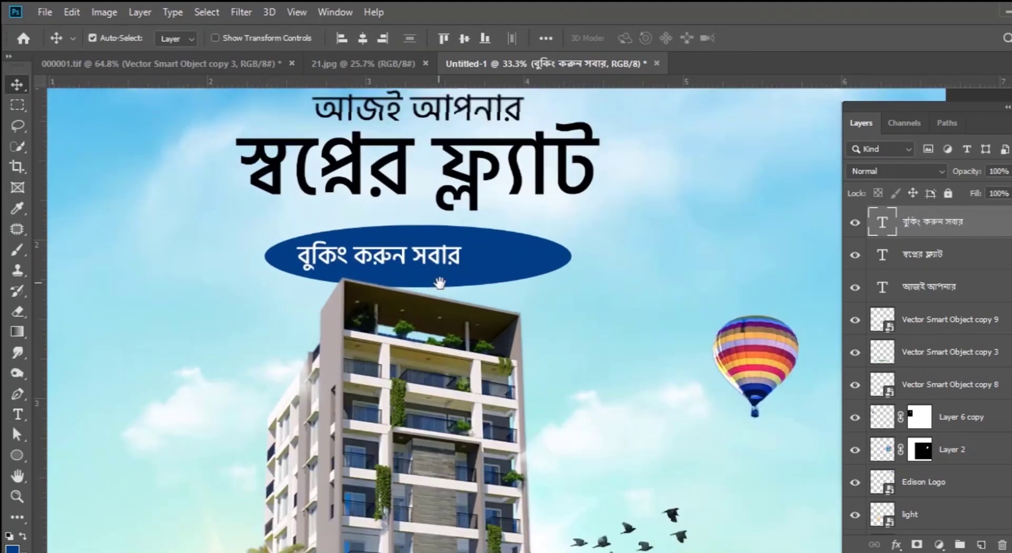
{"action": "key", "text": "t"}
{"action": "left_click", "coordinate": [397, 296]}
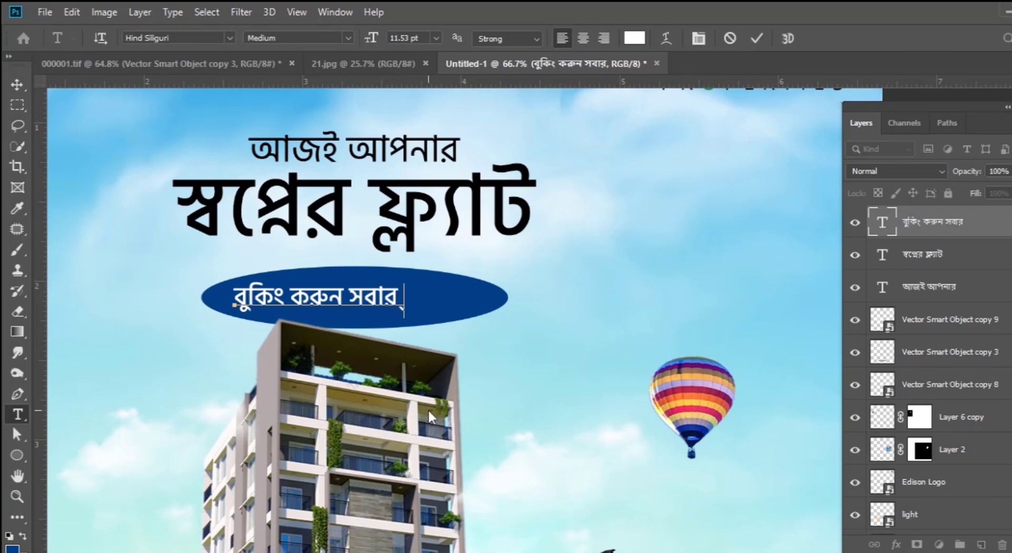
{"action": "type", "text": "এ"}
{"action": "type", "text": "D"}
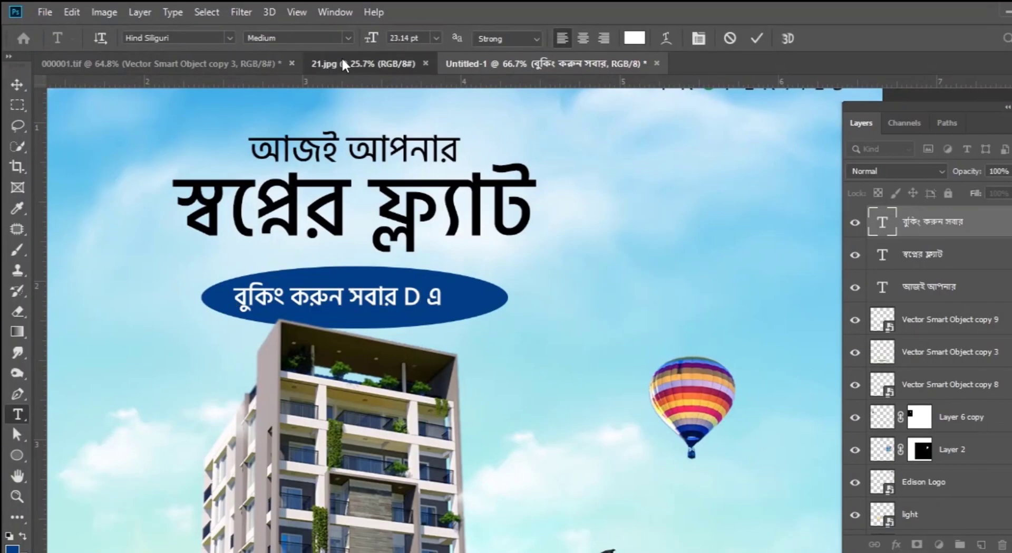
{"action": "left_click", "coordinate": [342, 61]}
{"action": "left_click", "coordinate": [466, 63]}
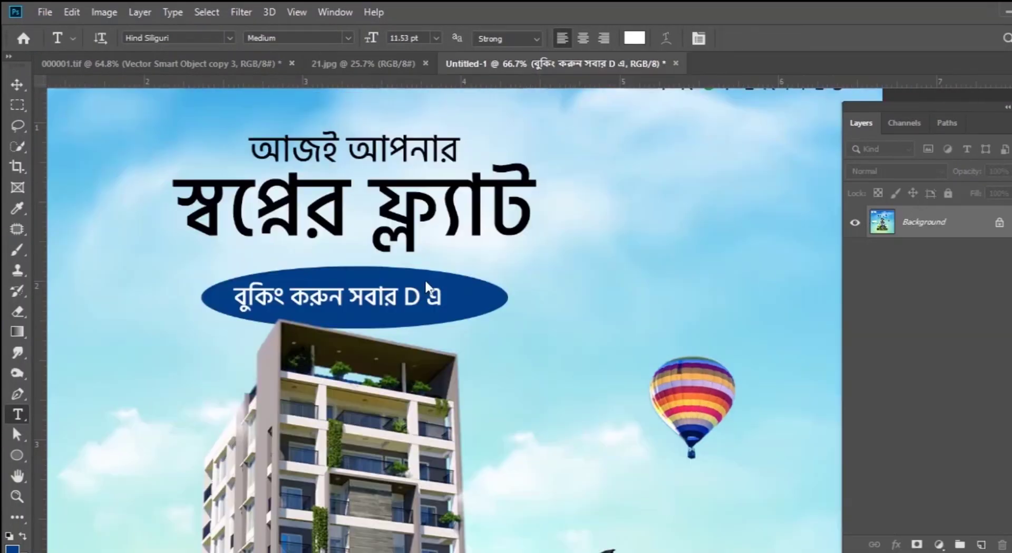
{"action": "left_click", "coordinate": [420, 295]}
{"action": "type", "text": "OHS"}
{"action": "left_click", "coordinate": [15, 86]}
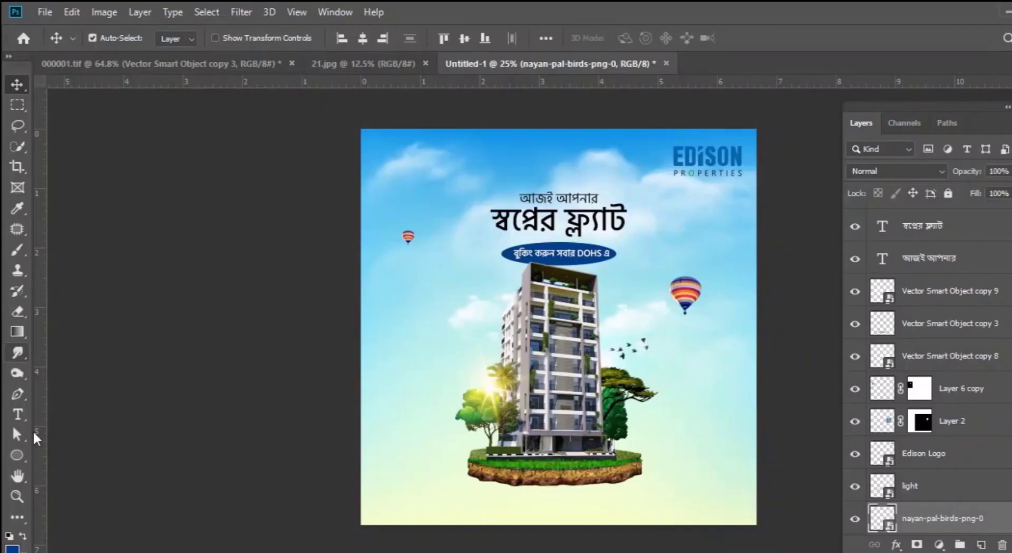
Paste the phone number into a new bottom text line and add edison-properties.com.
{"action": "left_click", "coordinate": [489, 508]}
{"action": "key", "text": "ctrl+v"}
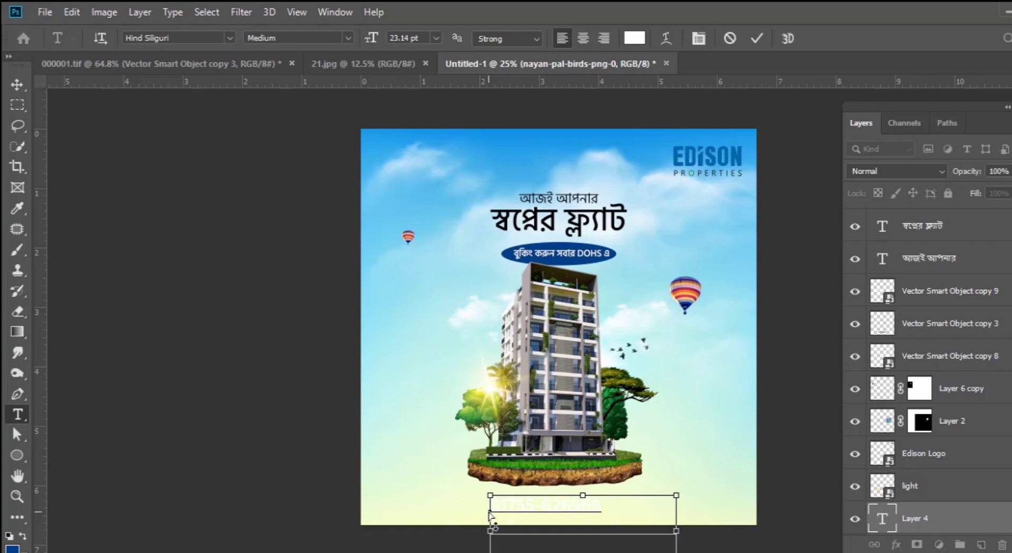
{"action": "key", "text": "ctrl+a"}
{"action": "key", "text": "alt+BackSpace"}
{"action": "type", "text": "edison-properties"}
{"action": "key", "text": "ctrl+a"}
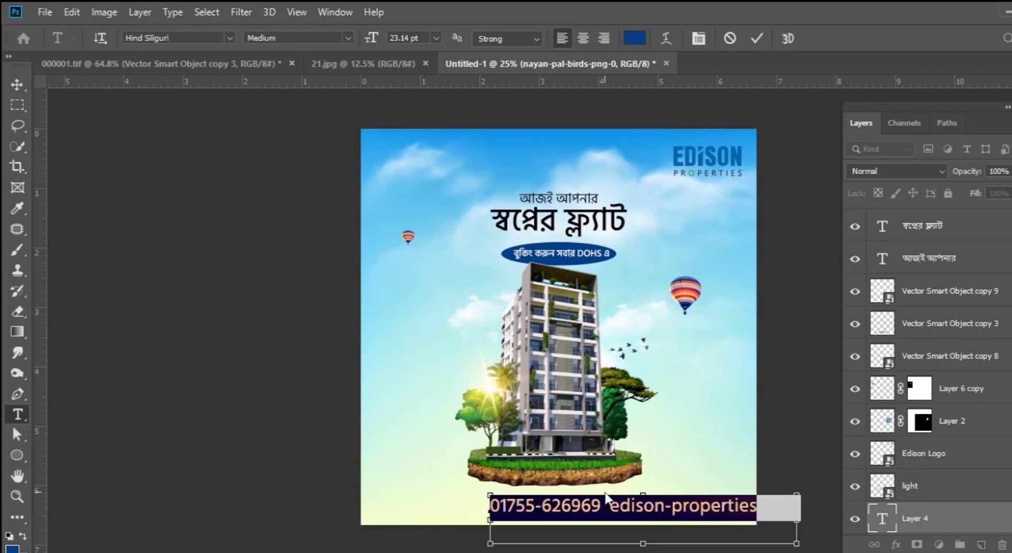
{"action": "key", "text": "End"}
{"action": "type", "text": ".com"}
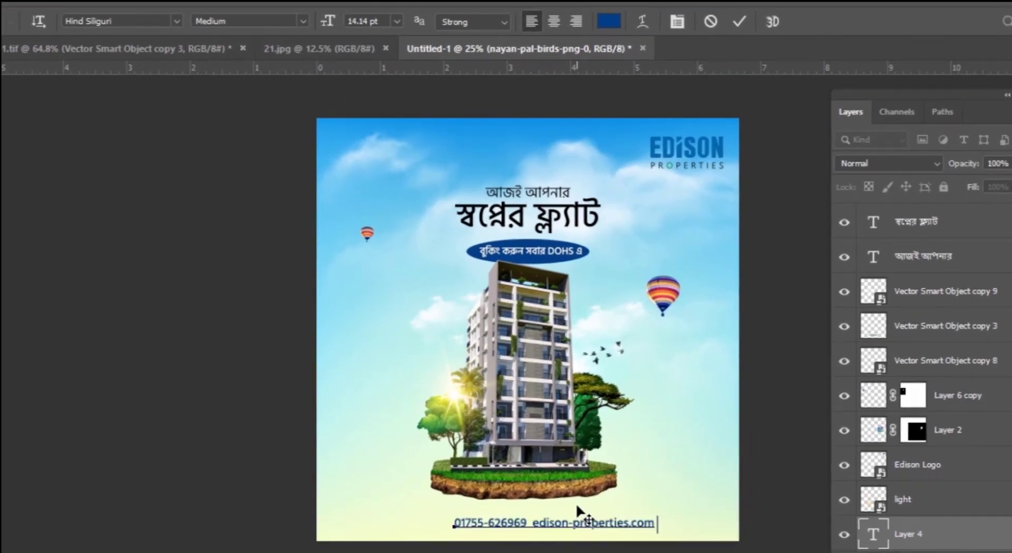
Set the contact line to 15.14 pt and make the web address All Caps.
{"action": "key", "text": "ctrl+a"}
{"action": "key", "text": "ctrl+shift+period"}
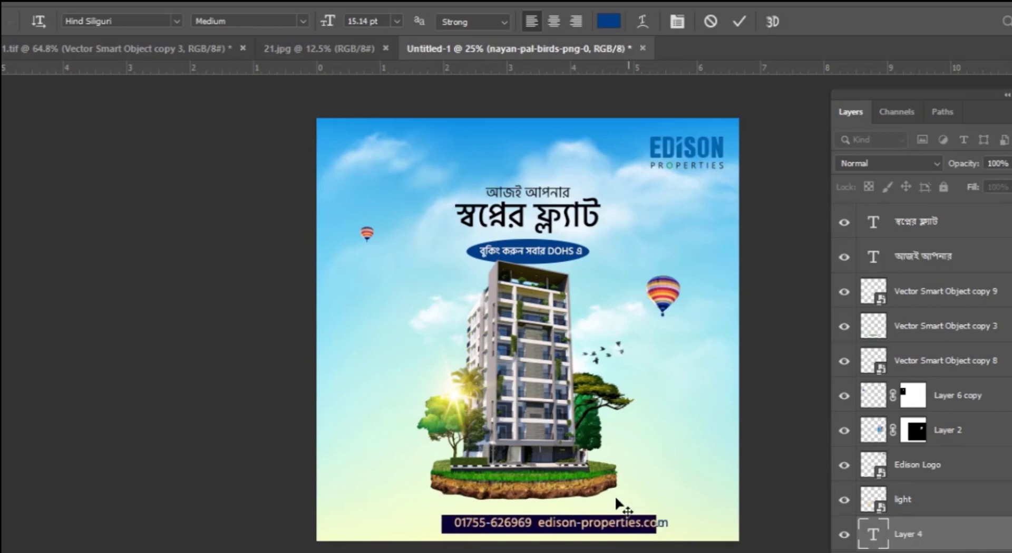
{"action": "left_click", "coordinate": [513, 522]}
{"action": "left_click_drag", "start_coordinate": [512, 522], "coordinate": [645, 522]}
{"action": "key", "text": "ctrl+t"}
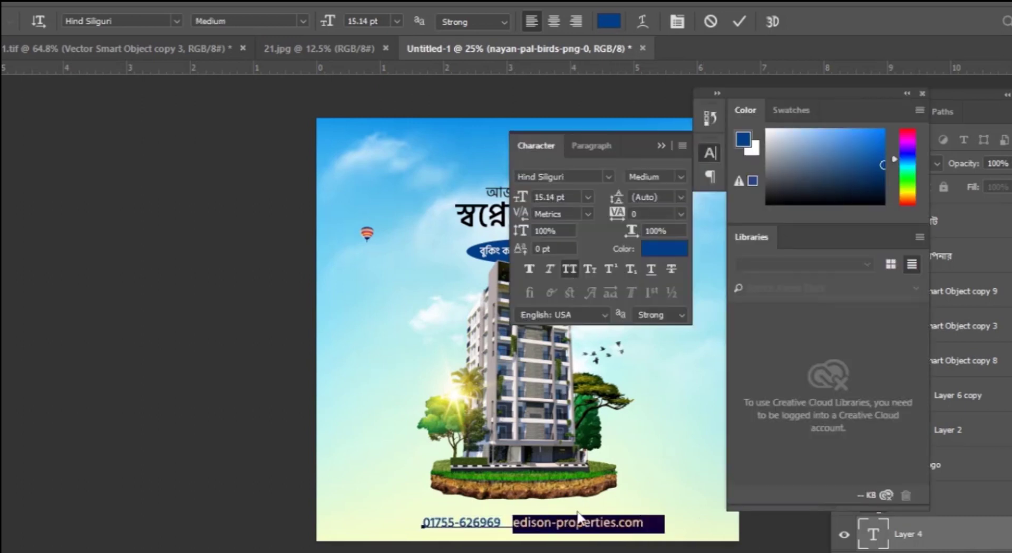
{"action": "left_click_drag", "start_coordinate": [512, 522], "coordinate": [641, 521]}
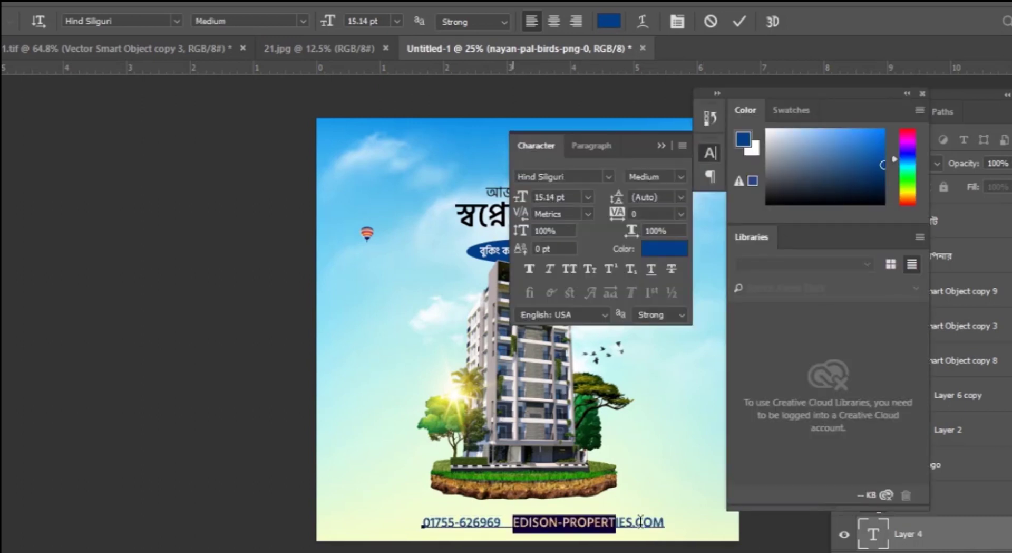
{"action": "left_click", "coordinate": [293, 49]}
{"action": "left_click", "coordinate": [432, 46]}
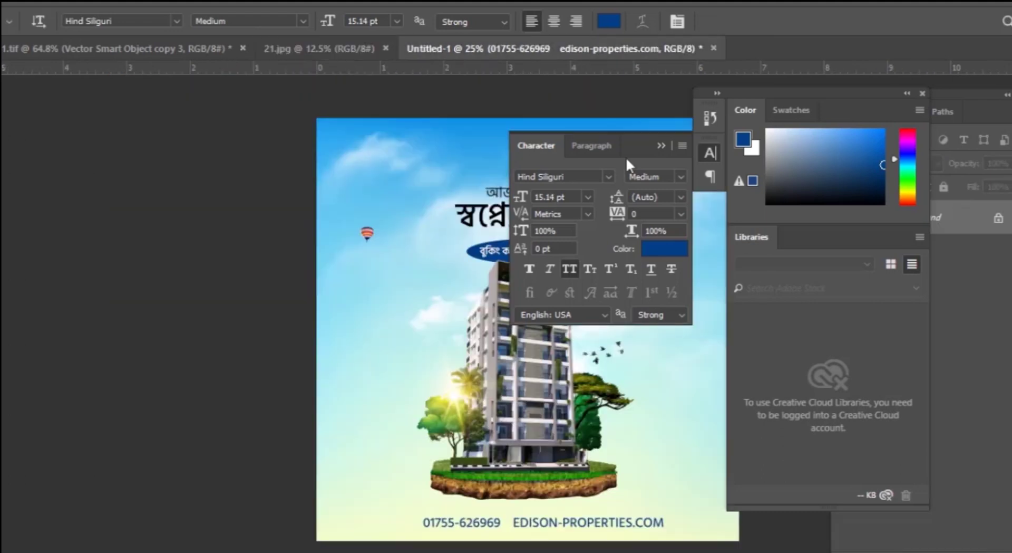
{"action": "left_click", "coordinate": [660, 146]}
Commit the contact line and centre it along the poster's bottom edge.
{"action": "left_click", "coordinate": [464, 522]}
{"action": "key", "text": "ctrl+Return"}
{"action": "key", "text": "v"}
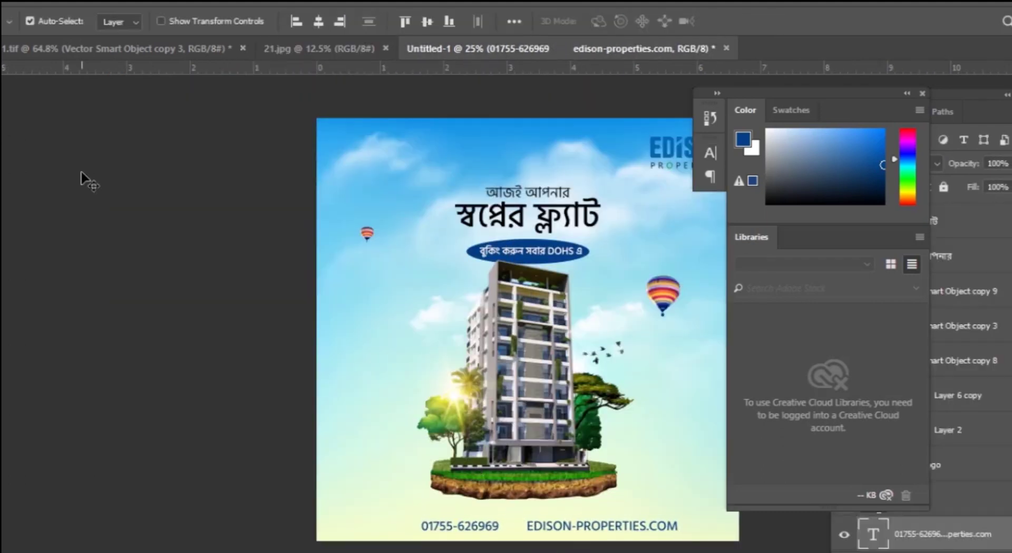
{"action": "left_click_drag", "start_coordinate": [635, 503], "coordinate": [614, 504]}
Draw a dark-blue rounded rectangle bar behind the contact line.
{"action": "left_click", "coordinate": [491, 435], "text": "alt"}
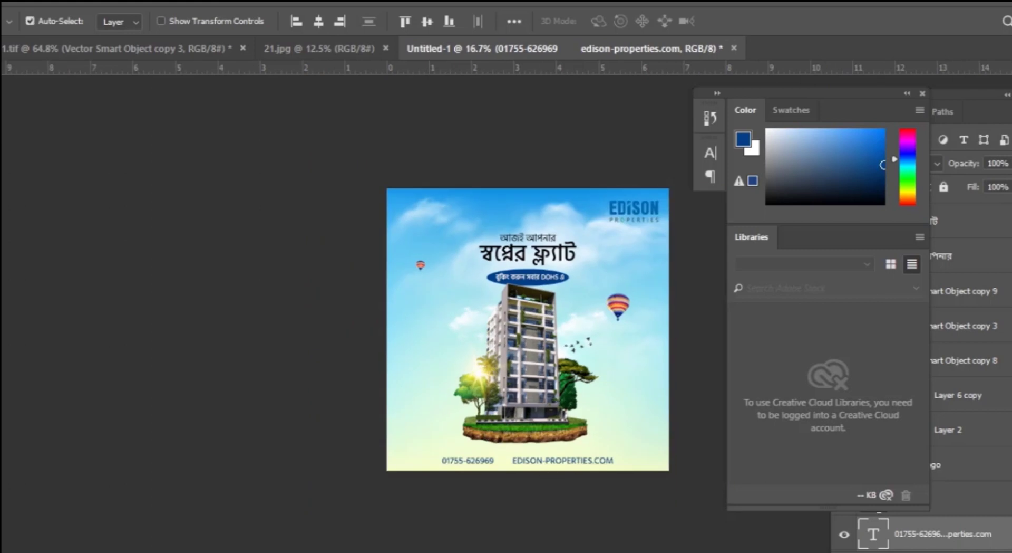
{"action": "left_click", "coordinate": [53, 477]}
{"action": "mouse_move", "coordinate": [451, 447]}
{"action": "left_mouse_down"}
{"action": "mouse_move", "coordinate": [535, 475]}
{"action": "mouse_move", "coordinate": [654, 473]}
{"action": "left_mouse_up"}
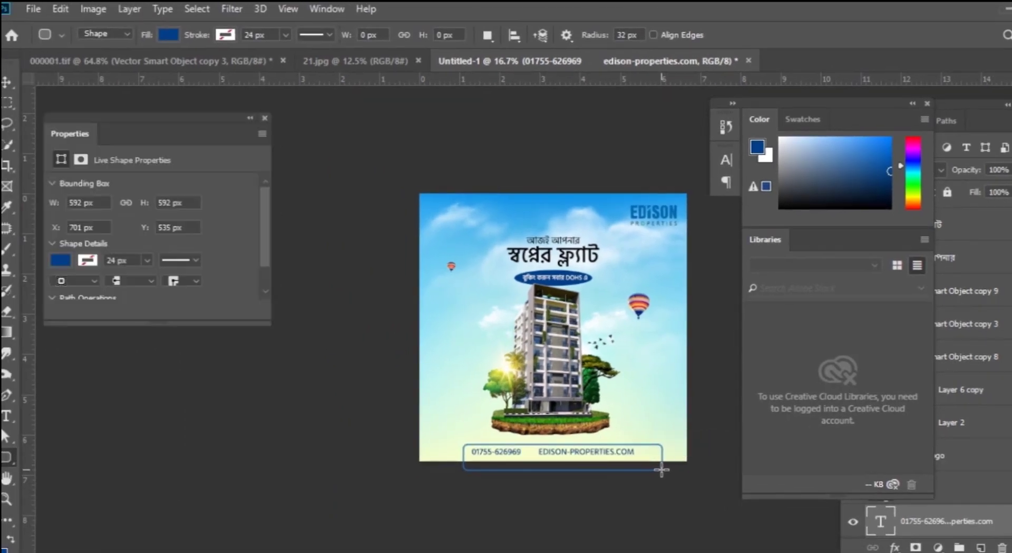
{"action": "left_click", "coordinate": [69, 237]}
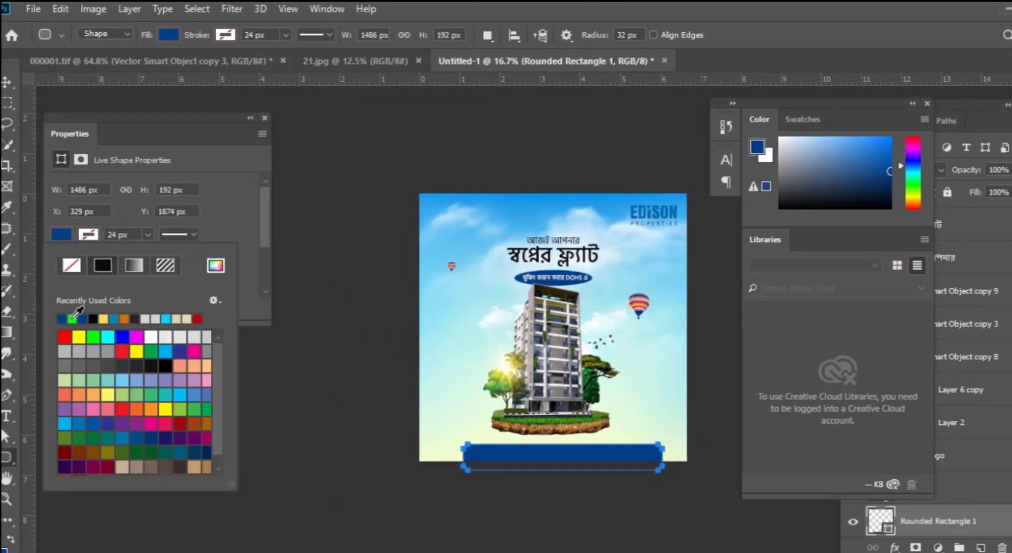
{"action": "key", "text": "v"}
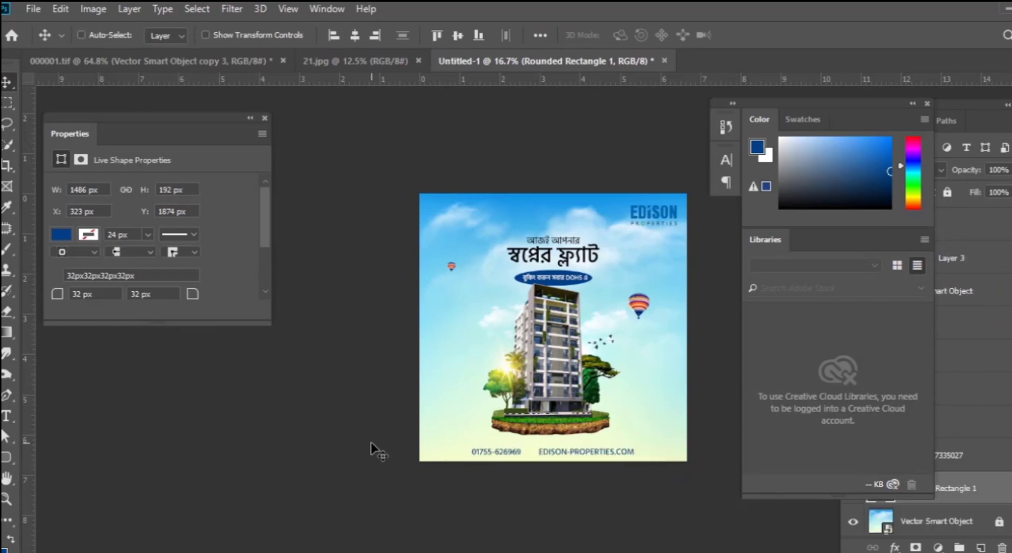
Enlarge the contact text slightly and nudge it into place on the bar.
{"action": "left_click", "coordinate": [577, 453]}
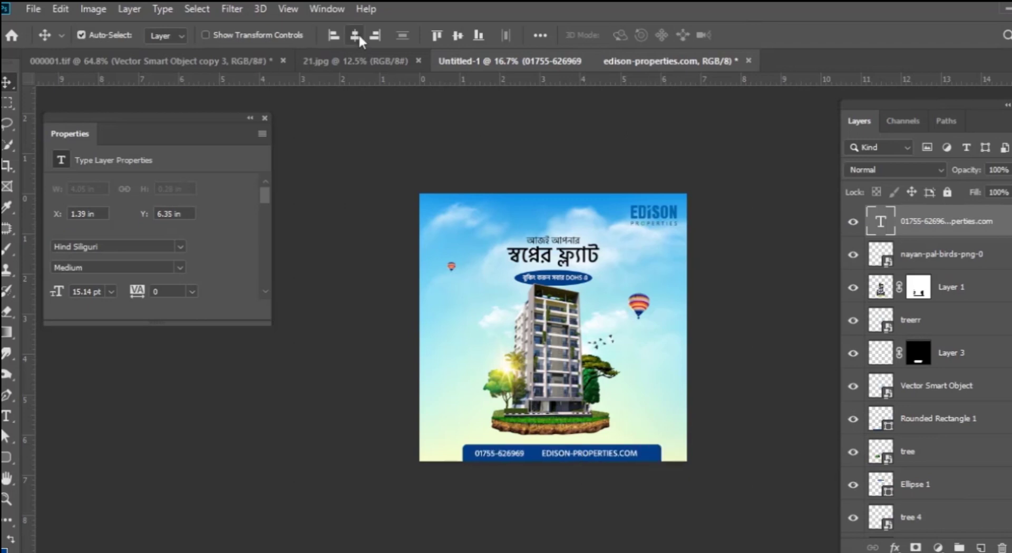
{"action": "left_click", "coordinate": [648, 453]}
{"action": "left_click", "coordinate": [709, 447]}
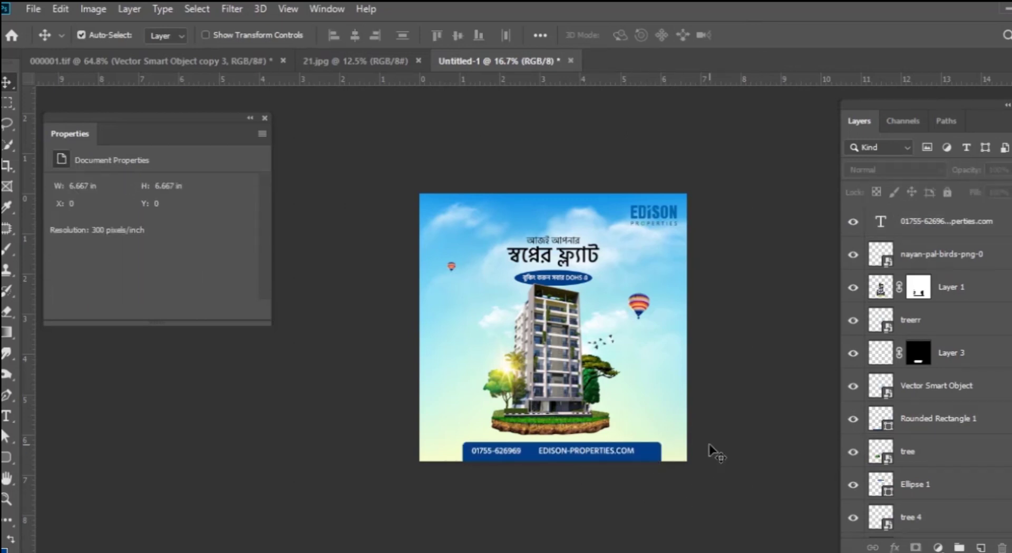
{"action": "left_click", "coordinate": [609, 452]}
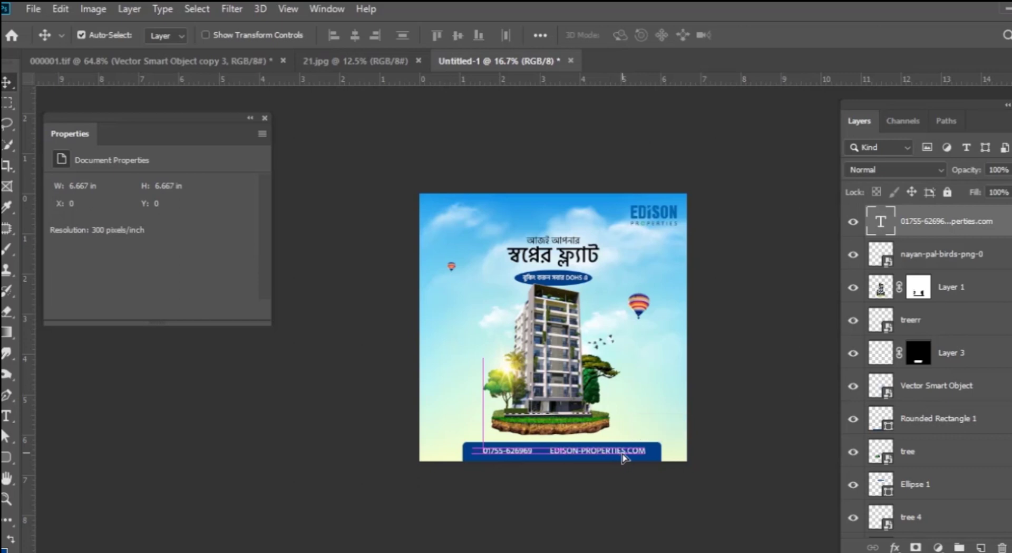
{"action": "key", "text": "ctrl+t"}
{"action": "left_click_drag", "start_coordinate": [684, 502], "coordinate": [688, 500]}
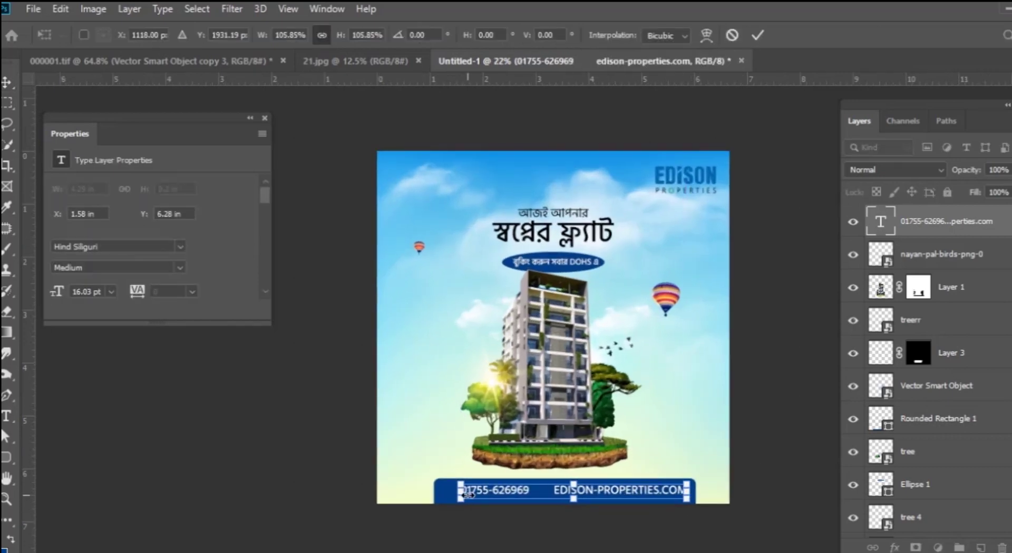
{"action": "key", "text": "Return"}
{"action": "key", "text": "shift+Left"}
{"action": "key", "text": "shift+Left"}
{"action": "key", "text": "shift+Left"}
{"action": "key", "text": "shift+Left"}
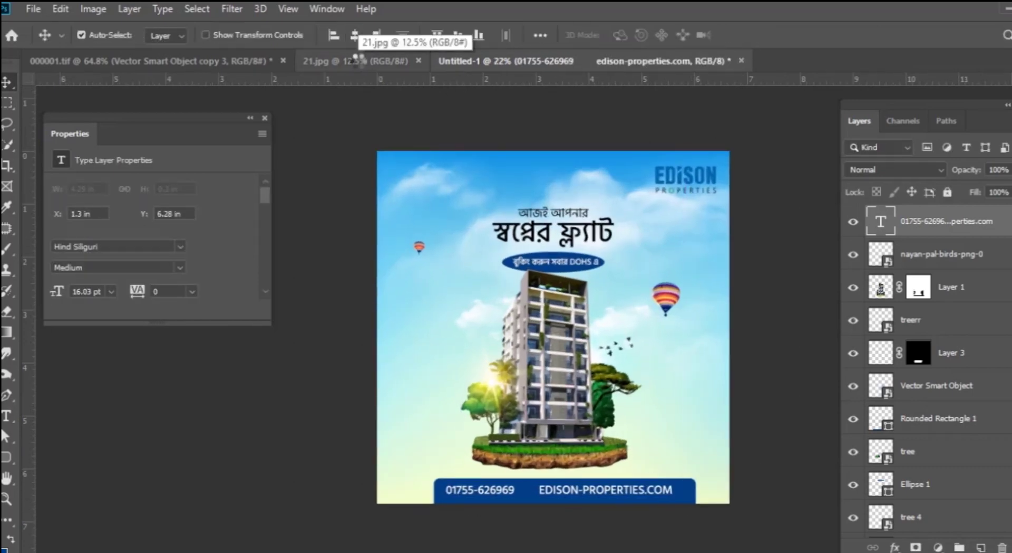
{"action": "key", "text": "shift+Left"}
{"action": "key", "text": "shift+Left"}
{"action": "key", "text": "shift+Right"}
{"action": "key", "text": "shift+Right"}
{"action": "key", "text": "shift+Right"}
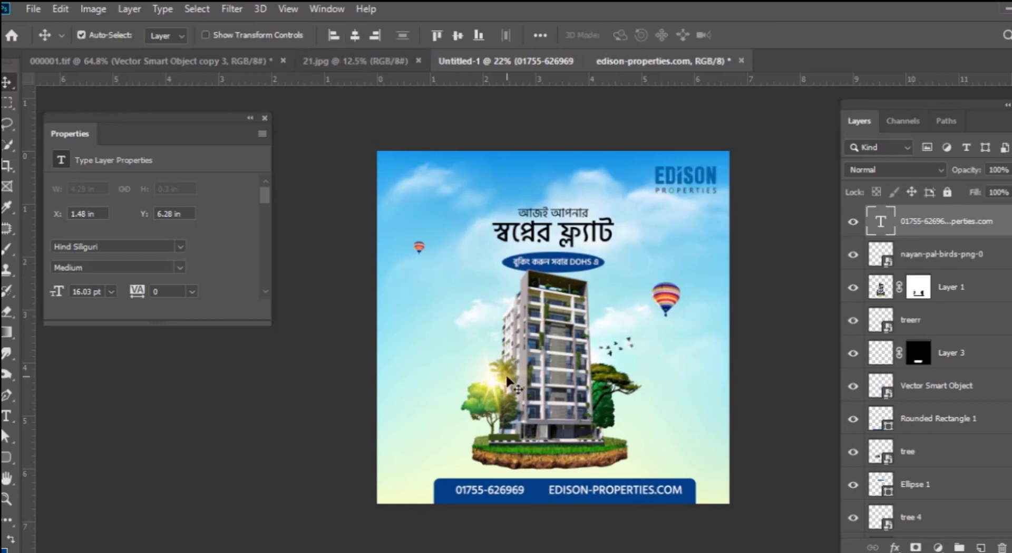
Shrink the blue bar to fit the text and group the text with the bar.
{"action": "left_click", "coordinate": [596, 481]}
{"action": "key", "text": "ctrl+t"}
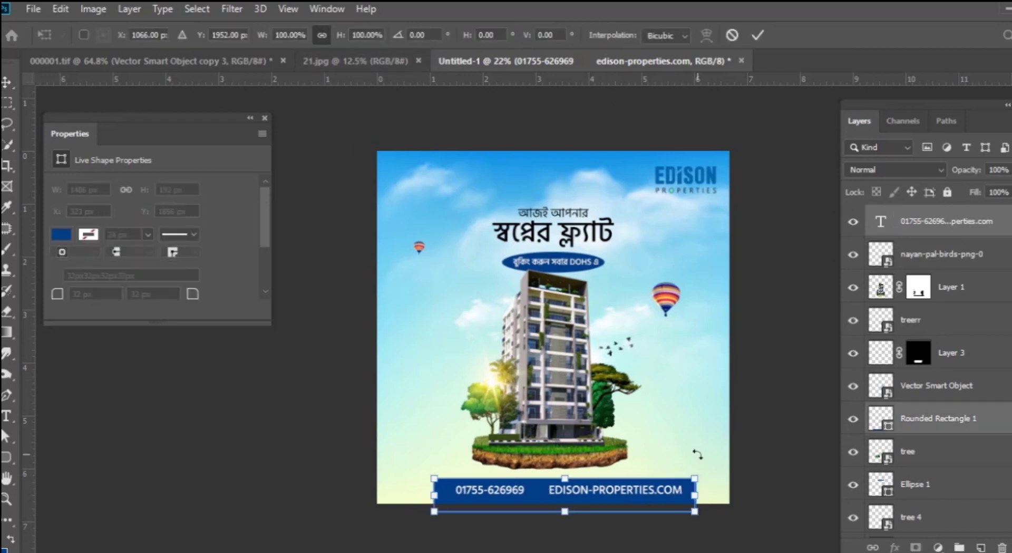
{"action": "left_click_drag", "start_coordinate": [696, 478], "coordinate": [650, 486]}
{"action": "key", "text": "Return"}
{"action": "key", "text": "ctrl+g"}
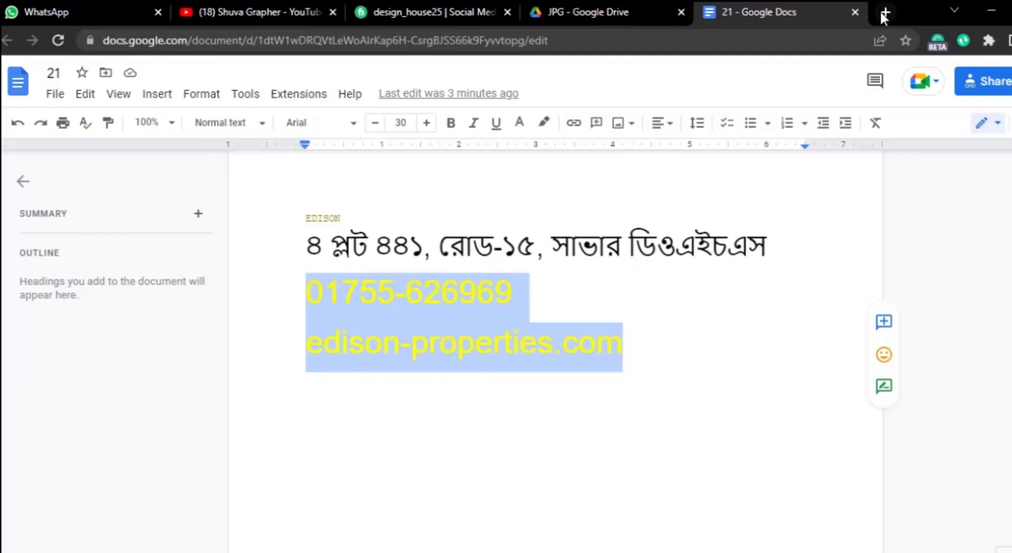
Search Google images for 'call icon' and save the black round call icon to Downloads.
{"action": "left_click", "coordinate": [885, 13]}
{"action": "type", "text": "call"}
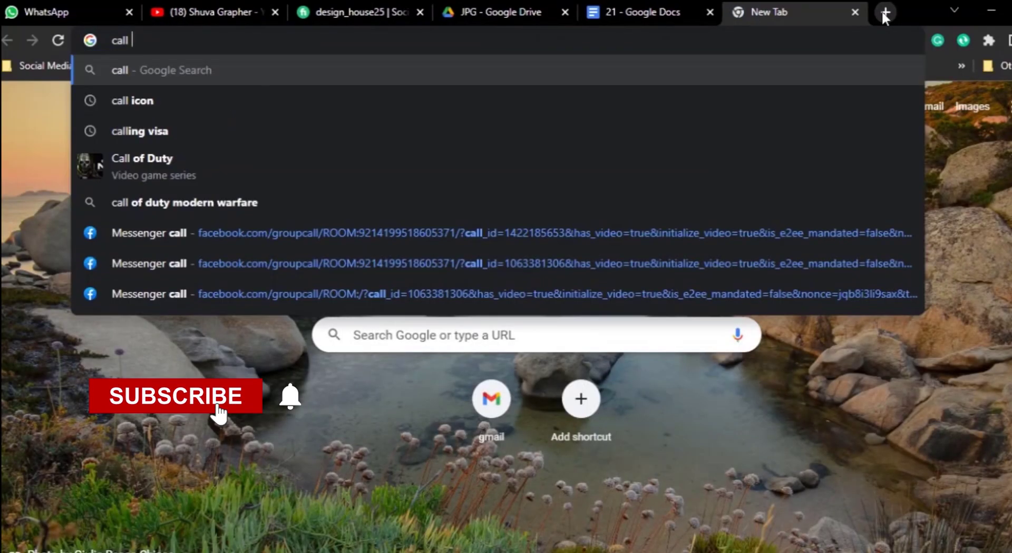
{"action": "type", "text": " icon"}
{"action": "key", "text": "Return"}
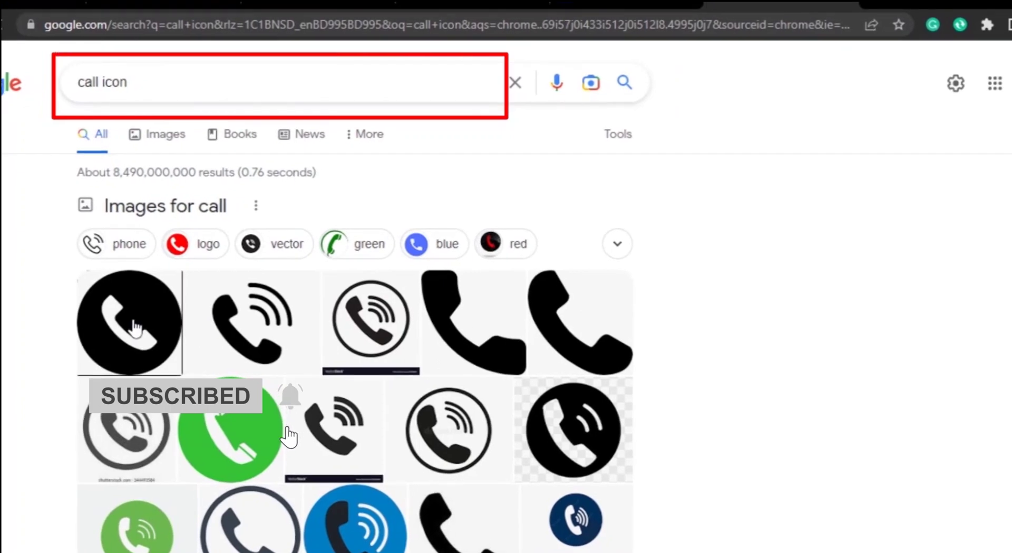
{"action": "left_click", "coordinate": [138, 324]}
{"action": "right_click", "coordinate": [803, 228]}
{"action": "left_click", "coordinate": [870, 409]}
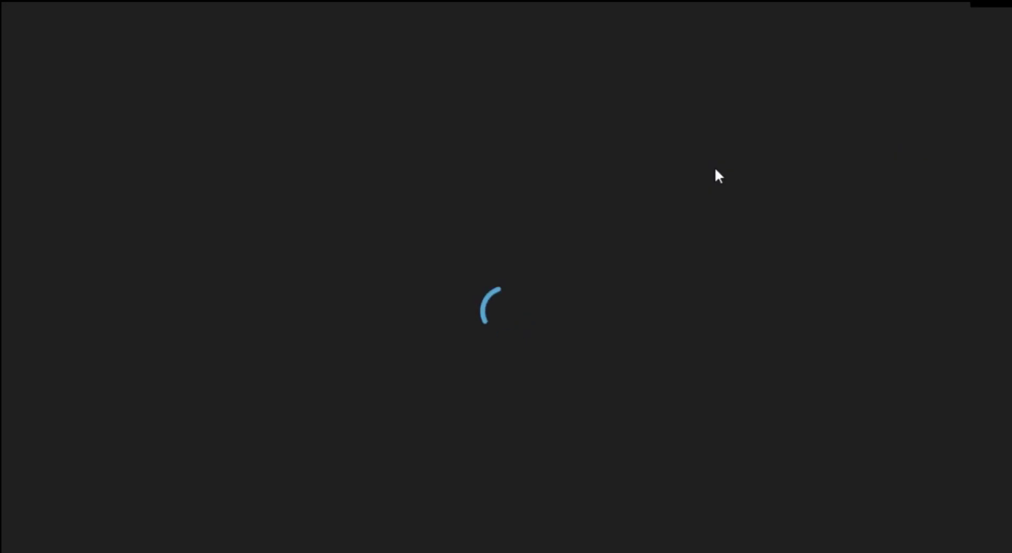
Open the downloaded icon 455705.png in Photoshop.
{"action": "right_click", "coordinate": [626, 245]}
{"action": "scroll", "coordinate": [647, 296], "scroll_direction": "up", "scroll_amount": 1}
{"action": "left_click", "coordinate": [583, 283]}
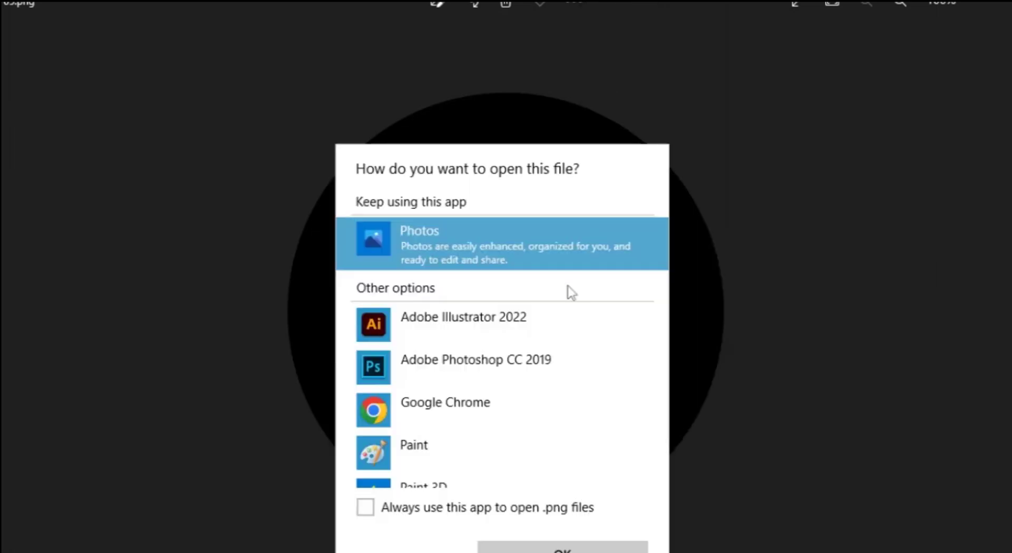
{"action": "double_click", "coordinate": [407, 355]}
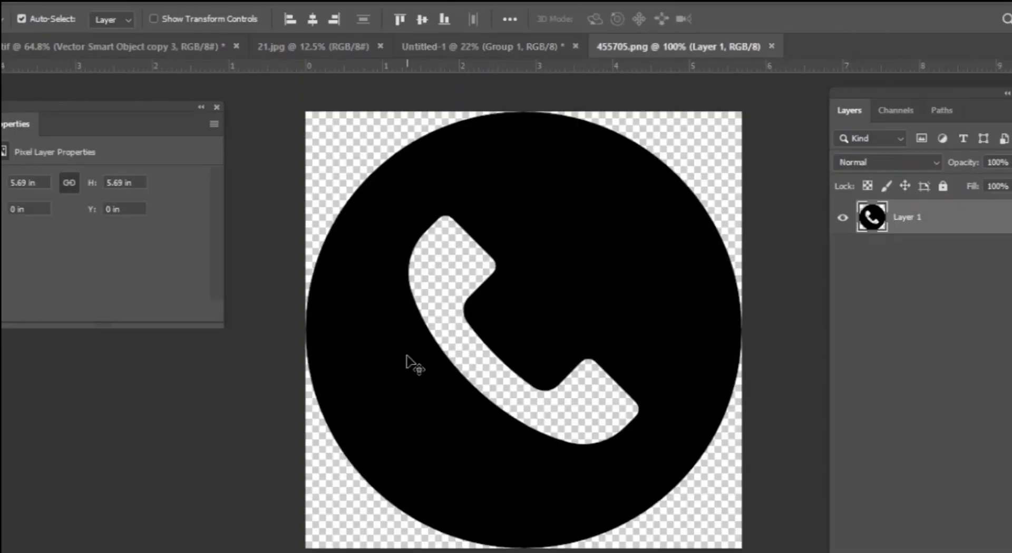
Bring the phone icon into the poster as a smart object, sized beside the number.
{"action": "left_click_drag", "start_coordinate": [599, 203], "coordinate": [528, 337]}
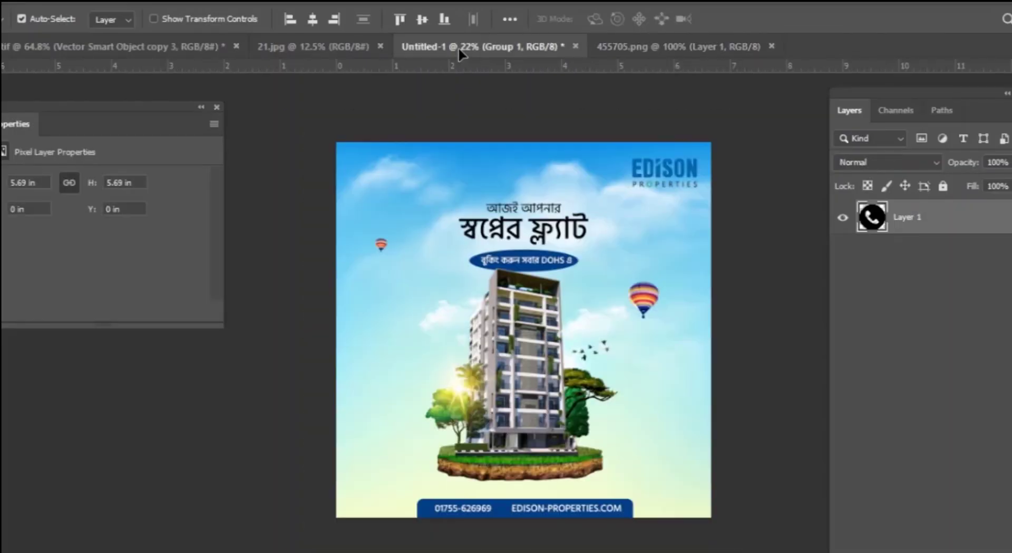
{"action": "right_click", "coordinate": [922, 540]}
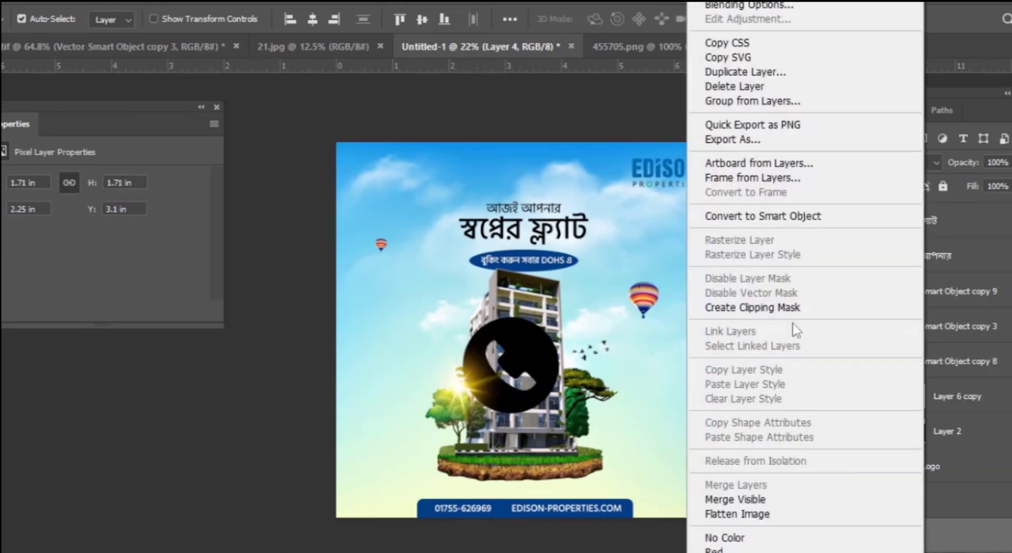
{"action": "left_click", "coordinate": [761, 214]}
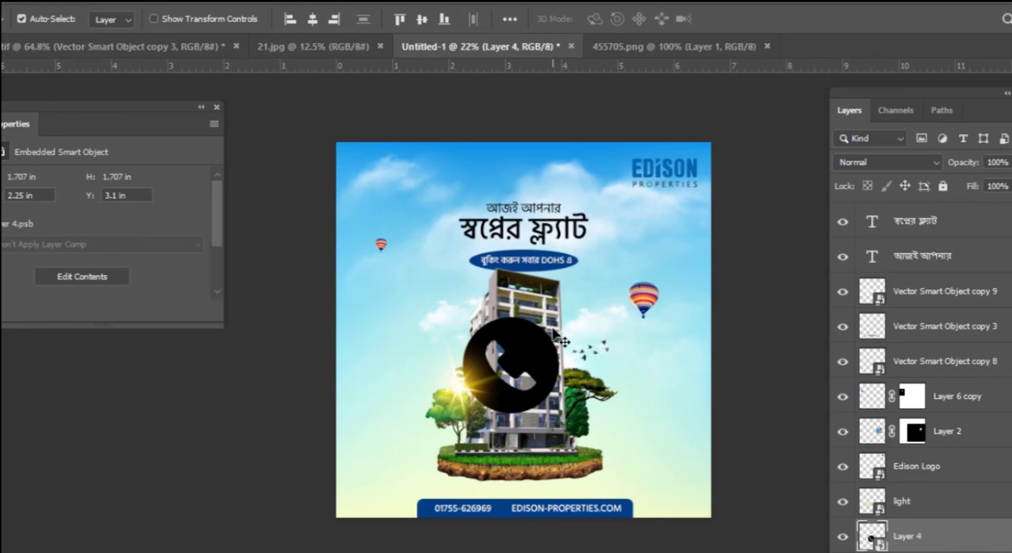
{"action": "key", "text": "ctrl+t"}
{"action": "mouse_move", "coordinate": [556, 322]}
{"action": "left_mouse_down"}
{"action": "mouse_move", "coordinate": [514, 369]}
{"action": "mouse_move", "coordinate": [447, 498]}
{"action": "left_mouse_up"}
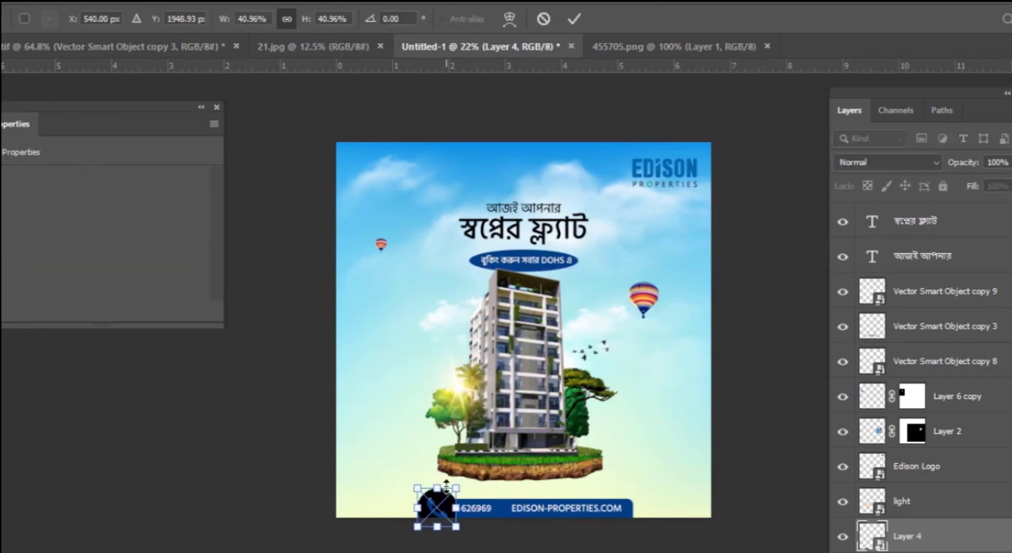
{"action": "scroll", "coordinate": [447, 498], "scroll_direction": "up", "scroll_amount": 5}
{"action": "mouse_move", "coordinate": [436, 289]}
{"action": "left_mouse_down"}
{"action": "mouse_move", "coordinate": [279, 417]}
{"action": "mouse_move", "coordinate": [298, 356]}
{"action": "left_mouse_up"}
{"action": "key", "text": "Return"}
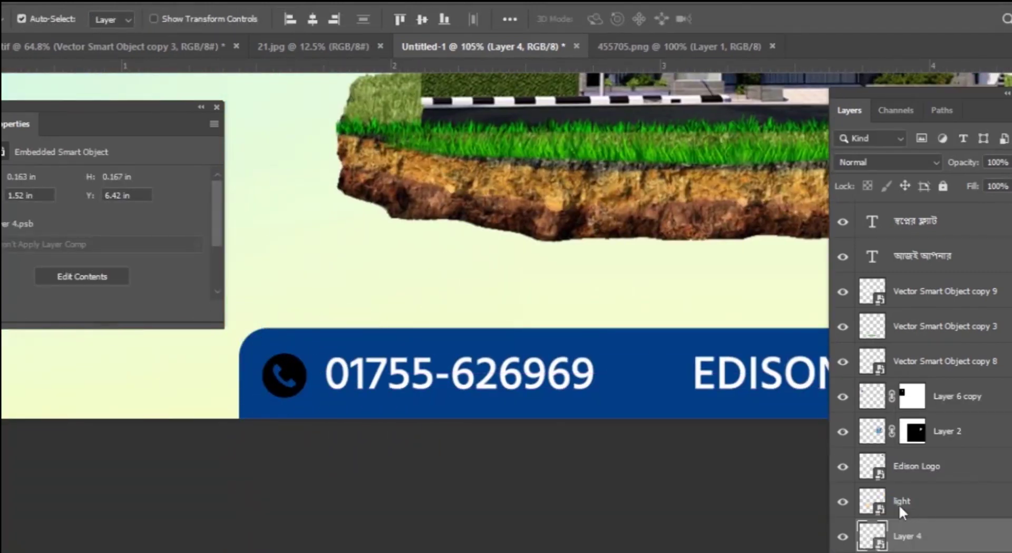
Give the phone icon layer a white Color Overlay.
{"action": "key", "text": "F2"}
{"action": "left_click", "coordinate": [510, 169]}
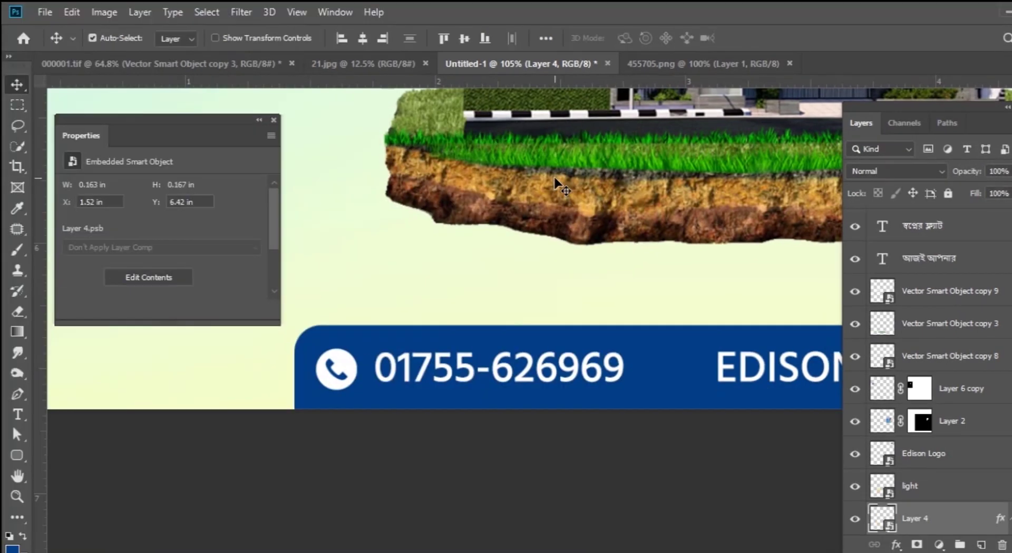
{"action": "left_click", "coordinate": [273, 121]}
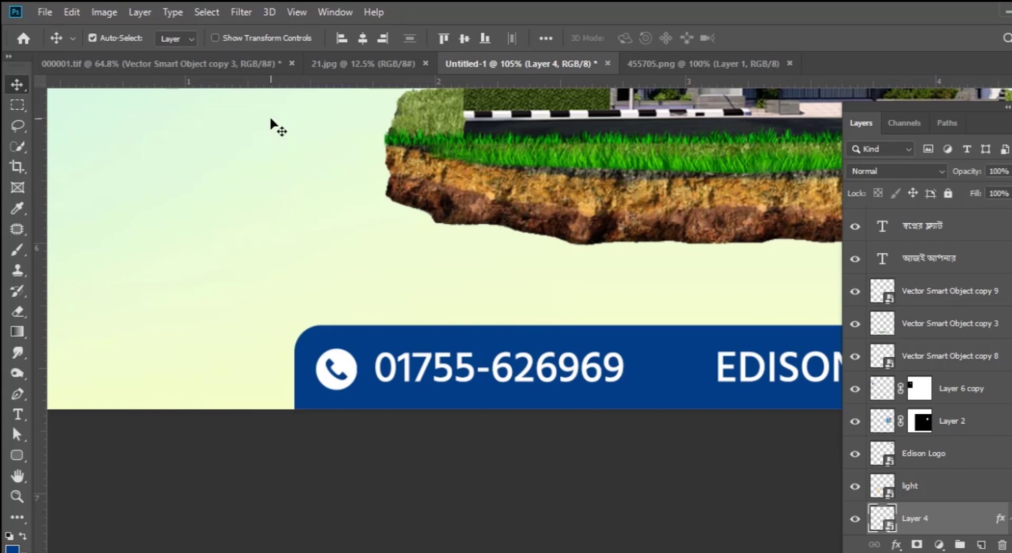
{"action": "left_click", "coordinate": [338, 369]}
{"action": "right_click", "coordinate": [341, 361]}
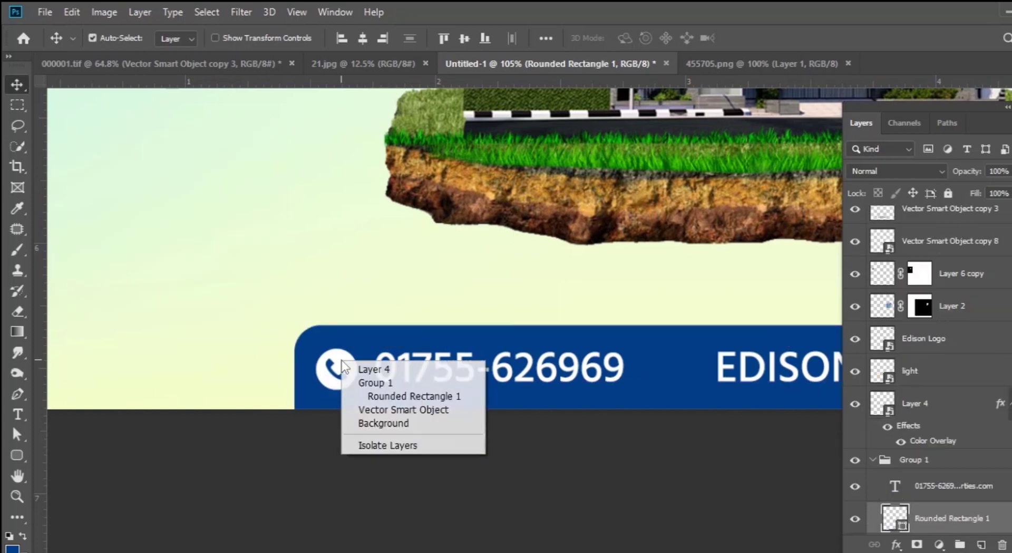
{"action": "left_click", "coordinate": [366, 399]}
{"action": "left_click_drag", "start_coordinate": [343, 396], "coordinate": [343, 391]}
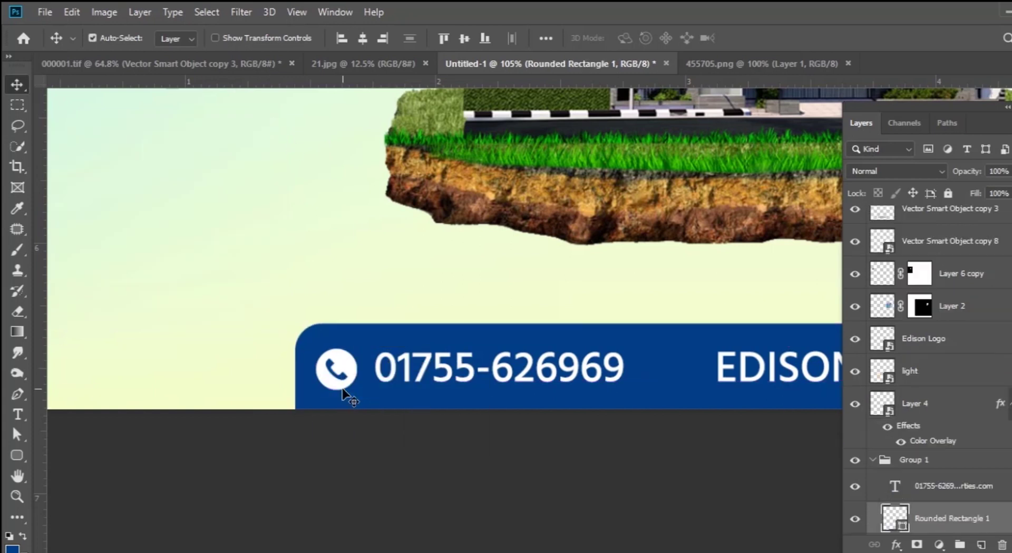
{"action": "right_click", "coordinate": [354, 364]}
{"action": "left_click", "coordinate": [380, 403]}
{"action": "scroll", "coordinate": [358, 316], "scroll_direction": "up", "scroll_amount": 3}
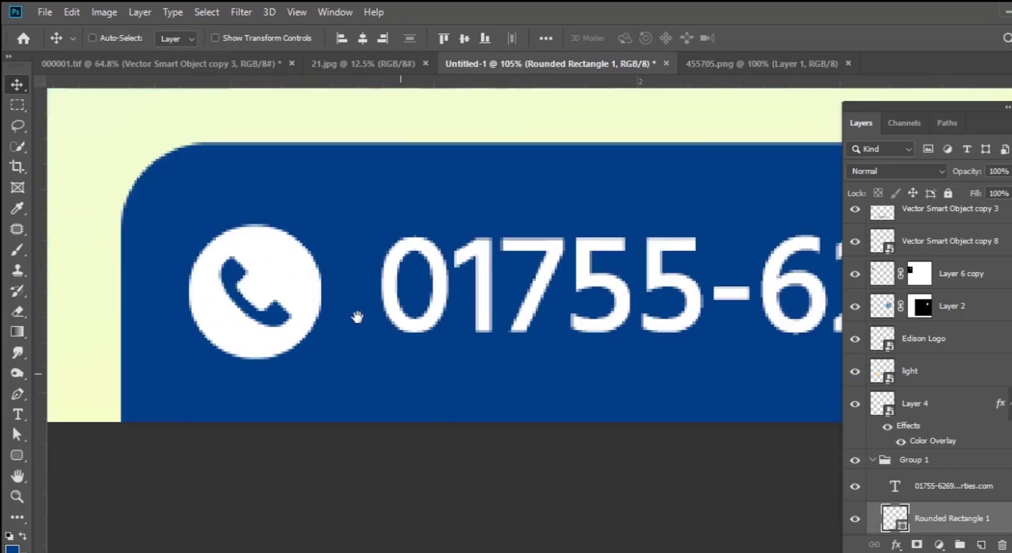
{"action": "left_click", "coordinate": [306, 267], "text": "ctrl"}
{"action": "key", "text": "ctrl+t"}
{"action": "left_click_drag", "start_coordinate": [281, 268], "coordinate": [302, 261]}
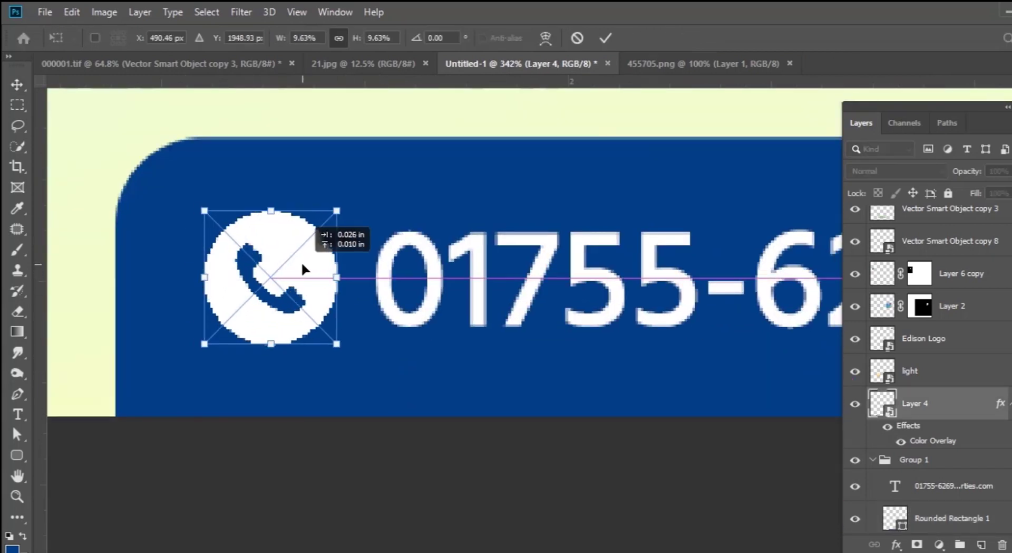
{"action": "key", "text": "Return"}
{"action": "scroll", "coordinate": [441, 306], "scroll_direction": "down", "scroll_amount": 3}
{"action": "scroll", "coordinate": [441, 306], "scroll_direction": "down", "scroll_amount": 5}
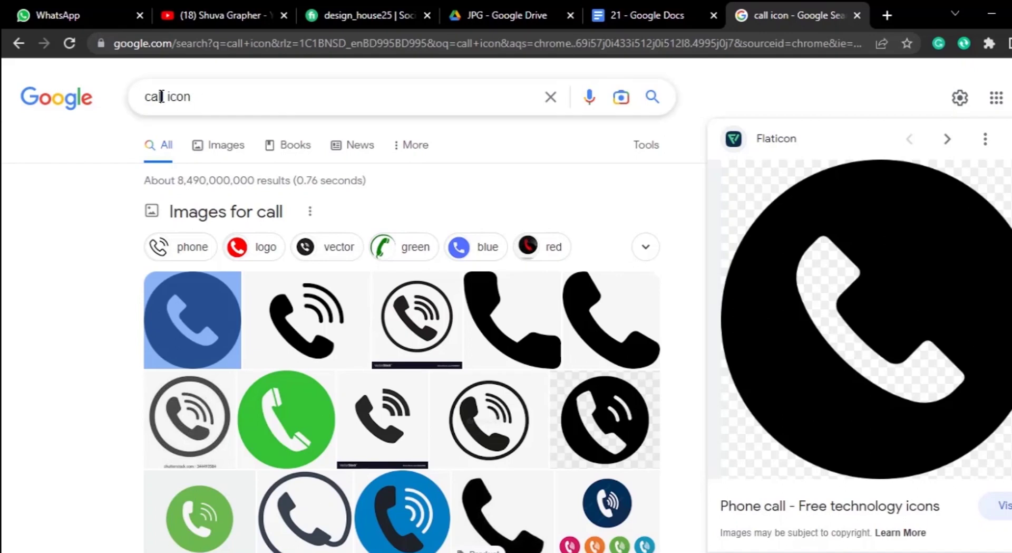
Change the search to 'web icon' and save the black globe image as 72626.png.
{"action": "double_click", "coordinate": [161, 97]}
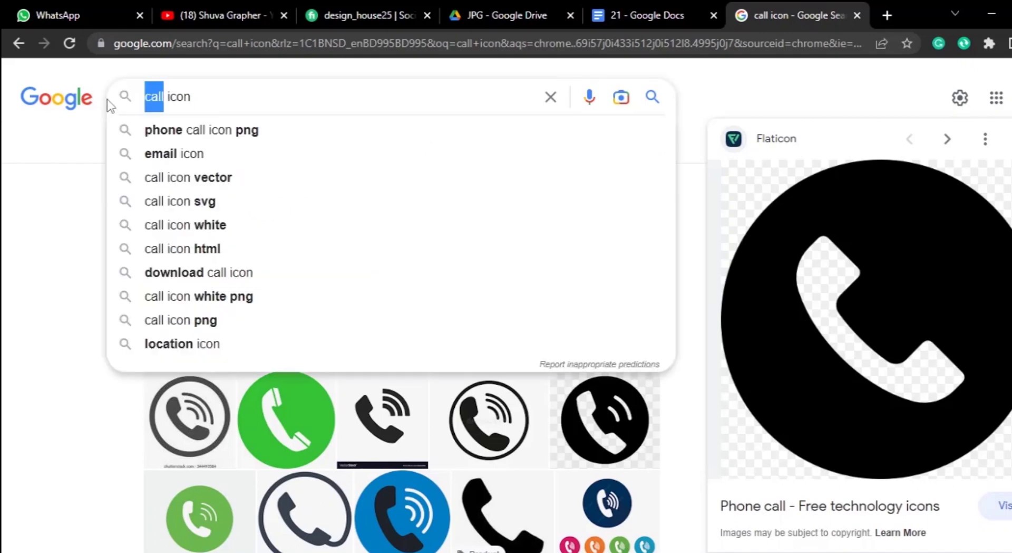
{"action": "type", "text": "s"}
{"action": "key", "text": "BackSpace"}
{"action": "type", "text": "web"}
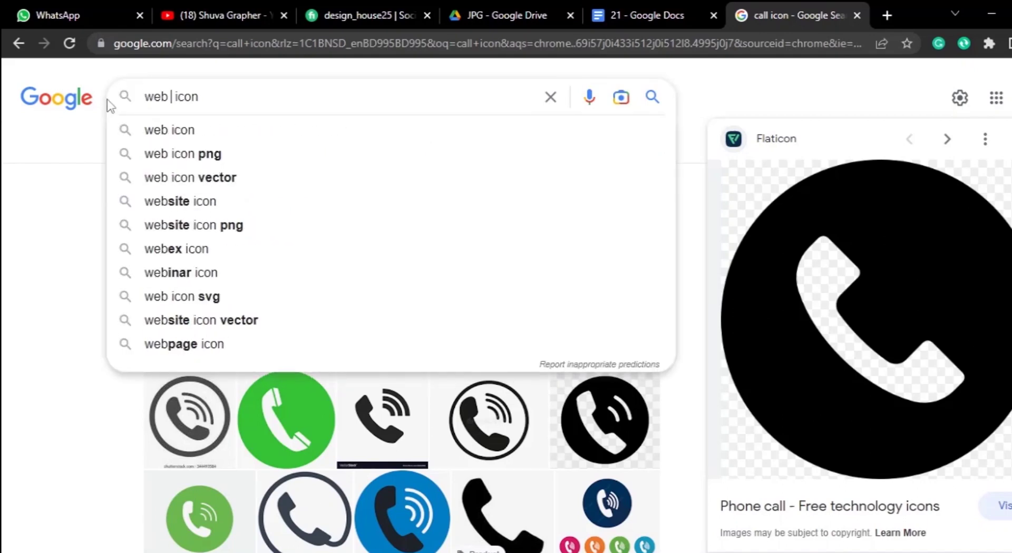
{"action": "key", "text": "Return"}
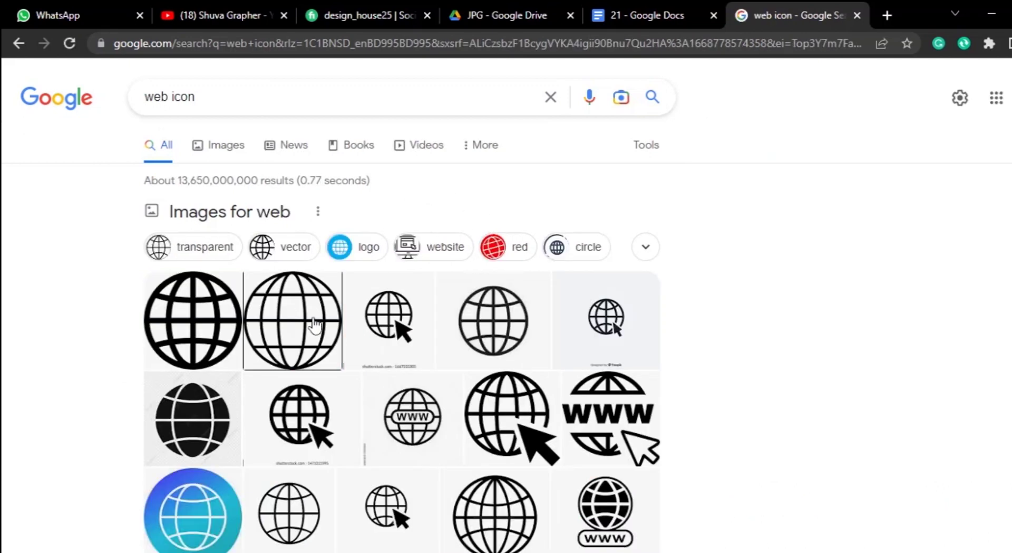
{"action": "left_click", "coordinate": [315, 326]}
{"action": "right_click", "coordinate": [812, 314]}
{"action": "left_click", "coordinate": [850, 182]}
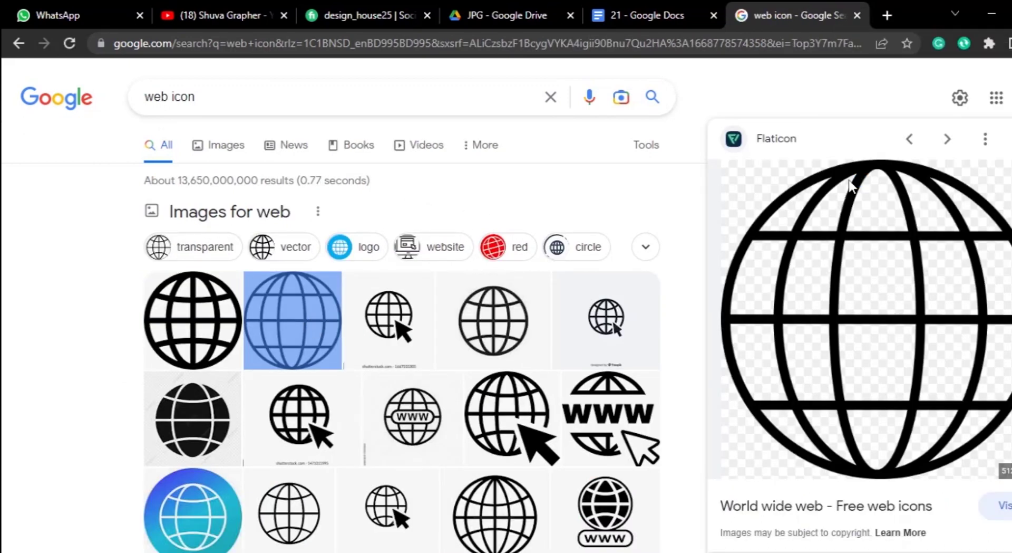
{"action": "key", "text": "Return"}
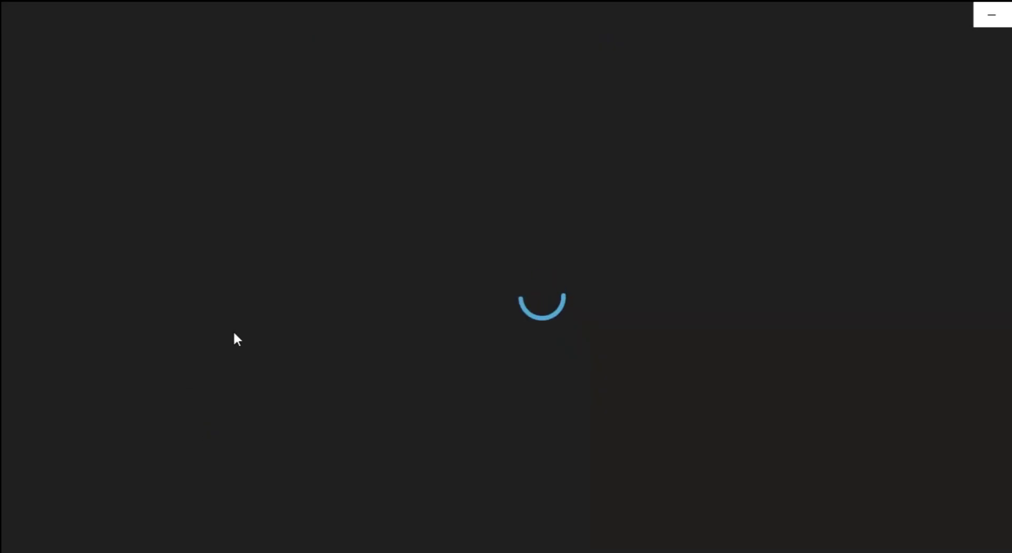
Open the globe image 72626.png in Photoshop.
{"action": "left_click", "coordinate": [605, 21]}
{"action": "left_click", "coordinate": [548, 311]}
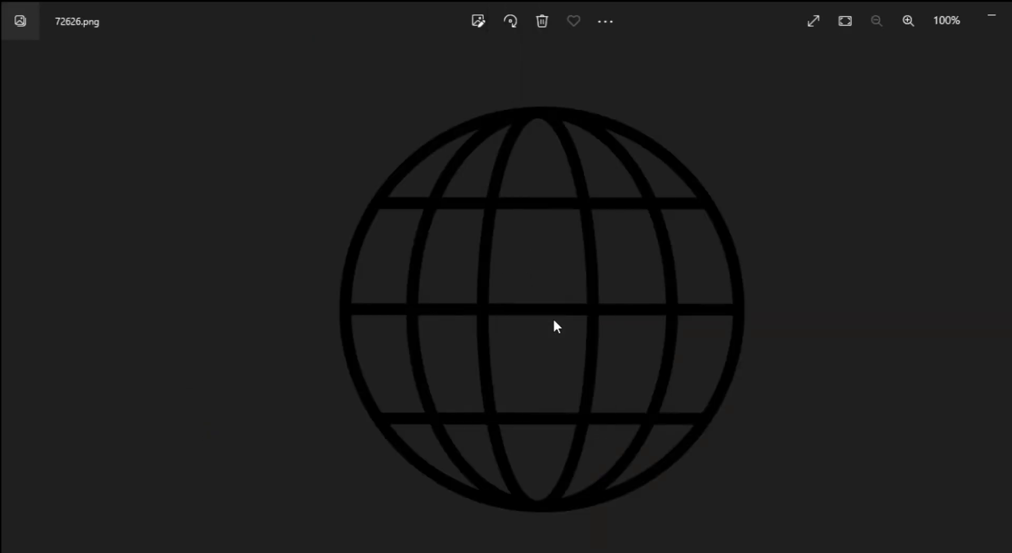
{"action": "double_click", "coordinate": [481, 356]}
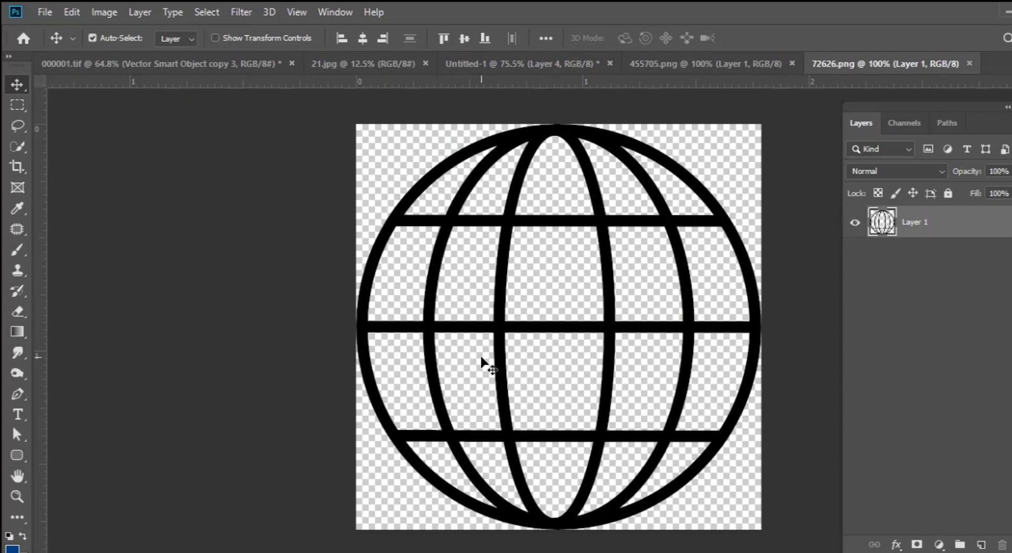
Bring the globe into the poster as a smart object, sized beside EDISON-PROPERTIES.COM.
{"action": "right_click", "coordinate": [937, 224]}
{"action": "left_click", "coordinate": [817, 218]}
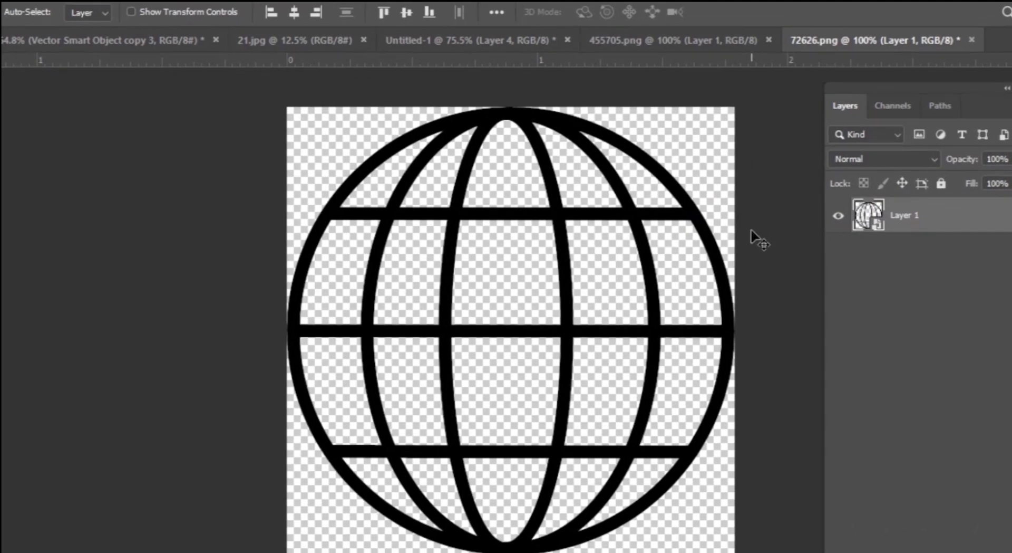
{"action": "mouse_move", "coordinate": [899, 222]}
{"action": "left_mouse_down"}
{"action": "mouse_move", "coordinate": [525, 44]}
{"action": "mouse_move", "coordinate": [662, 215]}
{"action": "left_mouse_up"}
{"action": "key", "text": "ctrl+t"}
{"action": "mouse_move", "coordinate": [705, 137]}
{"action": "left_mouse_down"}
{"action": "mouse_move", "coordinate": [530, 262]}
{"action": "mouse_move", "coordinate": [538, 276]}
{"action": "left_mouse_up"}
{"action": "left_click_drag", "start_coordinate": [540, 425], "coordinate": [420, 324]}
{"action": "scroll", "coordinate": [420, 326], "scroll_direction": "up", "scroll_amount": 5}
{"action": "mouse_move", "coordinate": [424, 259]}
{"action": "left_mouse_down"}
{"action": "mouse_move", "coordinate": [440, 277]}
{"action": "mouse_move", "coordinate": [450, 253]}
{"action": "mouse_move", "coordinate": [441, 258]}
{"action": "left_mouse_up"}
{"action": "key", "text": "Return"}
Apply a white Color Overlay to the globe layer (Layer 5).
{"action": "left_click", "coordinate": [896, 544]}
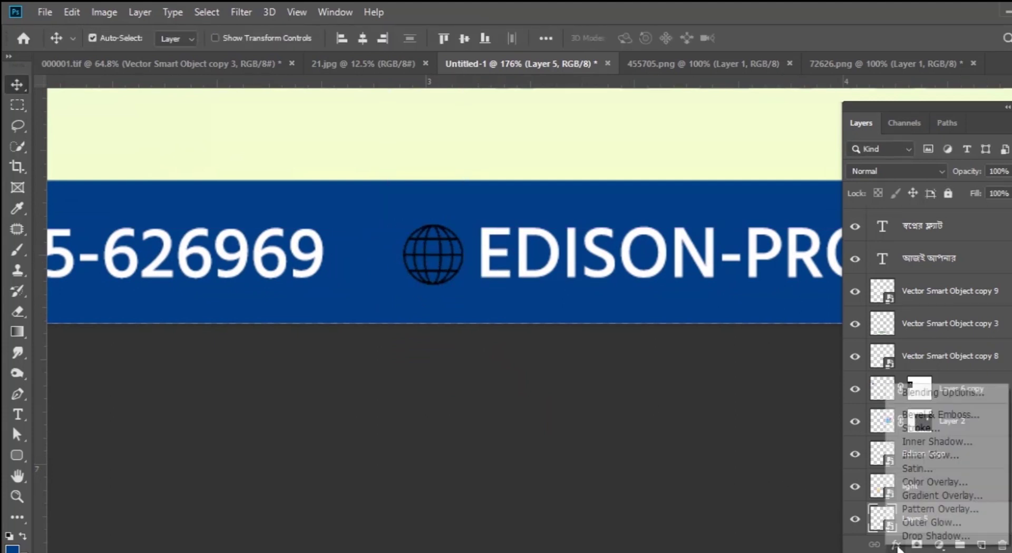
{"action": "left_click", "coordinate": [908, 481]}
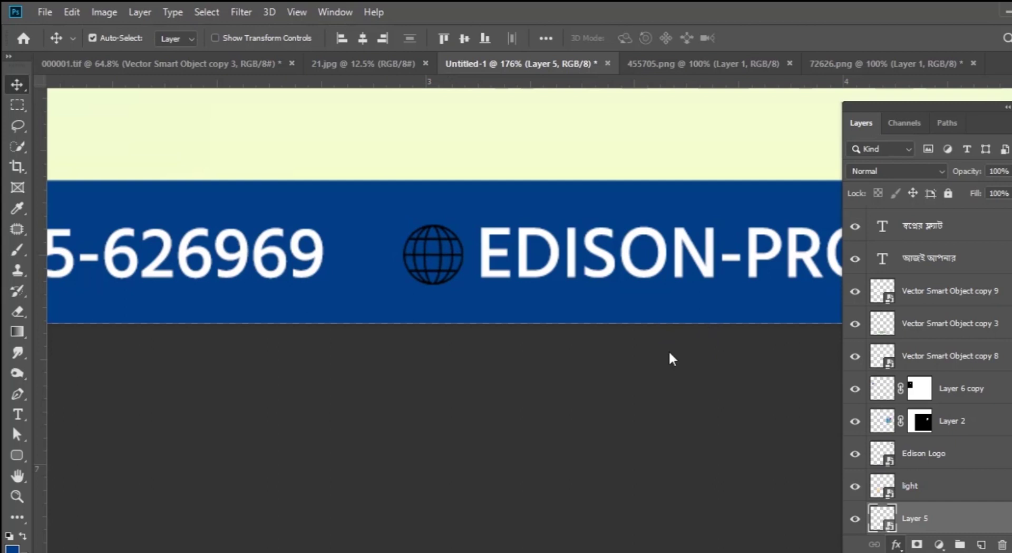
{"action": "key", "text": "Return"}
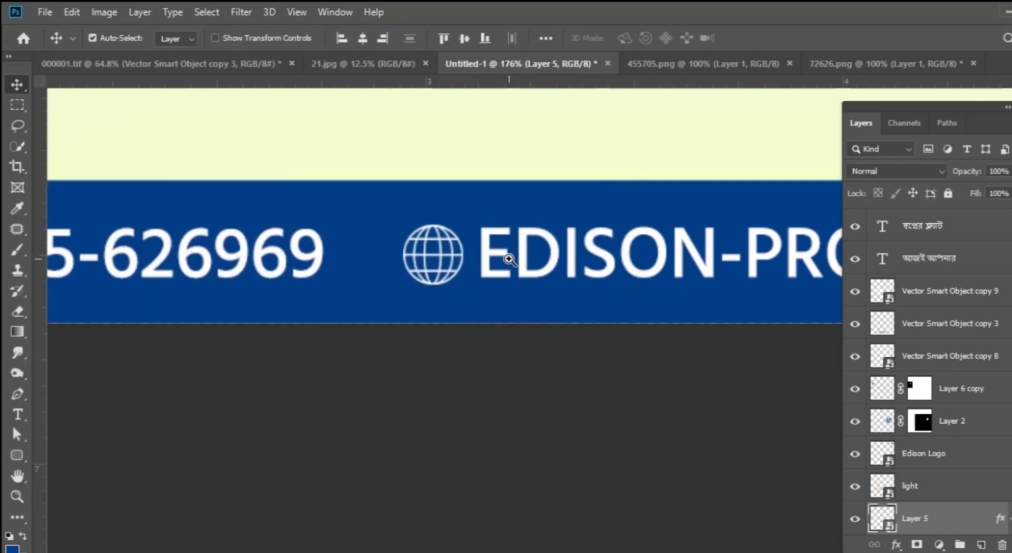
{"action": "key", "text": "ctrl+minus"}
{"action": "key", "text": "ctrl+minus"}
Scroll the layers panel and select the Edison Logo layer.
{"action": "scroll", "coordinate": [478, 322], "scroll_direction": "down", "scroll_amount": 2}
{"action": "scroll", "coordinate": [562, 280], "scroll_direction": "down", "scroll_amount": 2}
{"action": "scroll", "coordinate": [602, 334], "scroll_direction": "down", "scroll_amount": 1}
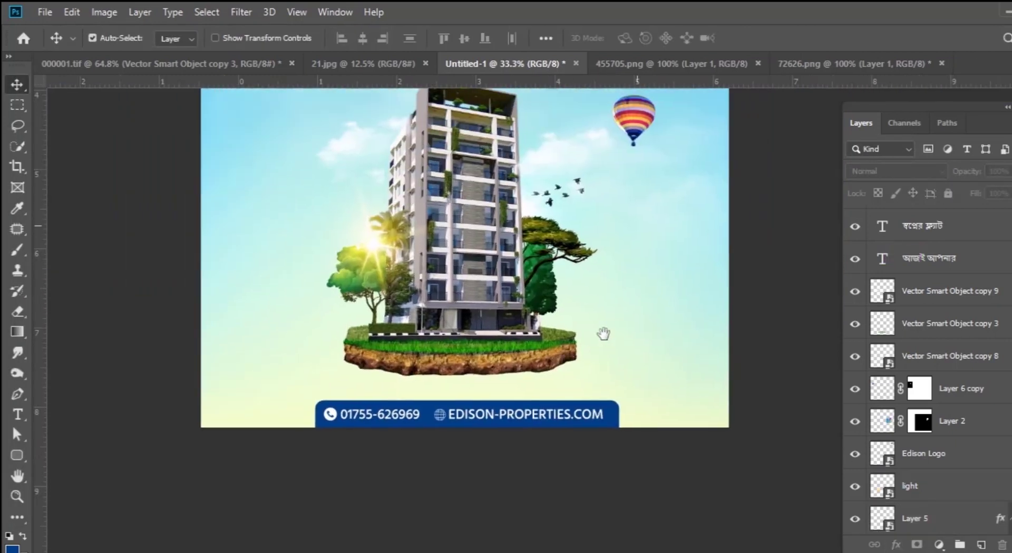
{"action": "scroll", "coordinate": [579, 275], "scroll_direction": "down", "scroll_amount": 1}
{"action": "scroll", "coordinate": [578, 276], "scroll_direction": "down", "scroll_amount": 2}
{"action": "scroll", "coordinate": [586, 339], "scroll_direction": "up", "scroll_amount": 1}
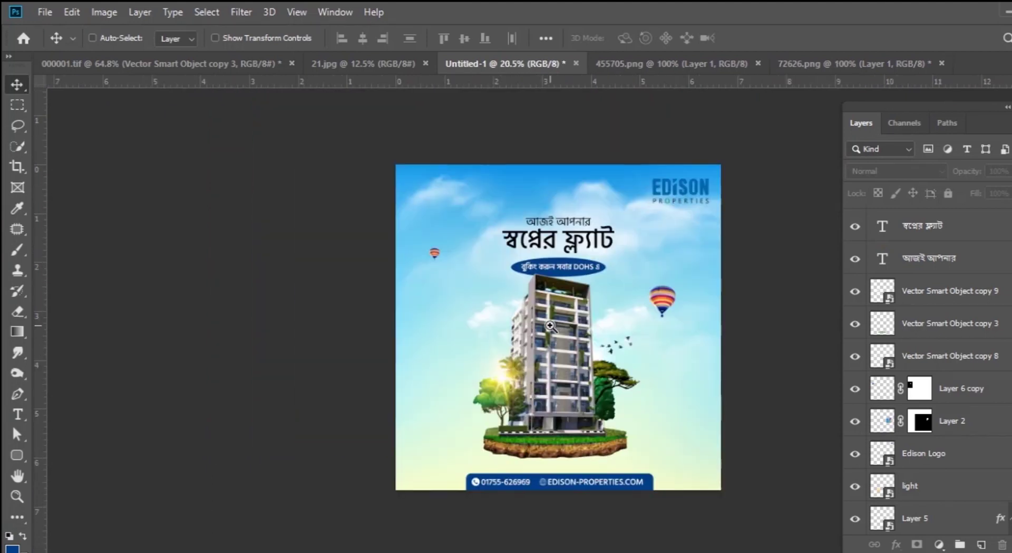
{"action": "scroll", "coordinate": [587, 339], "scroll_direction": "up", "scroll_amount": 1}
{"action": "scroll", "coordinate": [586, 339], "scroll_direction": "up", "scroll_amount": 1}
{"action": "left_click", "coordinate": [717, 175]}
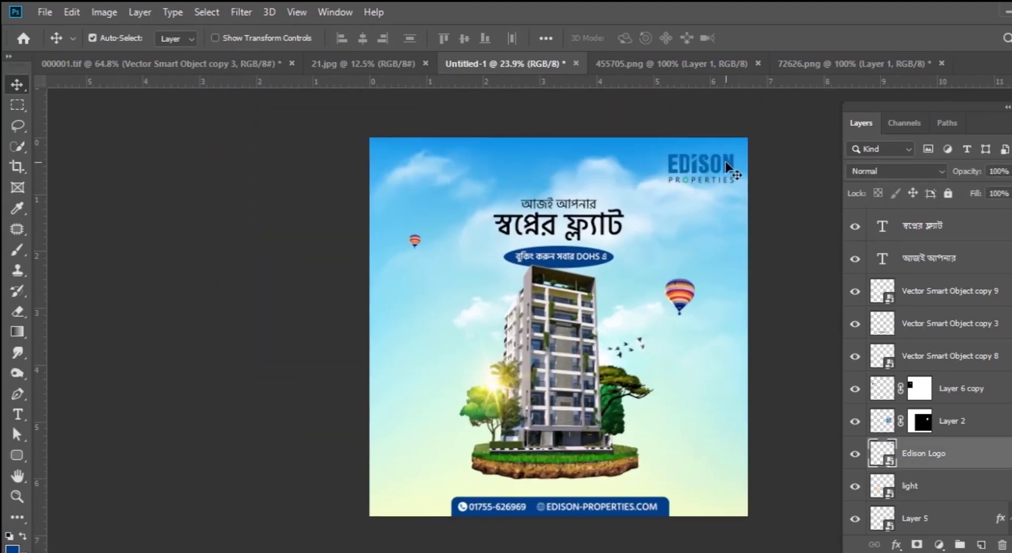
Add a white Outer Glow of 46 px size at 86% opacity to the logo.
{"action": "left_click", "coordinate": [902, 546]}
{"action": "left_click", "coordinate": [924, 514]}
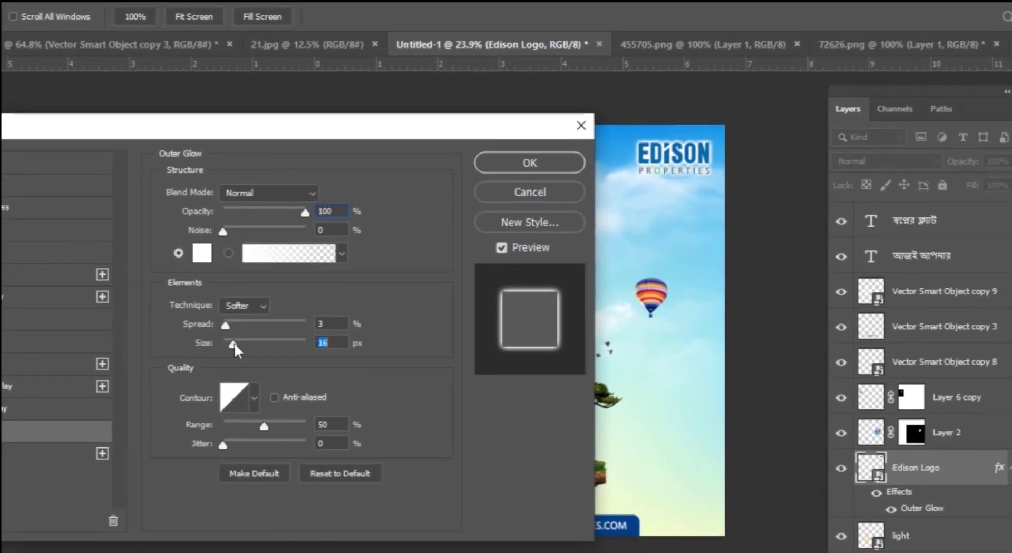
{"action": "left_click_drag", "start_coordinate": [240, 343], "coordinate": [242, 342]}
{"action": "left_click_drag", "start_coordinate": [304, 211], "coordinate": [295, 211]}
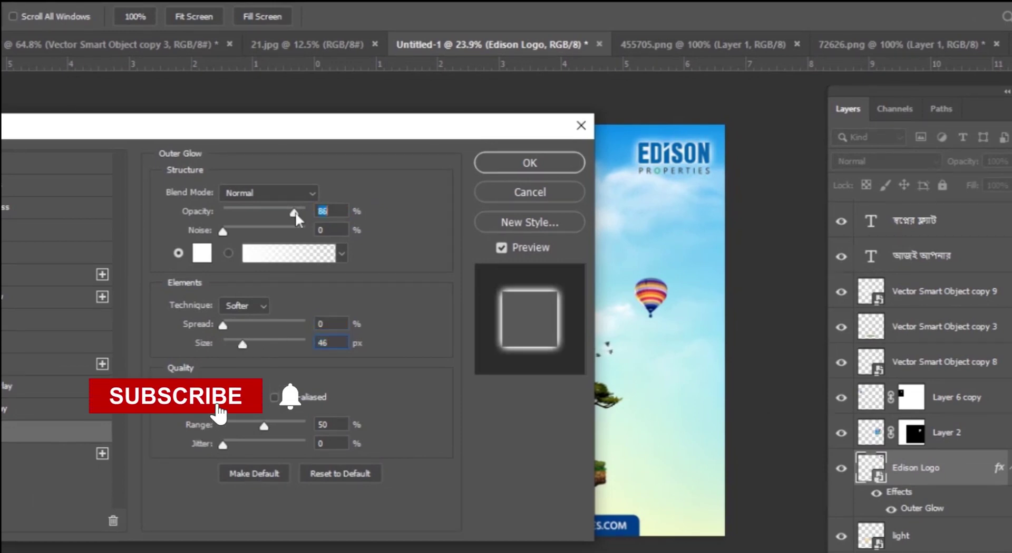
{"action": "left_click", "coordinate": [516, 167]}
{"action": "left_click", "coordinate": [750, 176]}
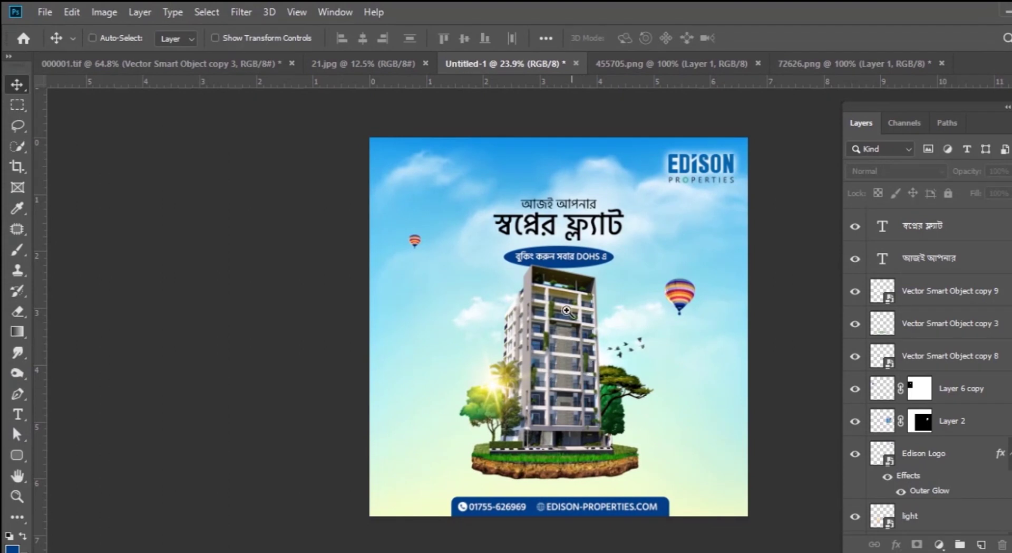
Close the globe icon image 72626.png without saving changes.
{"action": "scroll", "coordinate": [575, 327], "scroll_direction": "down", "scroll_amount": 2}
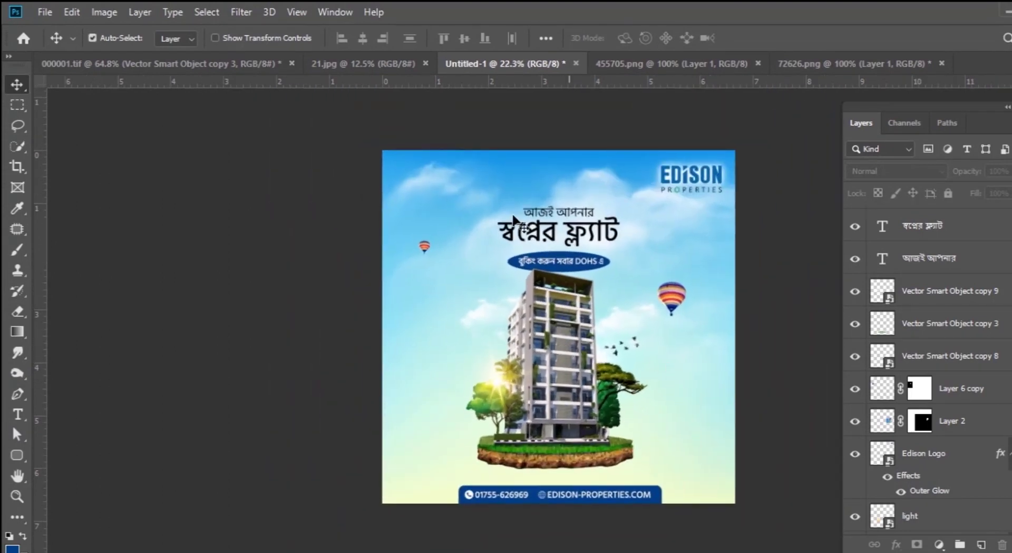
{"action": "left_click", "coordinate": [363, 62]}
{"action": "left_click", "coordinate": [249, 66]}
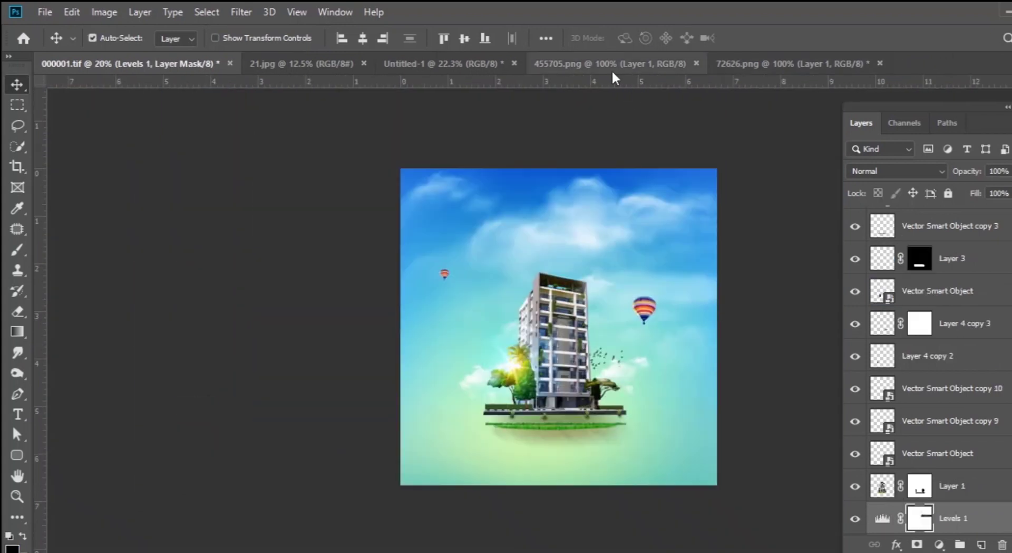
{"action": "left_click", "coordinate": [662, 71]}
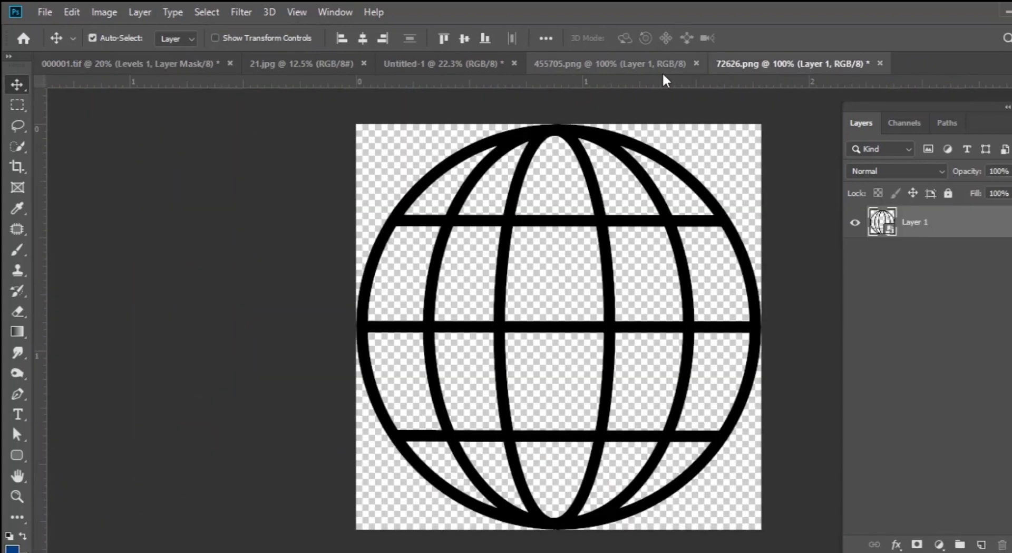
{"action": "key", "text": "ctrl+w"}
{"action": "left_click", "coordinate": [524, 230]}
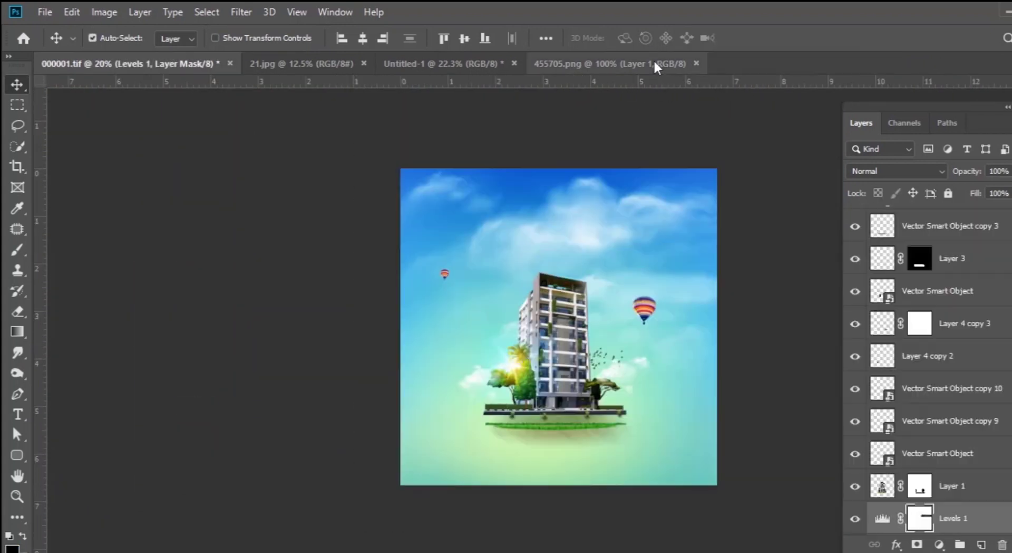
Close the phone icon image 455705.png.
{"action": "left_click", "coordinate": [655, 63]}
{"action": "key", "text": "ctrl+w"}
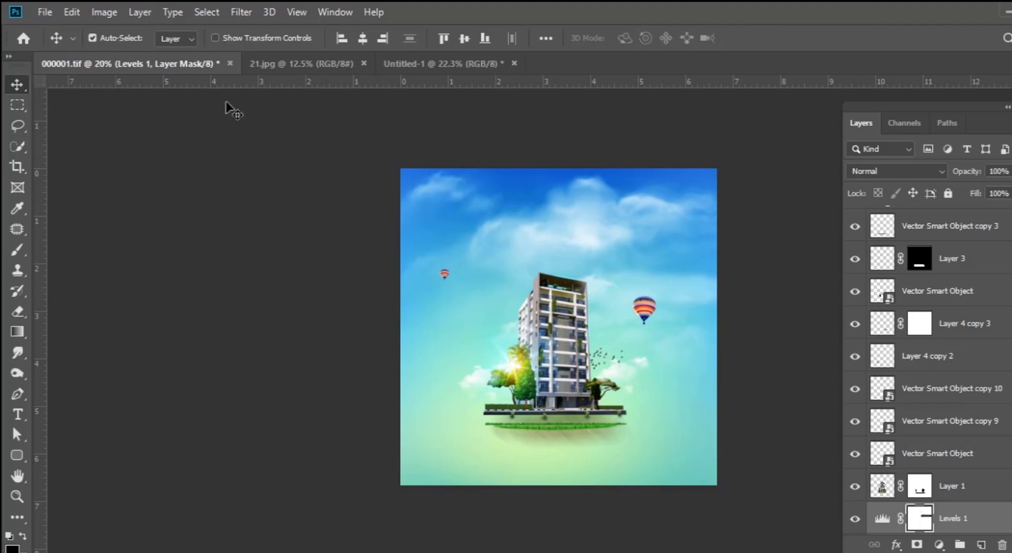
{"action": "left_click_drag", "start_coordinate": [694, 389], "coordinate": [588, 480]}
{"action": "scroll", "coordinate": [881, 524], "scroll_direction": "down", "scroll_amount": 4}
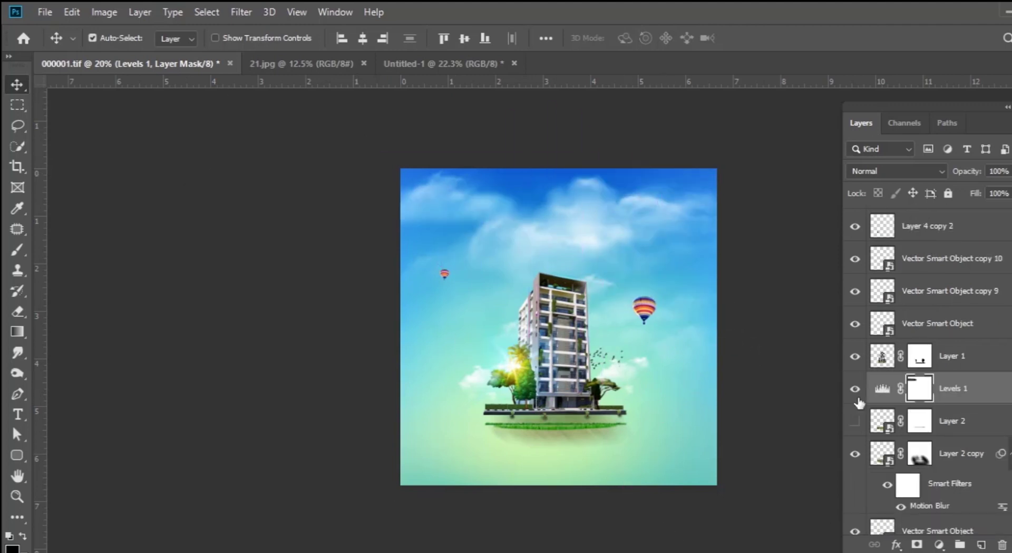
Check the Levels 1 adjustment and dismiss the copy error, returning to the poster.
{"action": "left_click", "coordinate": [856, 393]}
{"action": "mouse_move", "coordinate": [870, 396]}
{"action": "left_mouse_down"}
{"action": "mouse_move", "coordinate": [508, 174]}
{"action": "mouse_move", "coordinate": [551, 295]}
{"action": "left_mouse_up"}
{"action": "key", "text": "Return"}
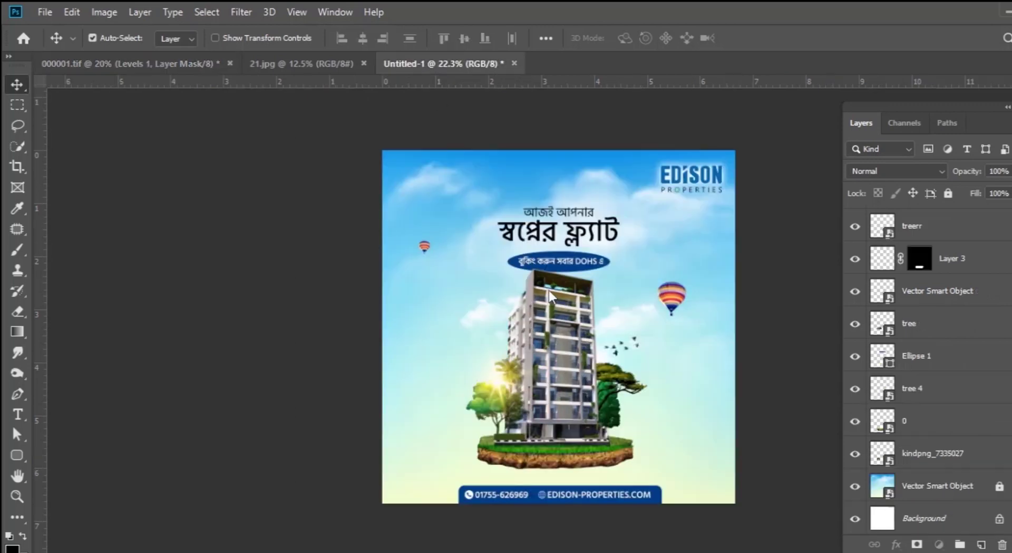
{"action": "scroll", "coordinate": [551, 295], "scroll_direction": "up", "scroll_amount": 3}
{"action": "scroll", "coordinate": [604, 413], "scroll_direction": "down", "scroll_amount": 2}
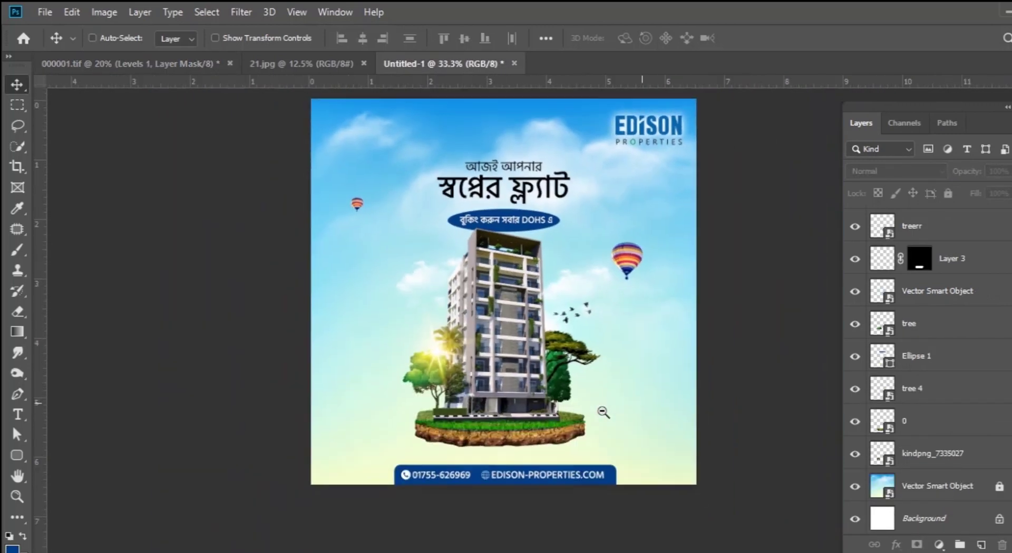
{"action": "scroll", "coordinate": [603, 412], "scroll_direction": "down", "scroll_amount": 2}
{"action": "scroll", "coordinate": [599, 311], "scroll_direction": "up", "scroll_amount": 1}
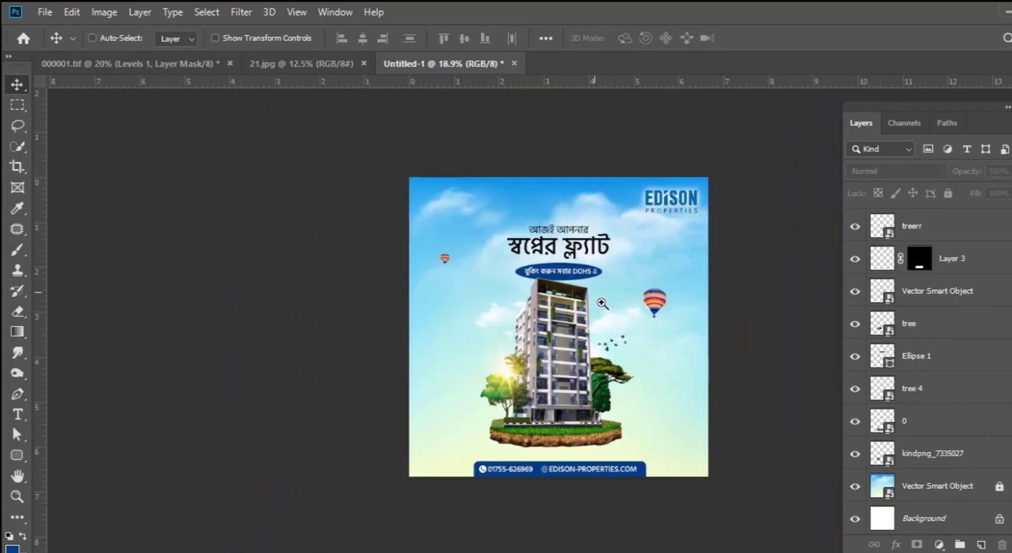
{"action": "scroll", "coordinate": [596, 305], "scroll_direction": "up", "scroll_amount": 1}
{"action": "scroll", "coordinate": [595, 302], "scroll_direction": "up", "scroll_amount": 1}
{"action": "scroll", "coordinate": [592, 302], "scroll_direction": "down", "scroll_amount": 1}
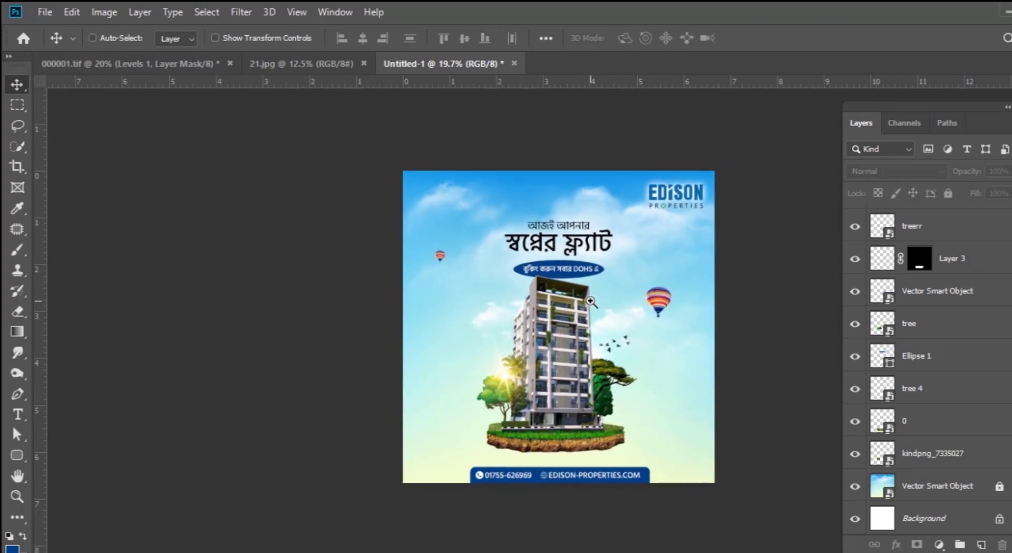
Scale the আজই আপনার text line up slightly, then deselect it.
{"action": "left_click", "coordinate": [563, 229]}
{"action": "key", "text": "ctrl+0"}
{"action": "key", "text": "ctrl+t"}
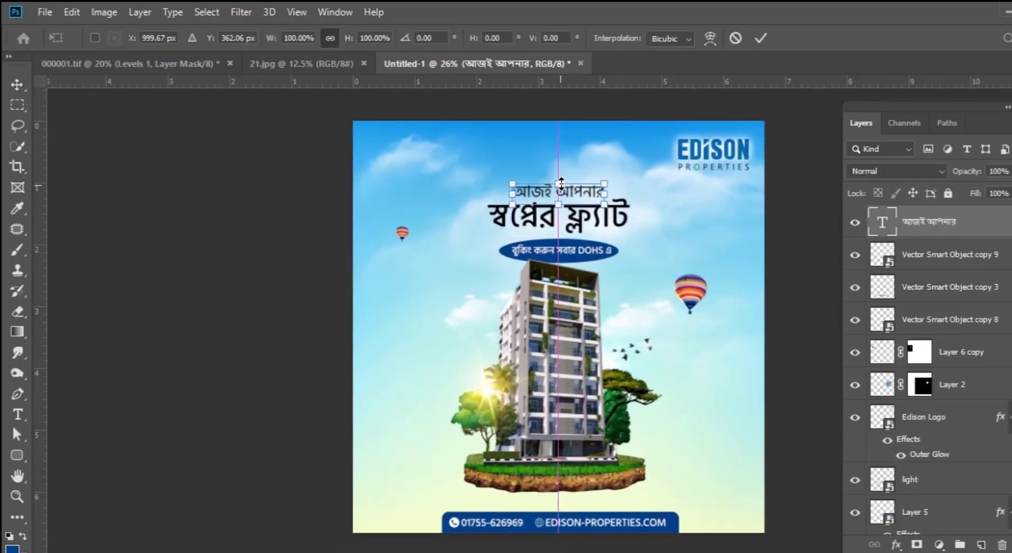
{"action": "left_click_drag", "start_coordinate": [562, 182], "coordinate": [562, 178]}
{"action": "key", "text": "Return"}
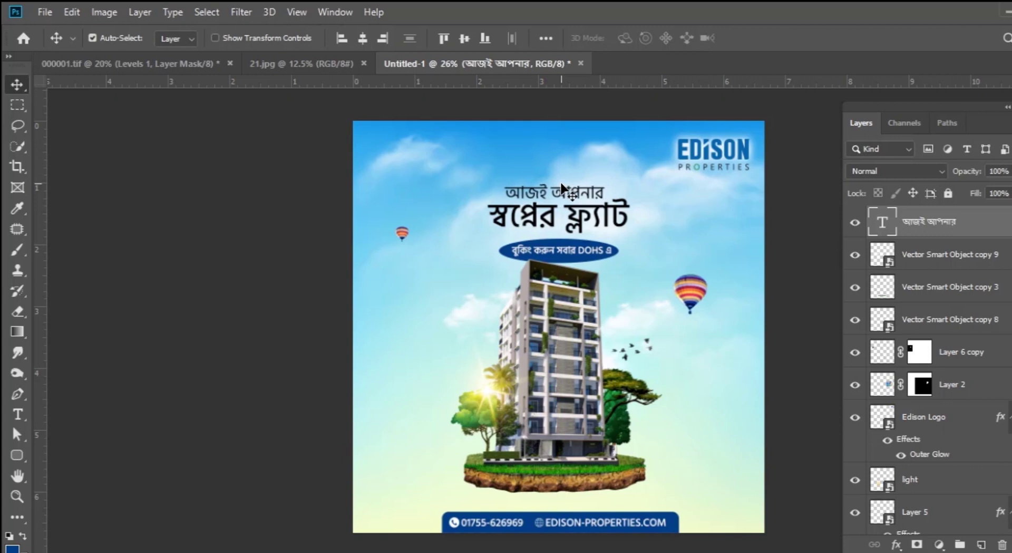
{"action": "key", "text": "ctrl+minus"}
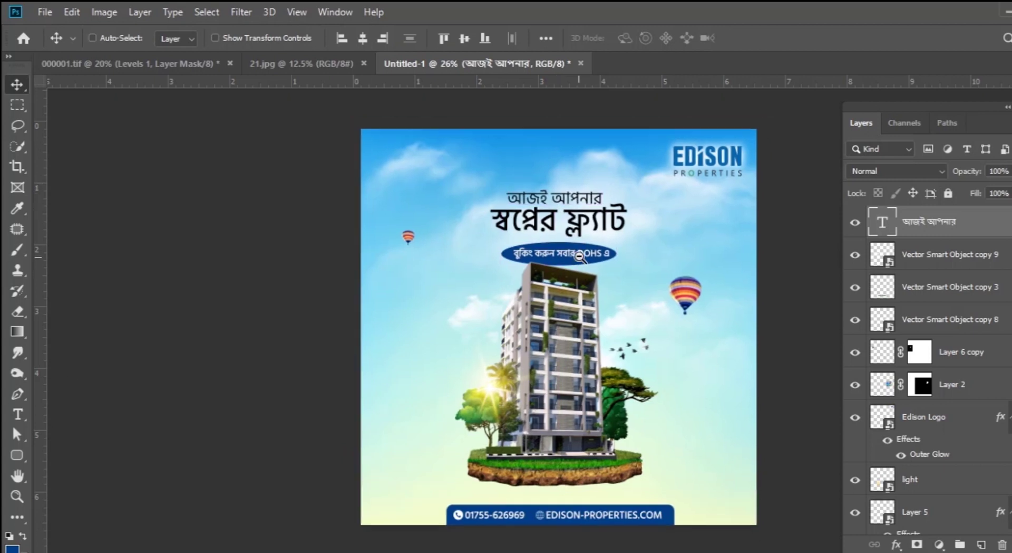
{"action": "key", "text": "ctrl+minus"}
{"action": "key", "text": "ctrl+minus"}
{"action": "left_click", "coordinate": [735, 270], "text": "ctrl"}
Compare the poster against reference ad 21.jpg, then return to the full poster view.
{"action": "key", "text": "ctrl+plus"}
{"action": "left_click", "coordinate": [652, 317], "text": "ctrl"}
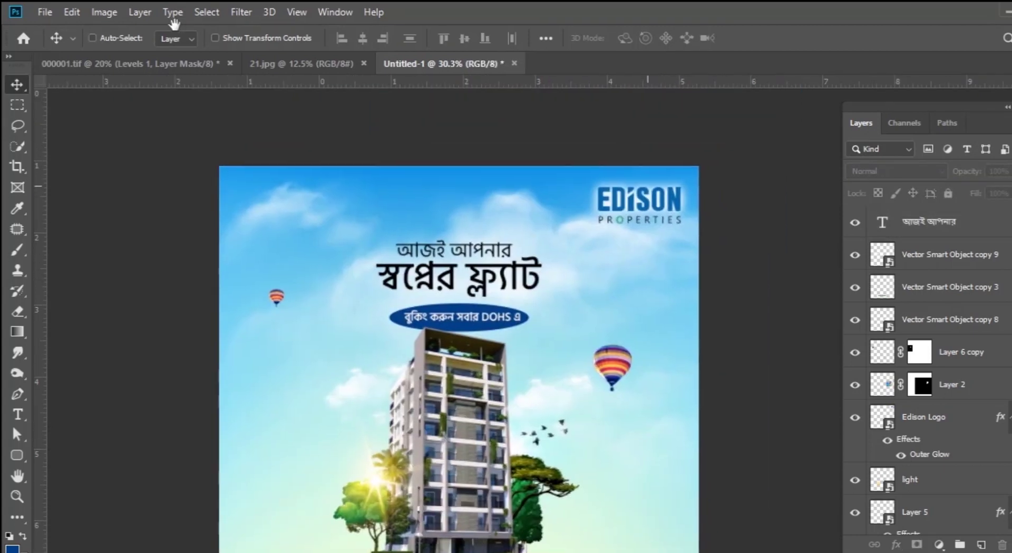
{"action": "left_click", "coordinate": [211, 63]}
{"action": "left_click", "coordinate": [300, 63]}
{"action": "key", "text": "ctrl+0"}
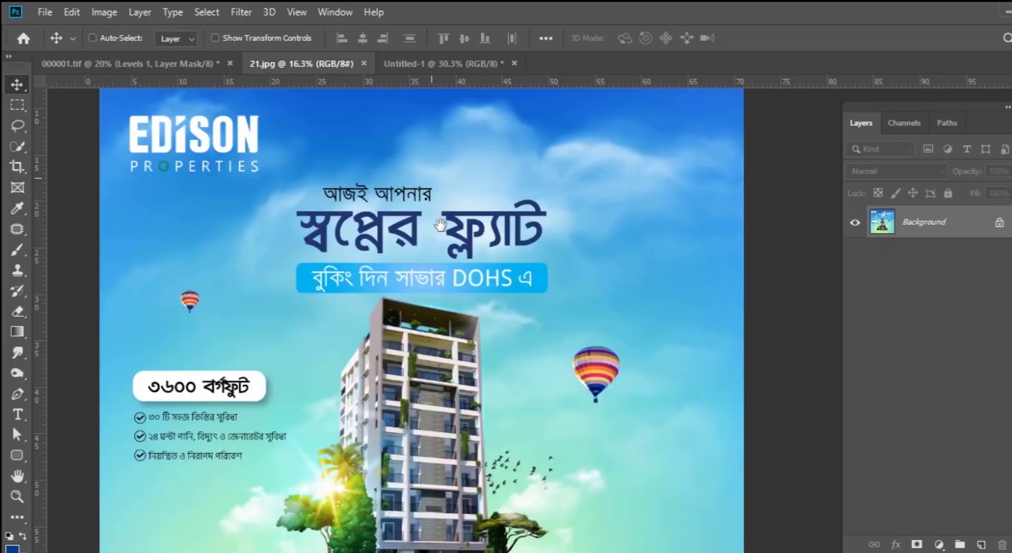
{"action": "left_click", "coordinate": [443, 63]}
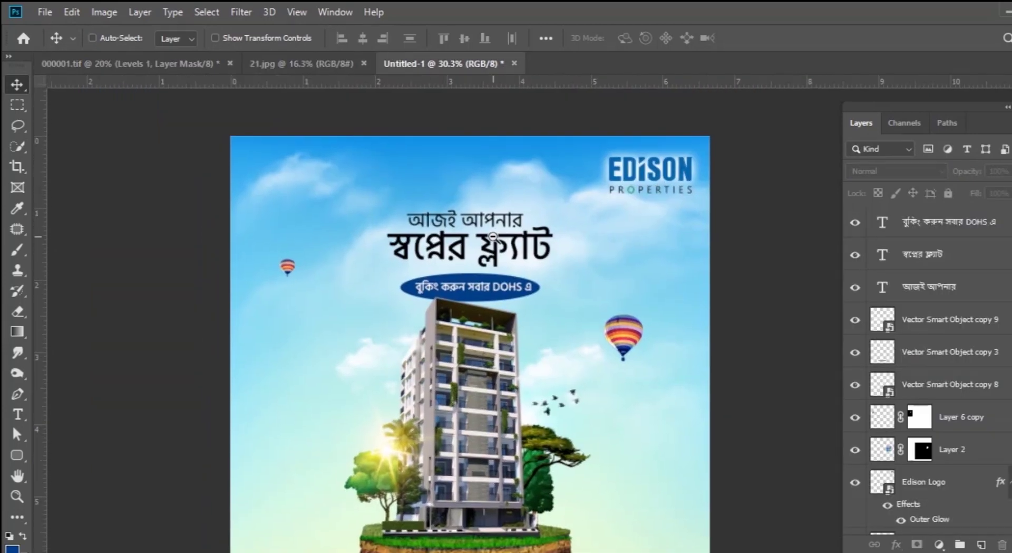
{"action": "key", "text": "ctrl+minus"}
{"action": "key", "text": "ctrl+minus"}
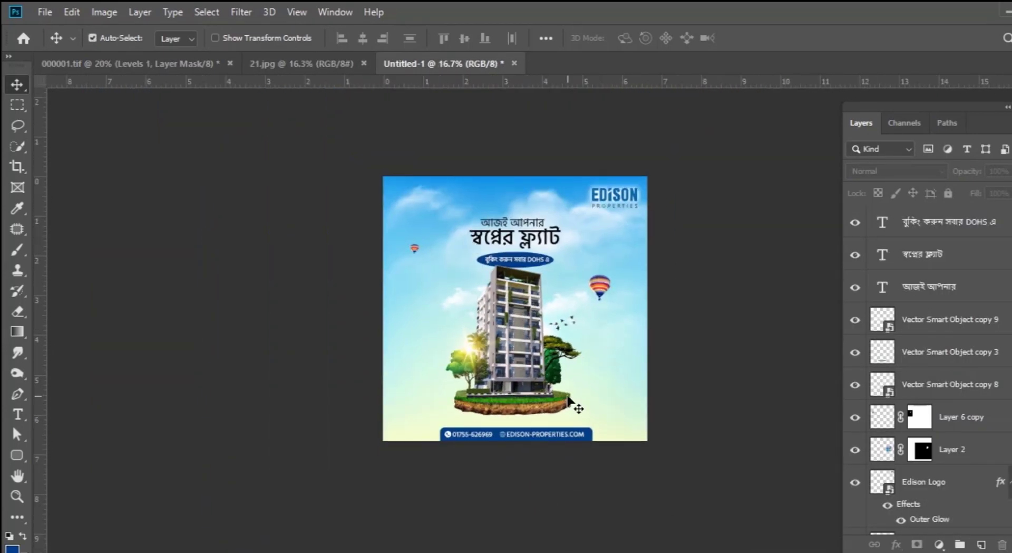